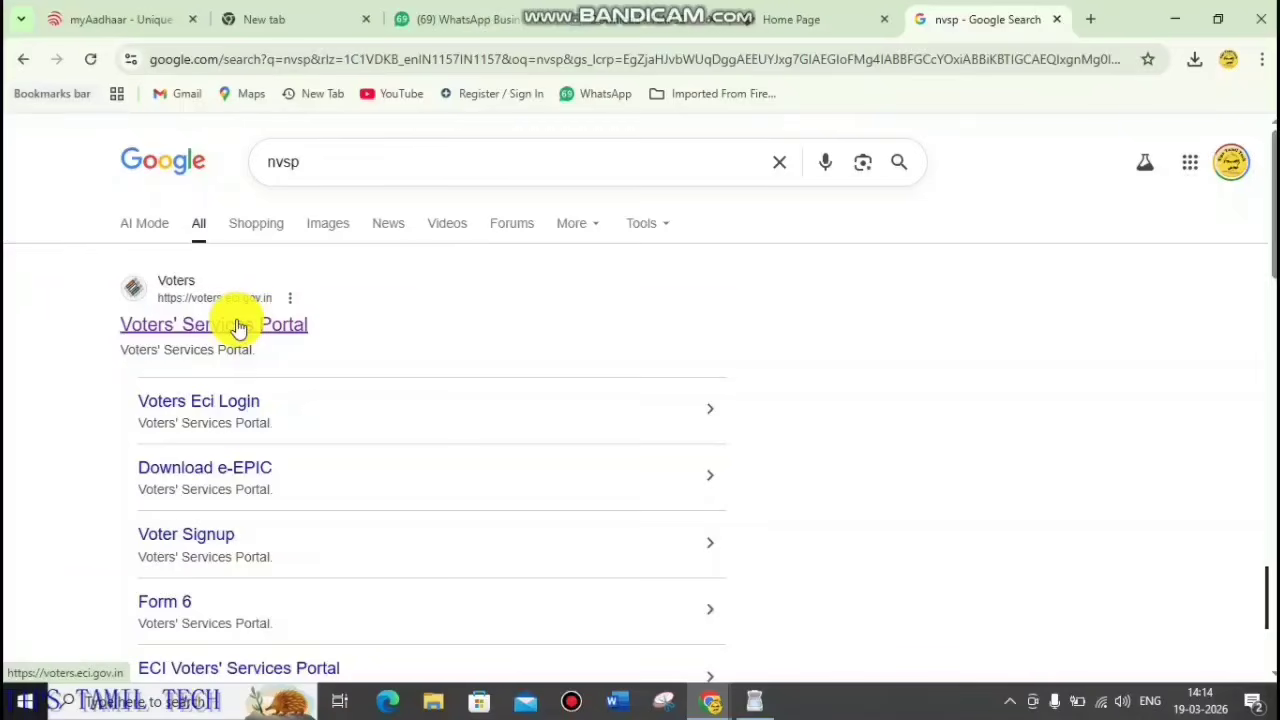
Step: Go to the Voters' Services Portal and start Form 6 for new voter registration
{"action": "left_click", "coordinate": [236, 325]}
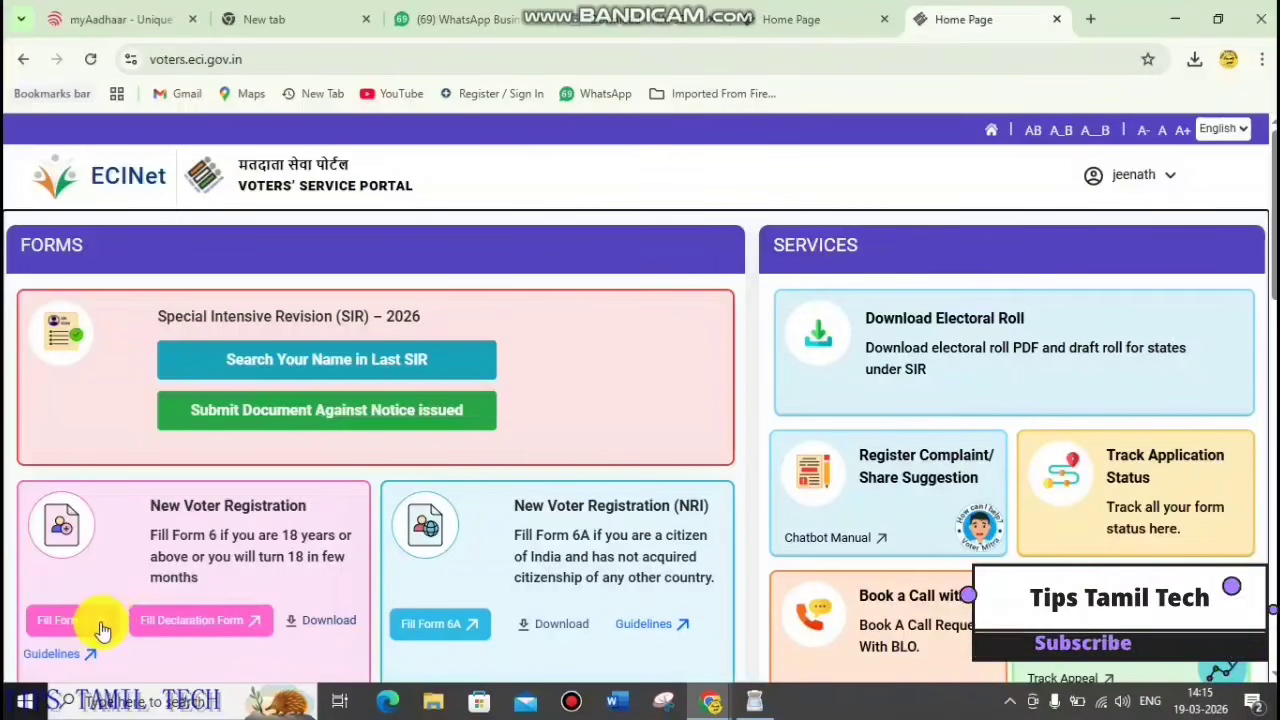
{"action": "left_click", "coordinate": [100, 627]}
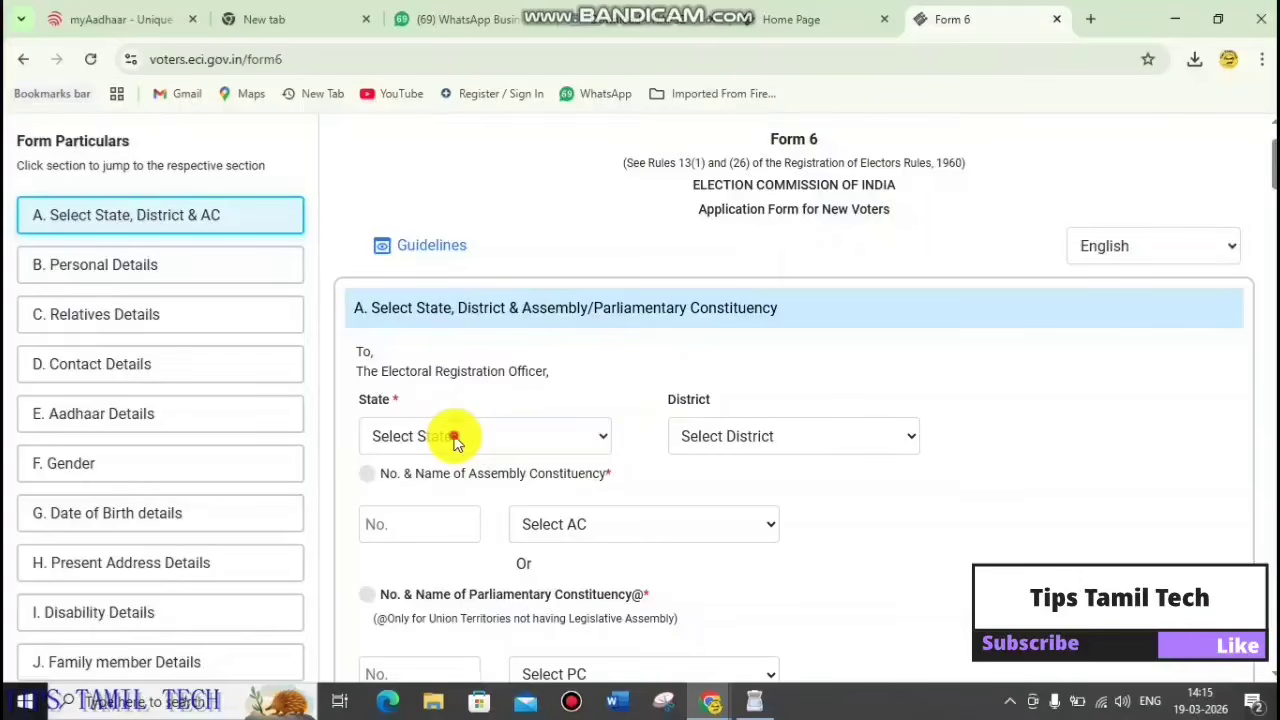
Step: Set the state to Tamil Nadu, replacing an accidental Manipur selection
{"action": "left_click", "coordinate": [454, 441]}
{"action": "scroll", "coordinate": [643, 304], "scroll_direction": "down", "scroll_amount": 3}
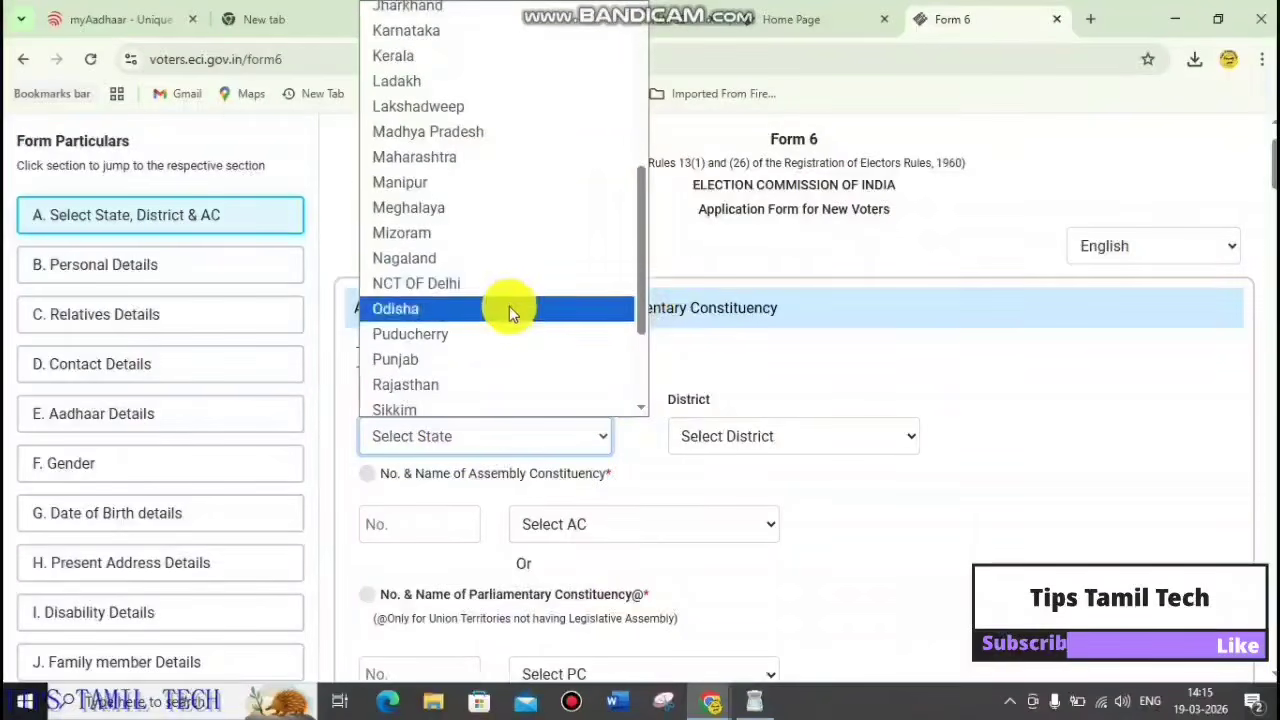
{"action": "left_click", "coordinate": [541, 182]}
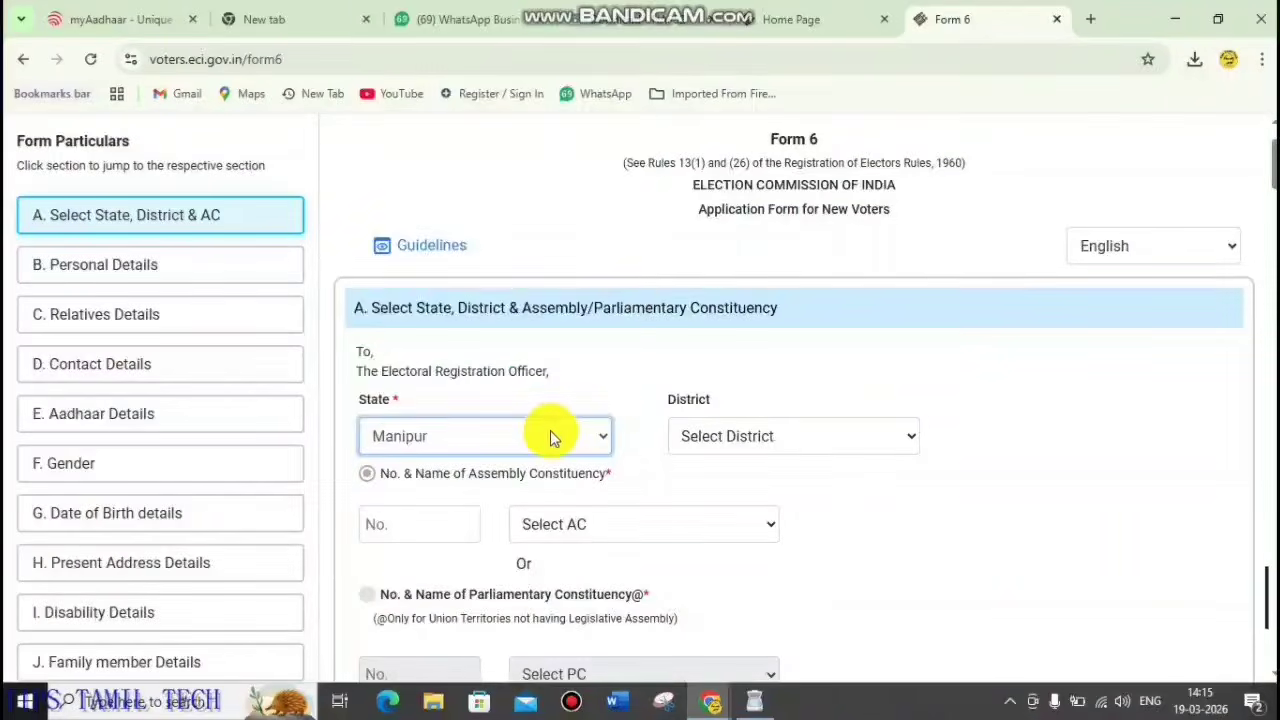
{"action": "left_click", "coordinate": [550, 432]}
{"action": "key", "text": "t"}
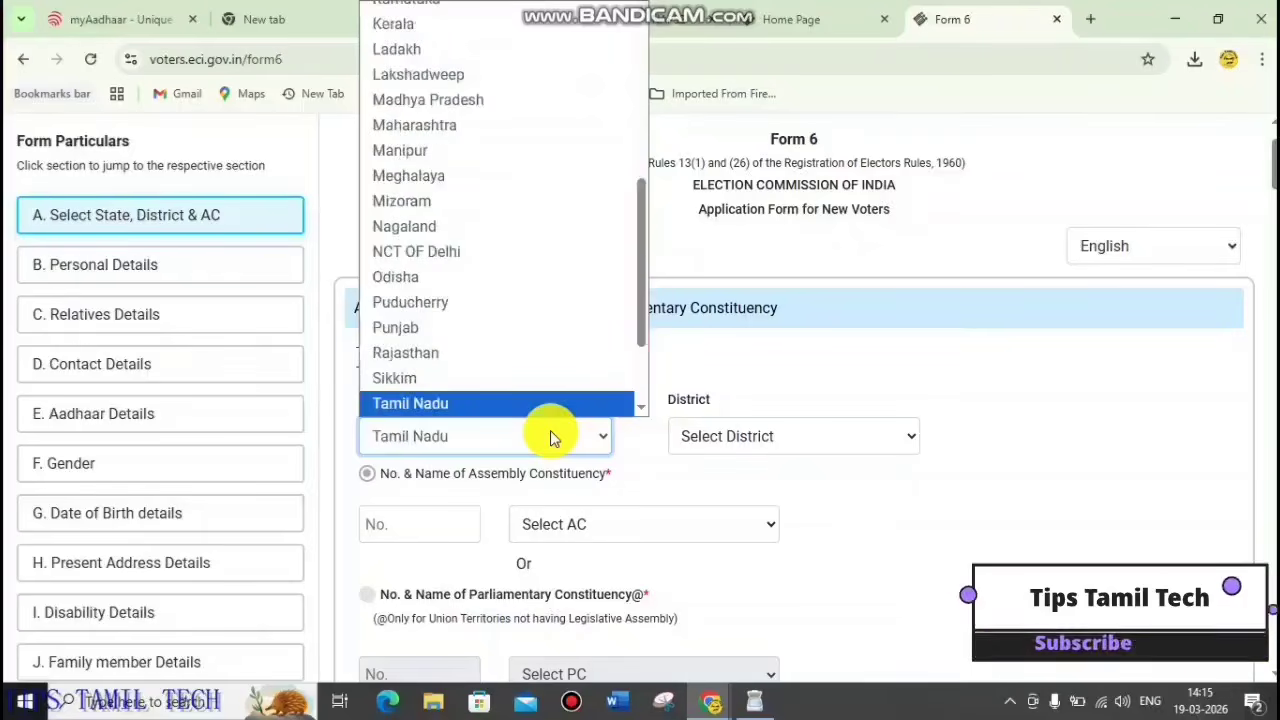
{"action": "key", "text": "Return"}
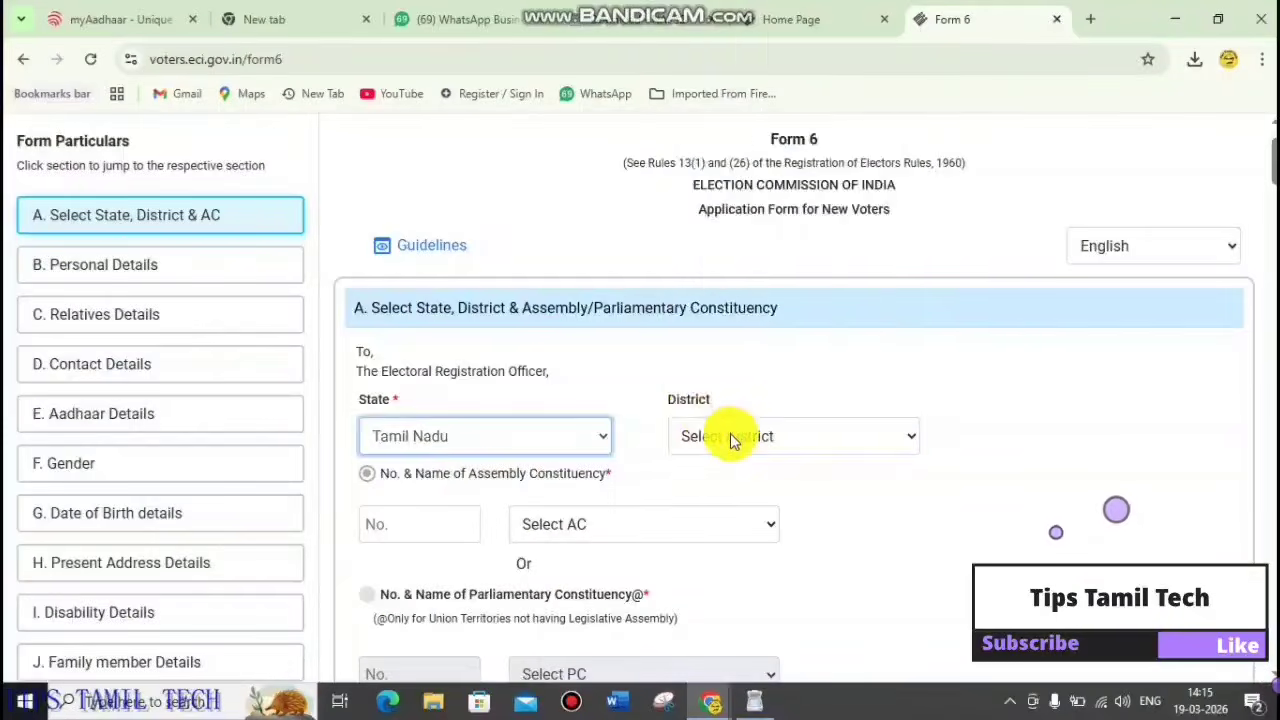
Step: Choose district Tiruppur and assembly constituency 113 Tiruppur (North)
{"action": "left_click", "coordinate": [730, 440]}
{"action": "scroll", "coordinate": [914, 380], "scroll_direction": "down", "scroll_amount": 3}
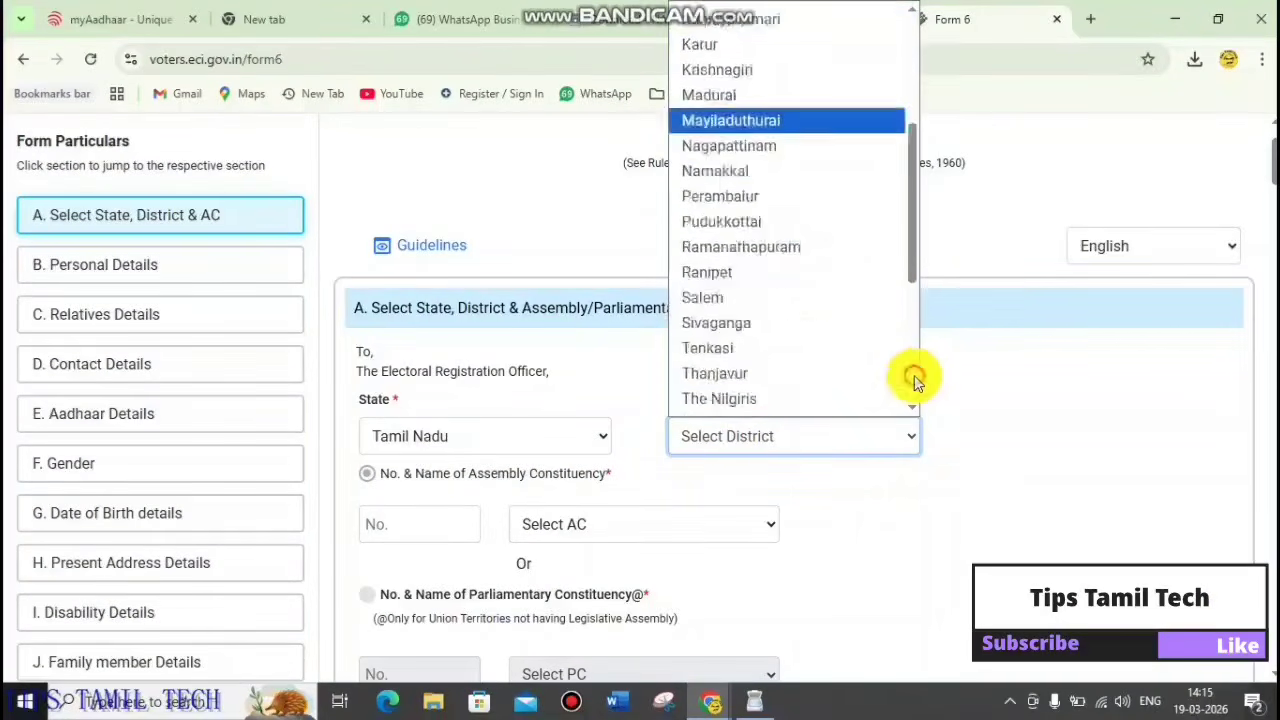
{"action": "scroll", "coordinate": [914, 380], "scroll_direction": "down", "scroll_amount": 2}
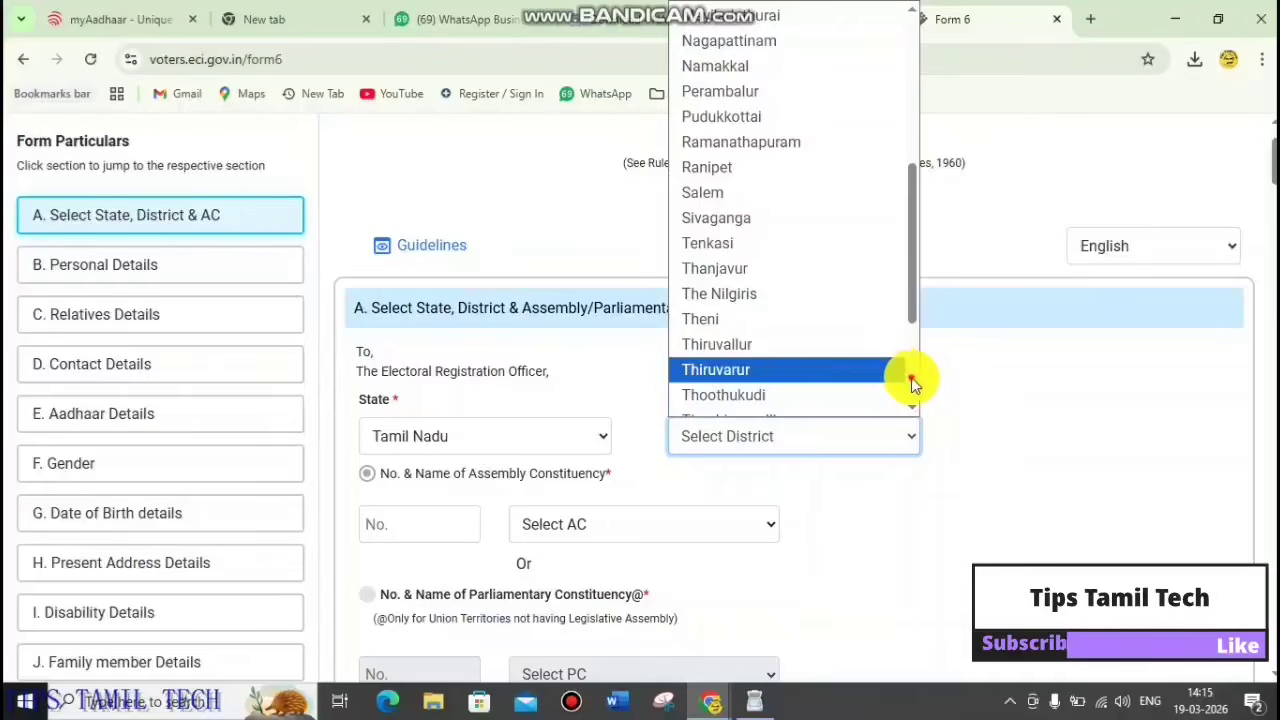
{"action": "scroll", "coordinate": [911, 377], "scroll_direction": "down", "scroll_amount": 2}
{"action": "left_click", "coordinate": [771, 293]}
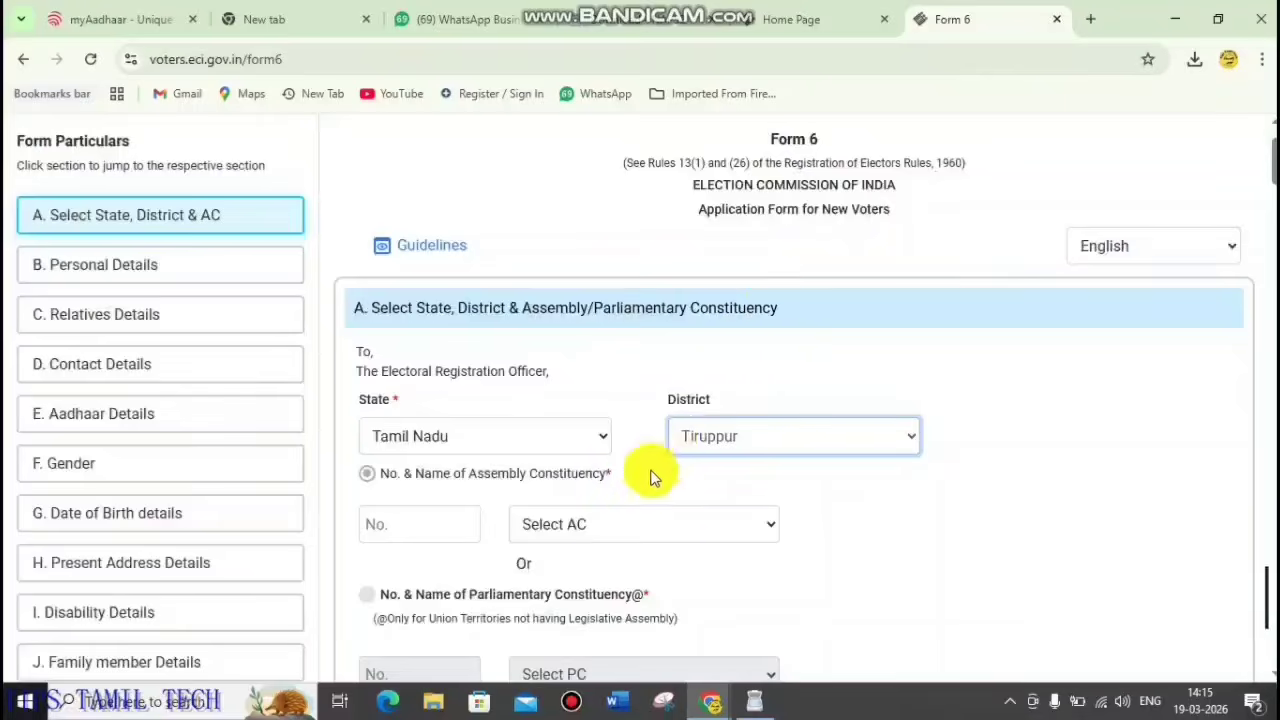
{"action": "left_click", "coordinate": [608, 528]}
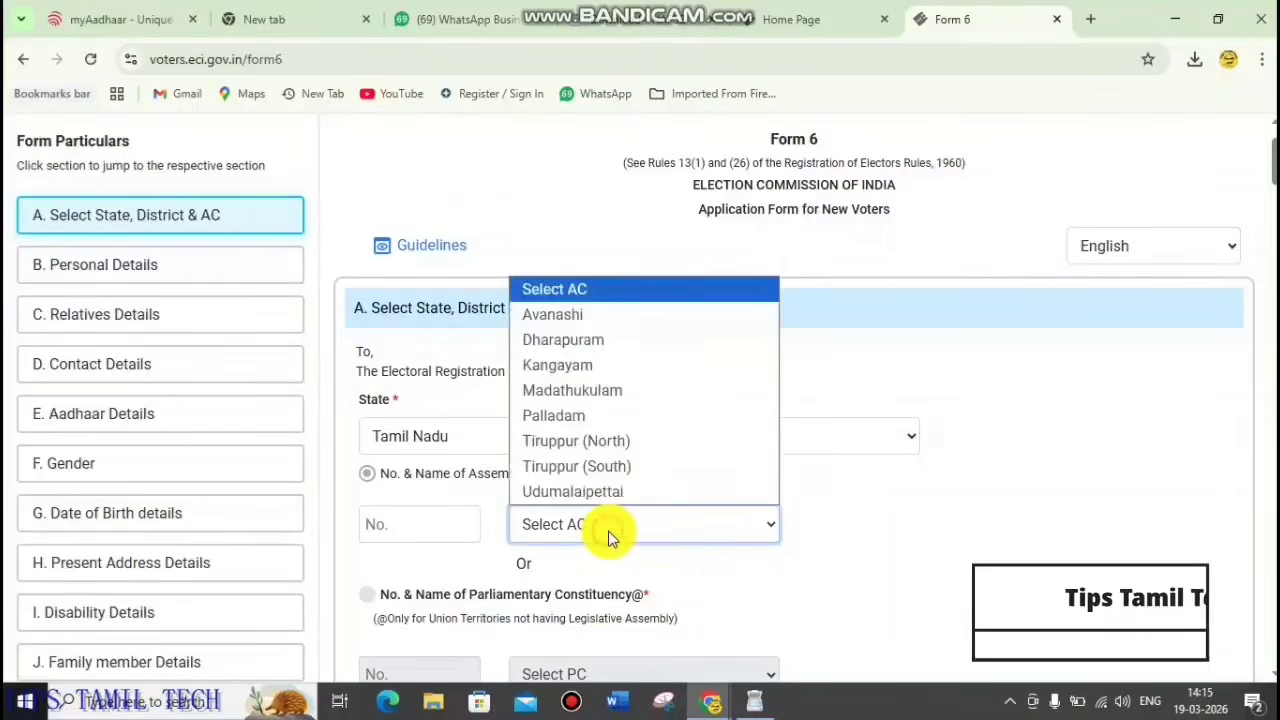
{"action": "left_click", "coordinate": [626, 441]}
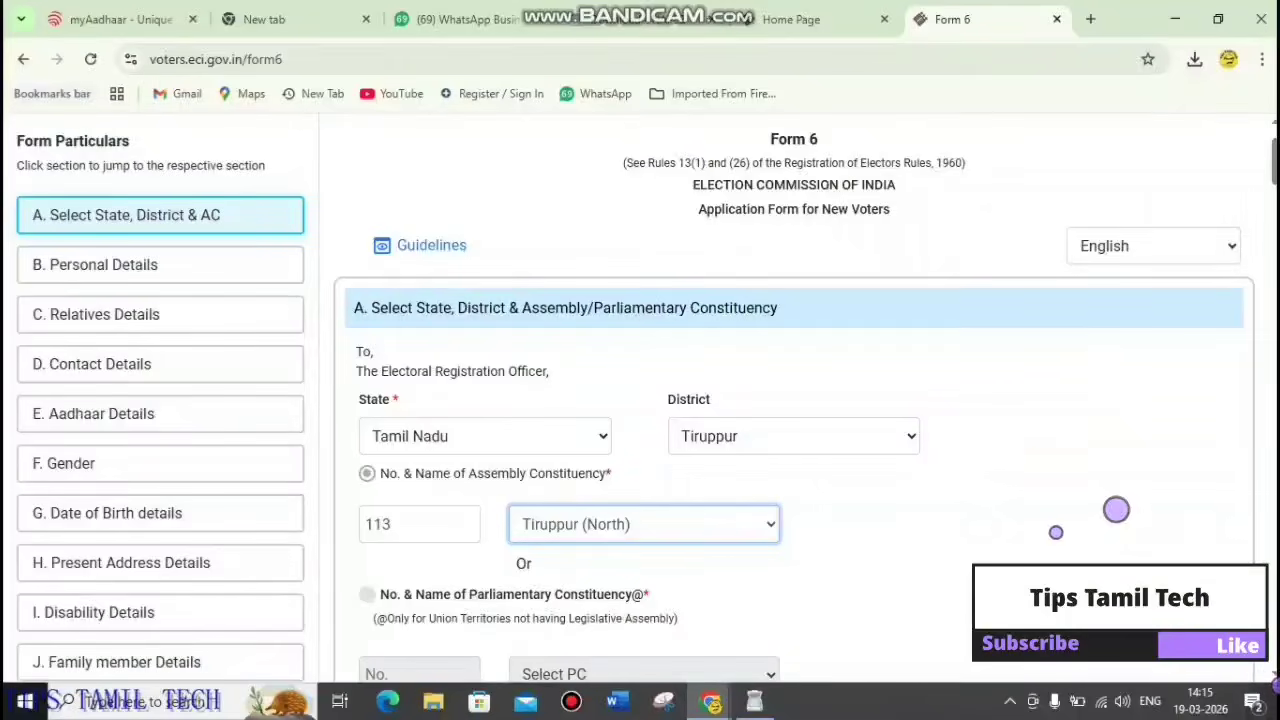
{"action": "scroll", "coordinate": [910, 244], "scroll_direction": "down", "scroll_amount": 5}
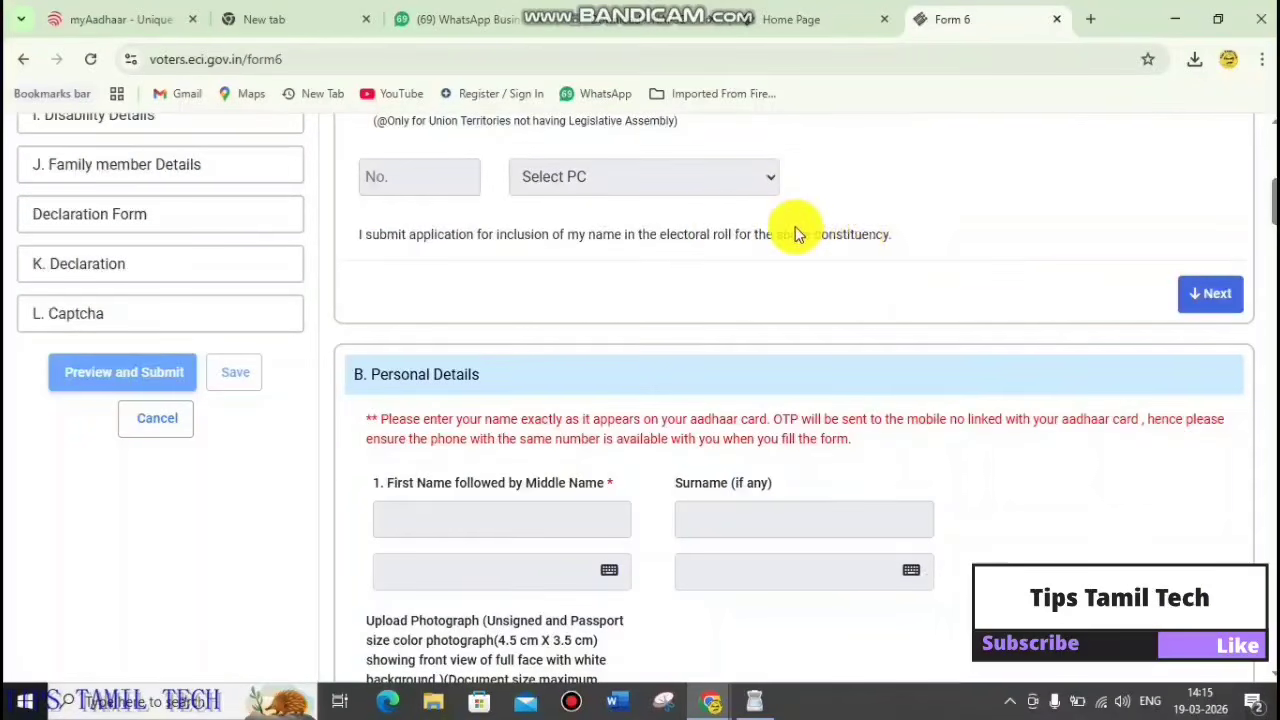
{"action": "left_click", "coordinate": [1194, 292]}
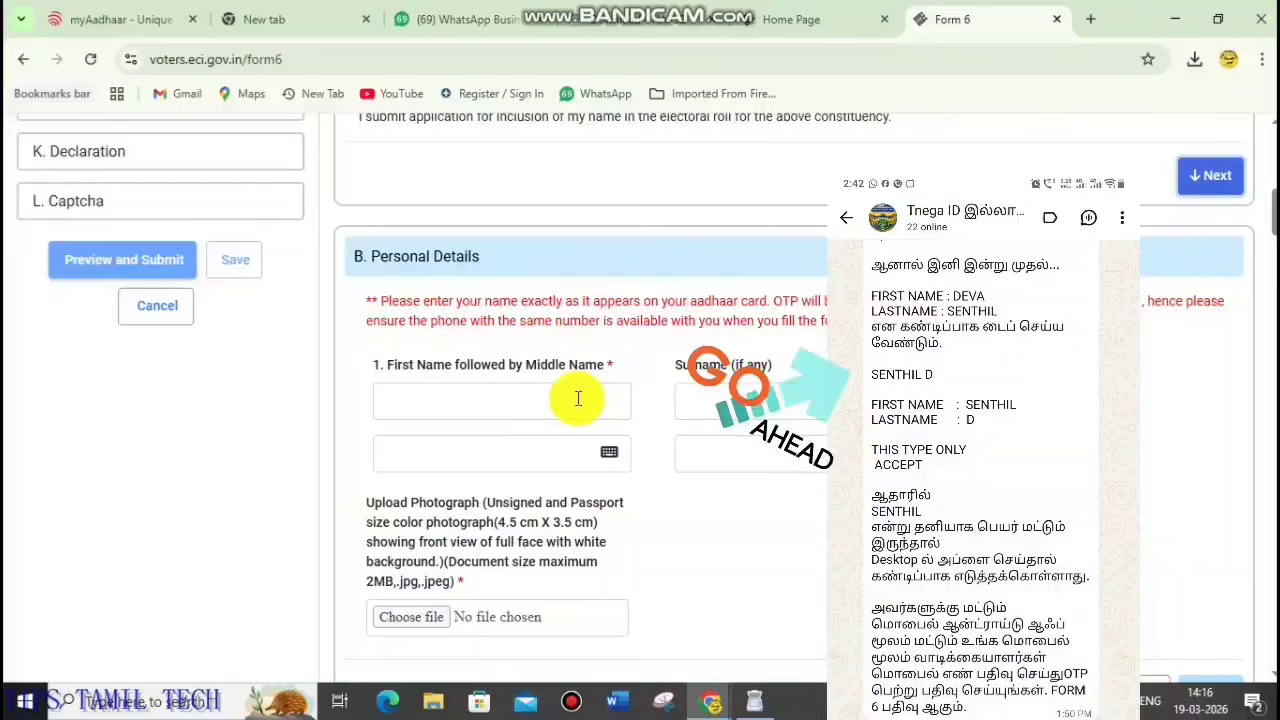
{"action": "left_click", "coordinate": [577, 399]}
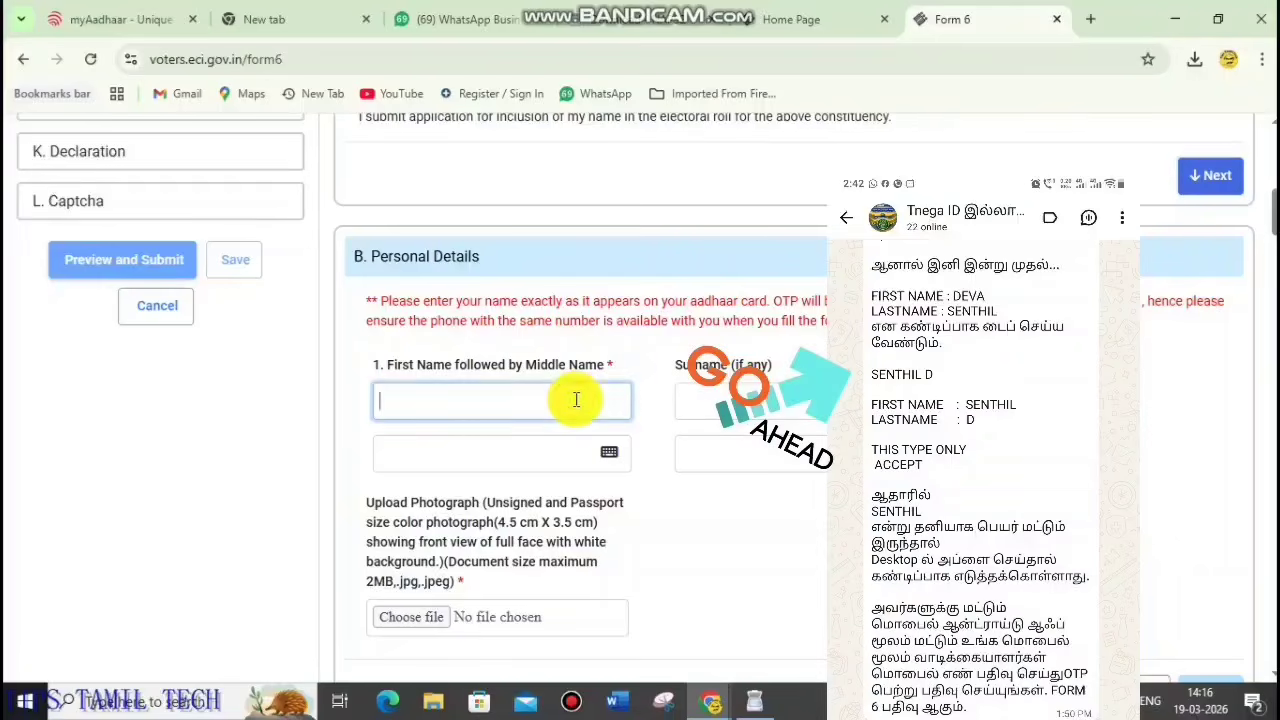
{"action": "left_click", "coordinate": [775, 393]}
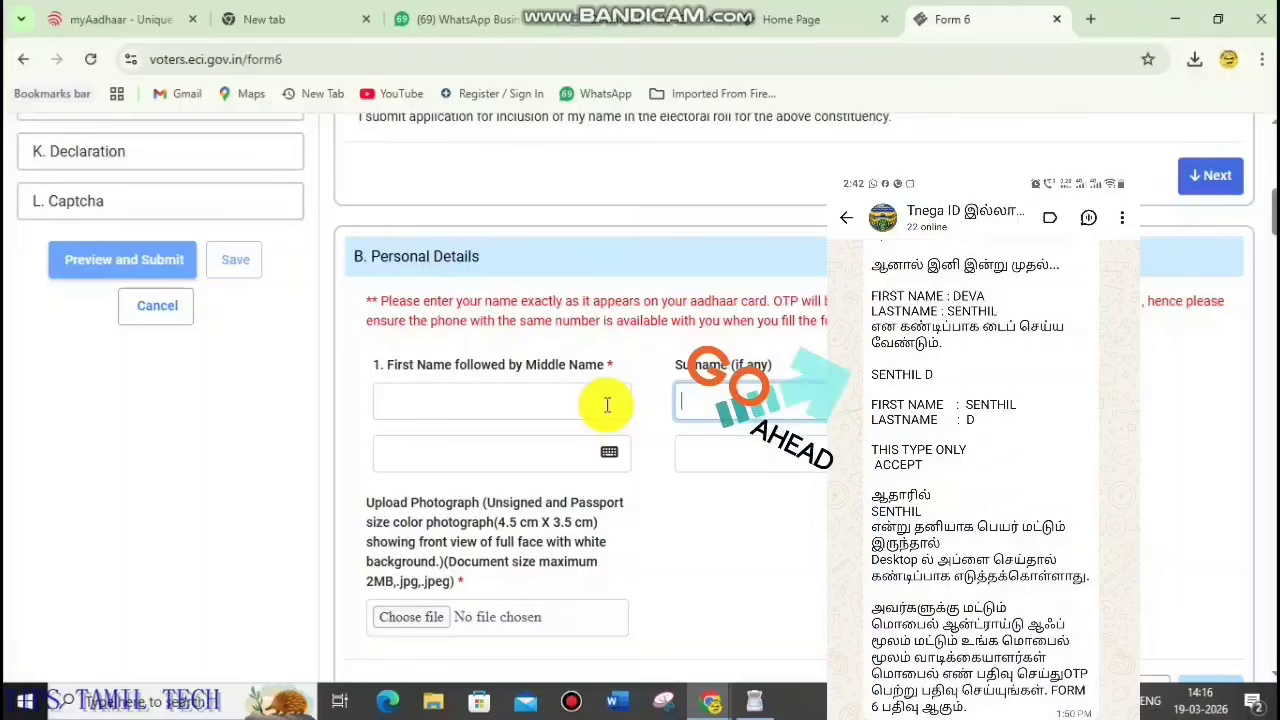
{"action": "left_click", "coordinate": [552, 411]}
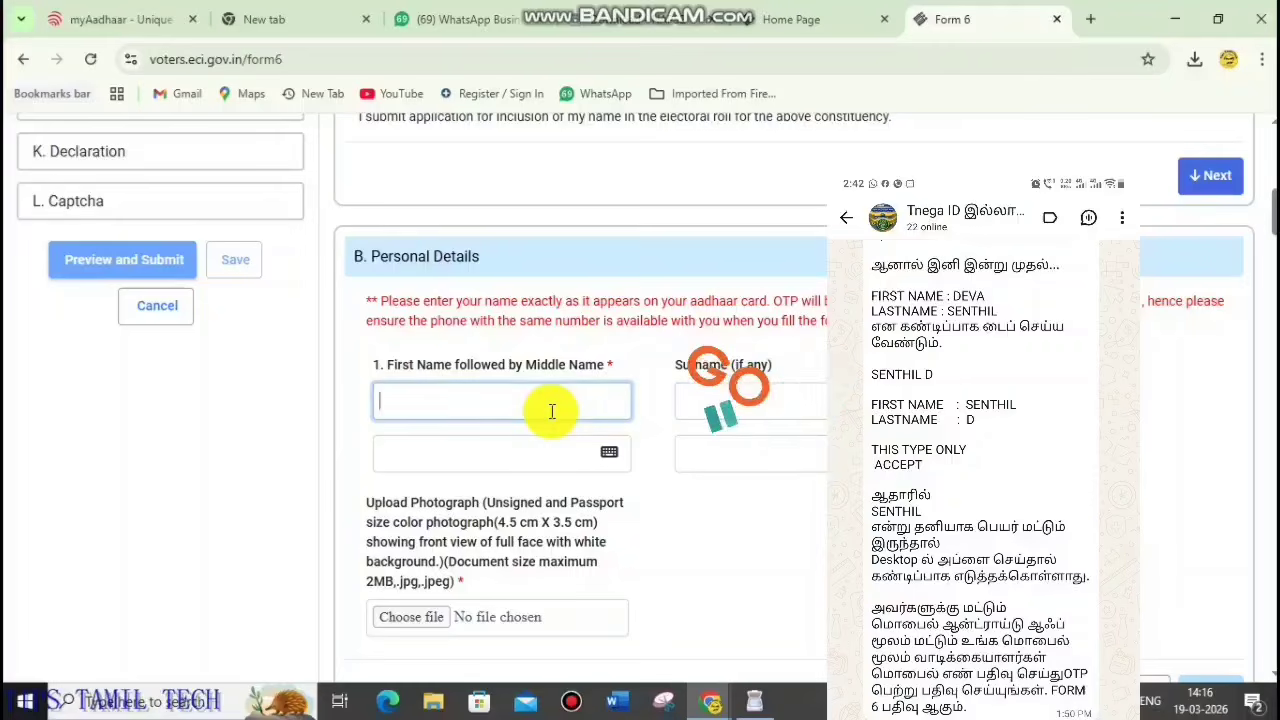
{"action": "type", "text": "d"}
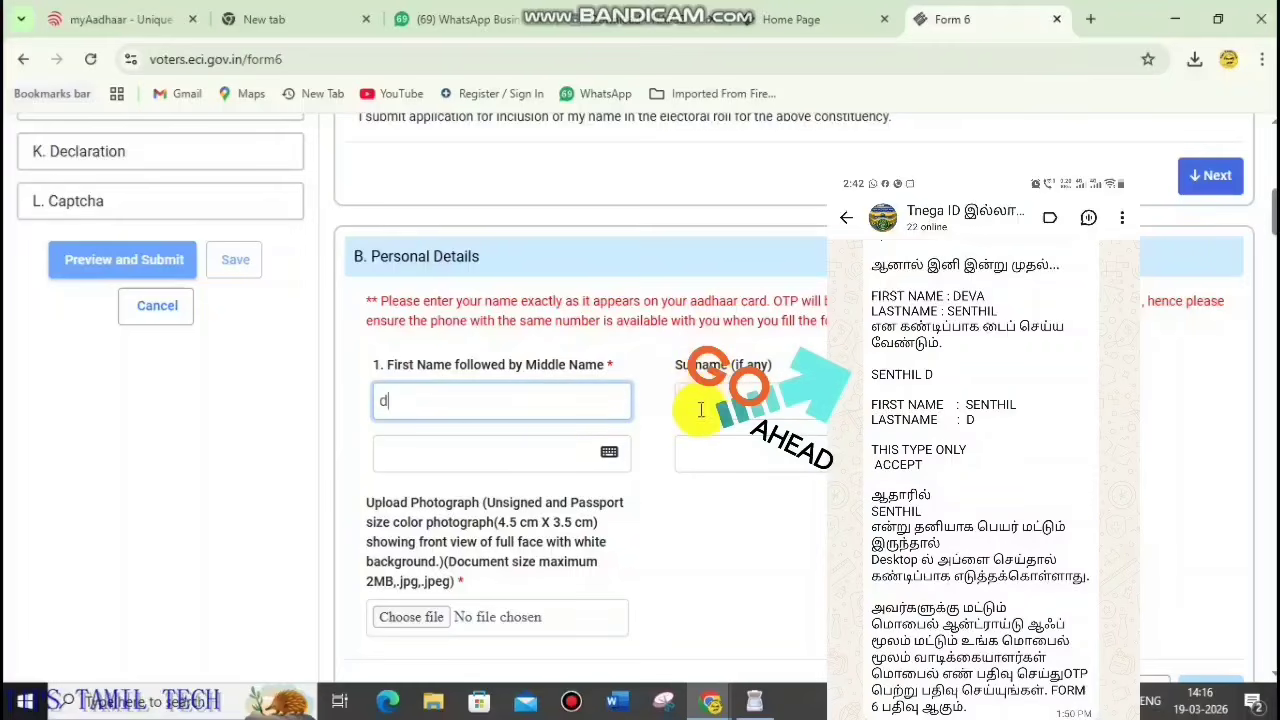
{"action": "key", "text": "Tab"}
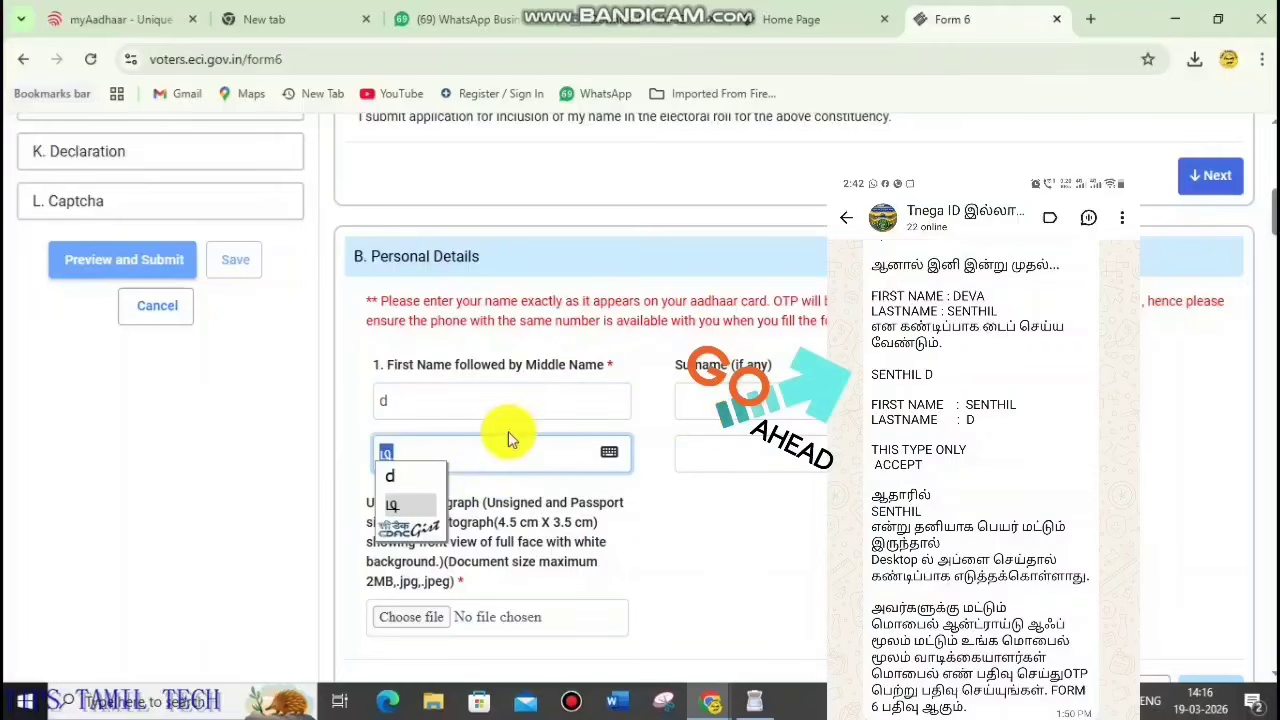
{"action": "left_click", "coordinate": [494, 413]}
{"action": "key", "text": "BackSpace"}
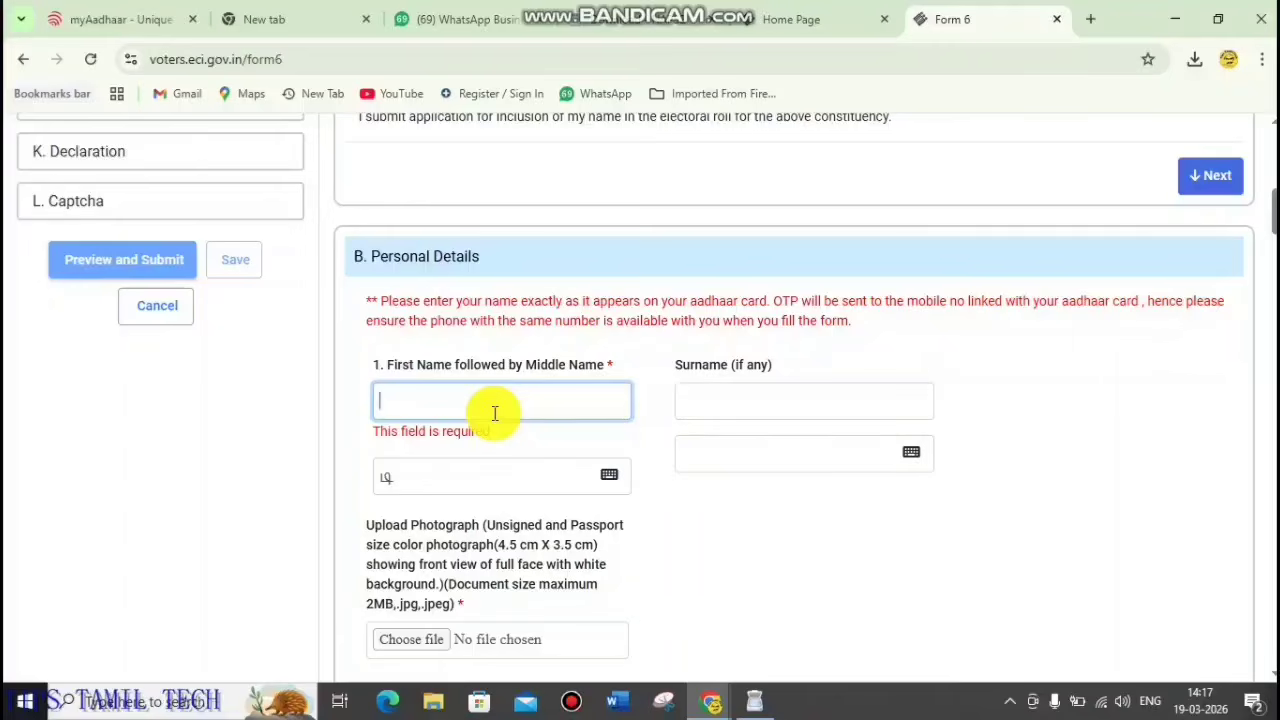
Step: Enter the applicant's first name and accept its Tamil transliteration
{"action": "left_click", "coordinate": [757, 386]}
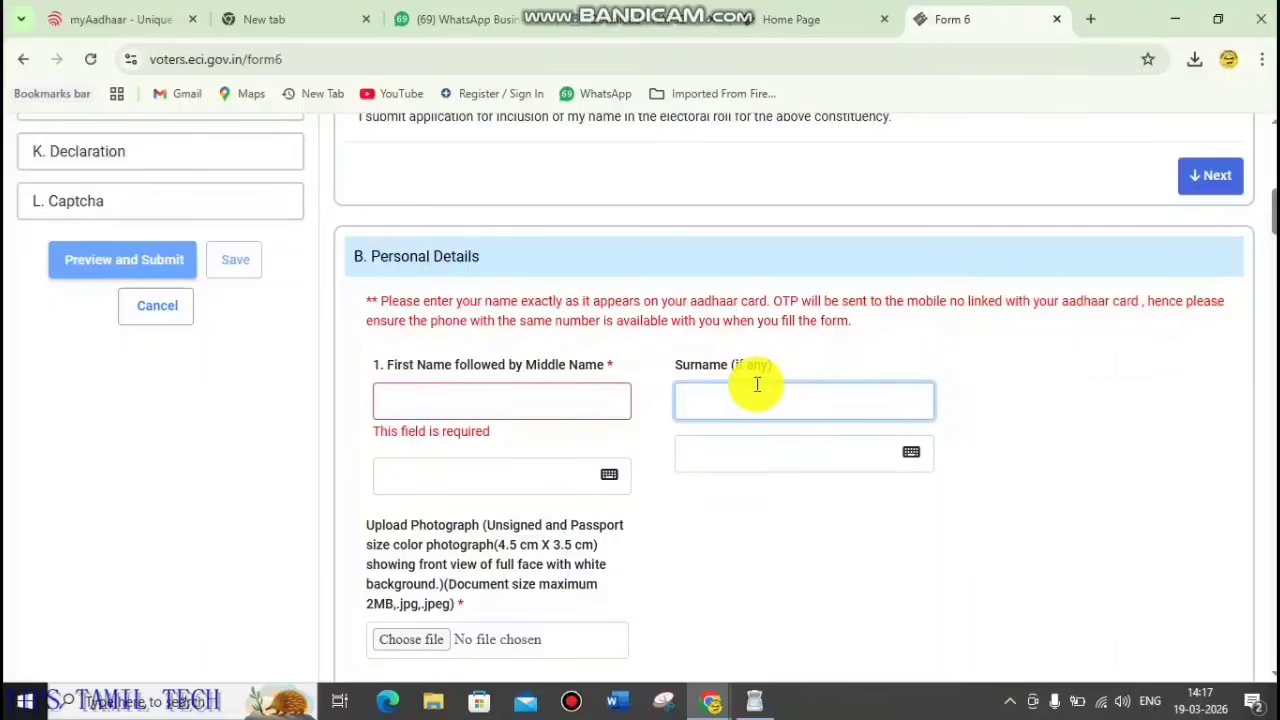
{"action": "left_click", "coordinate": [580, 401]}
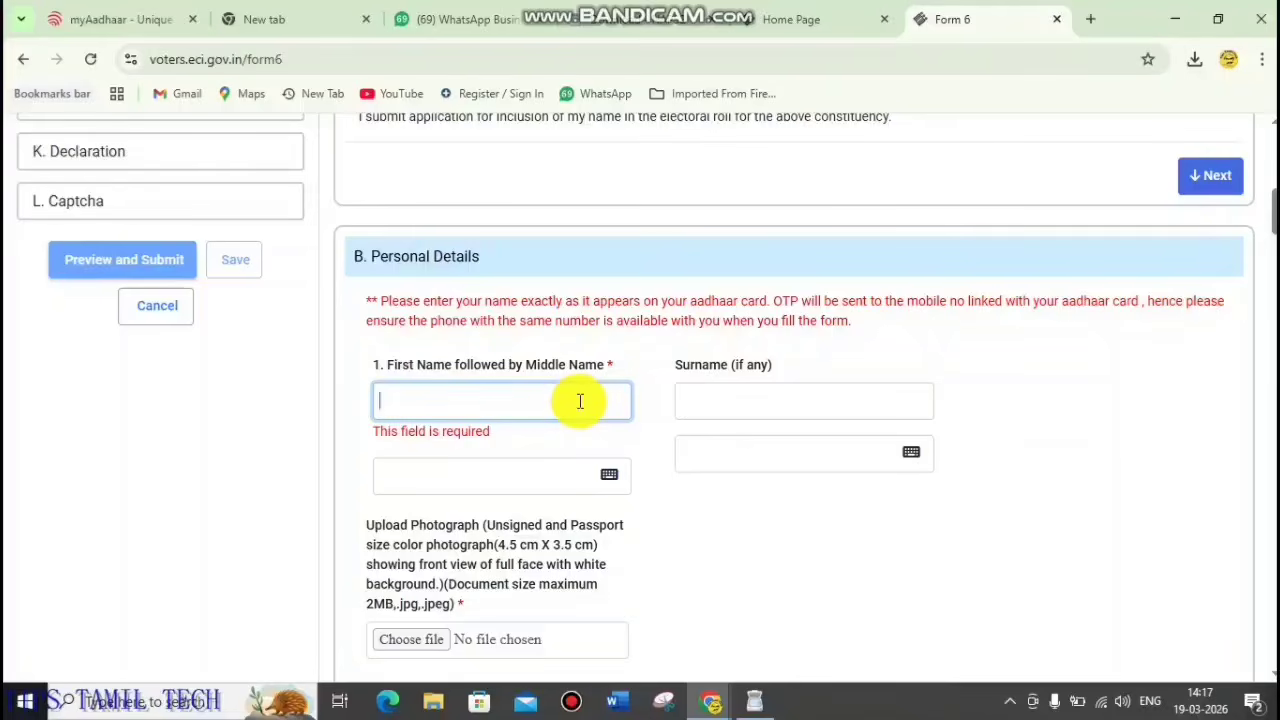
{"action": "type", "text": "m"}
{"action": "key", "text": "BackSpace"}
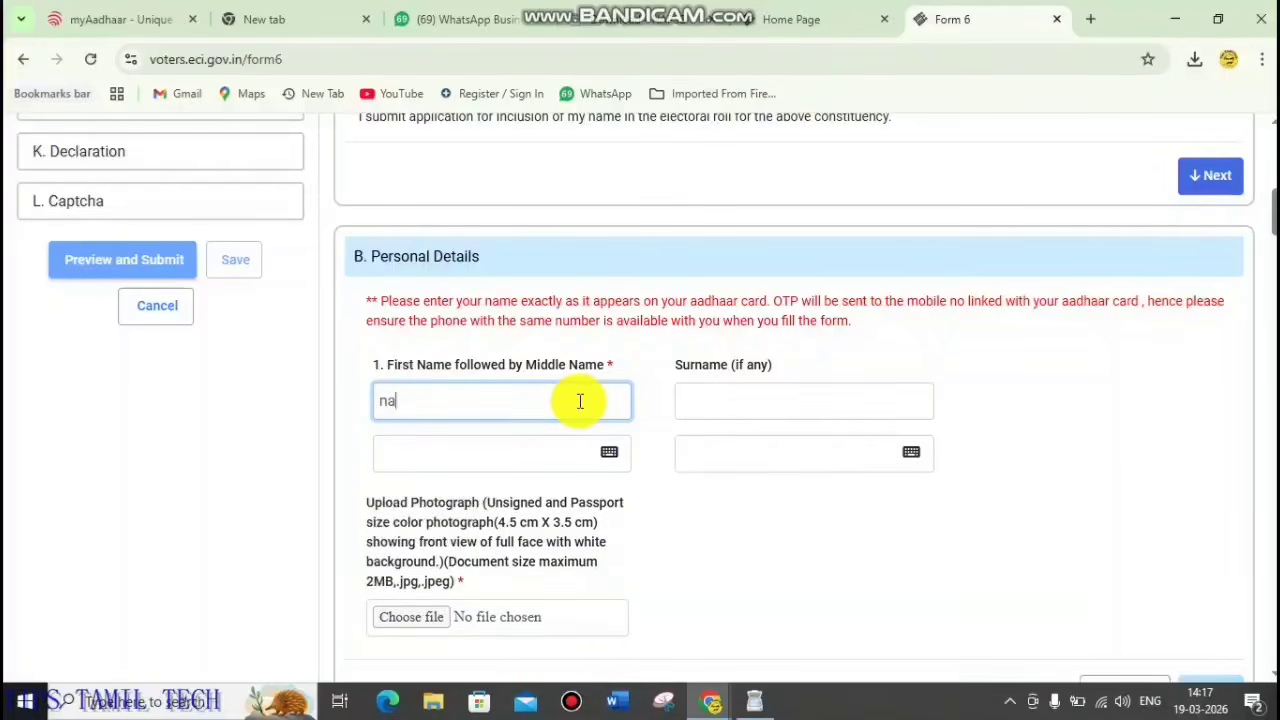
{"action": "key", "text": "Tab"}
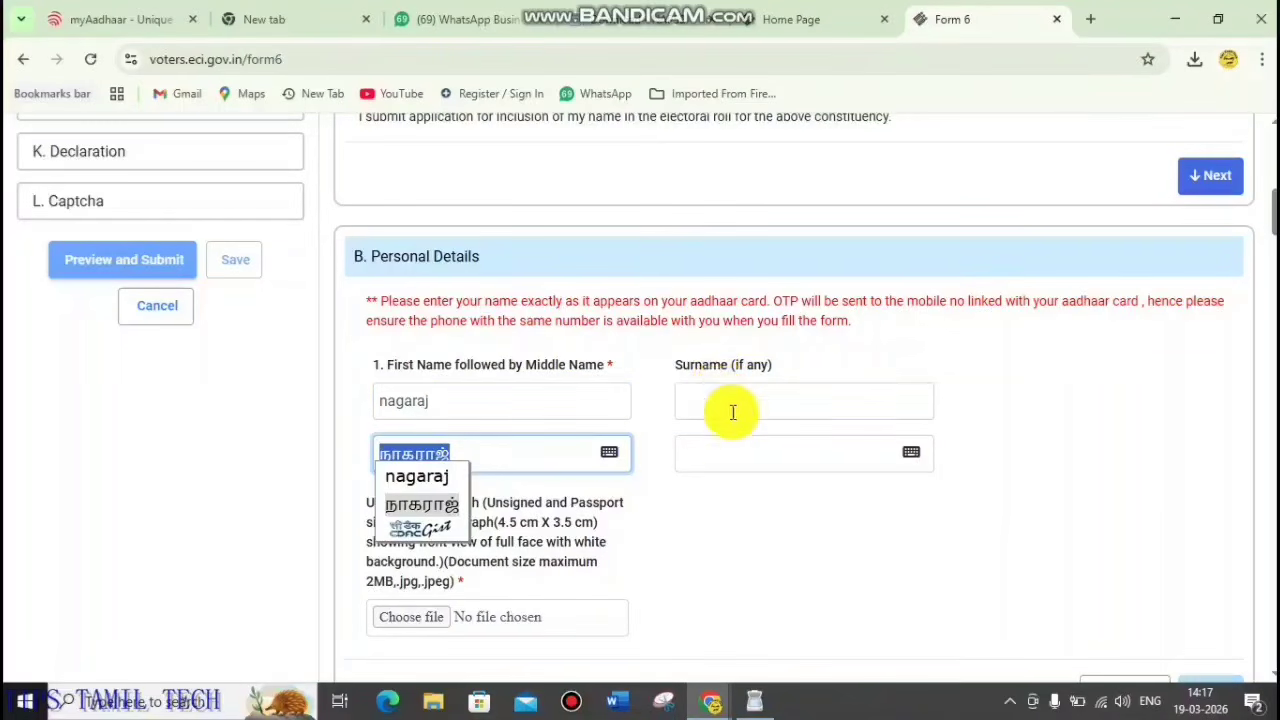
{"action": "left_click", "coordinate": [428, 514]}
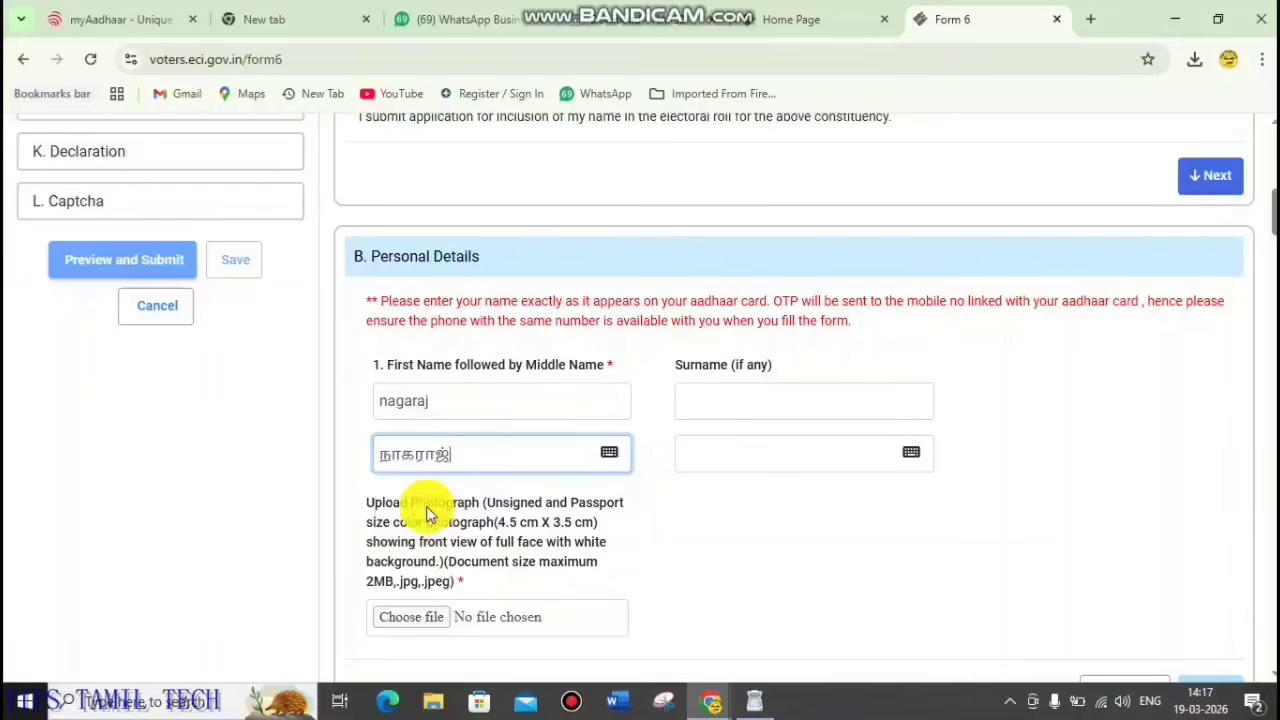
Step: Enter the applicant's surname with its Tamil spelling, then begin the photograph upload
{"action": "left_click", "coordinate": [722, 398]}
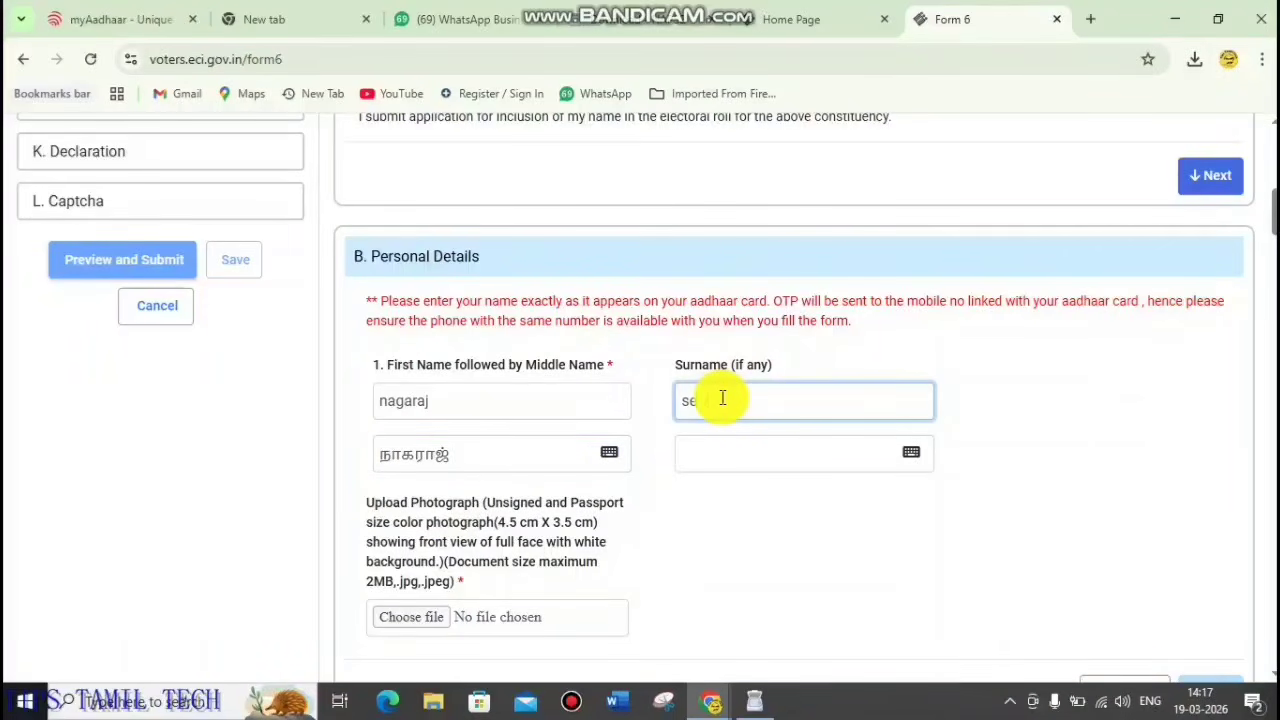
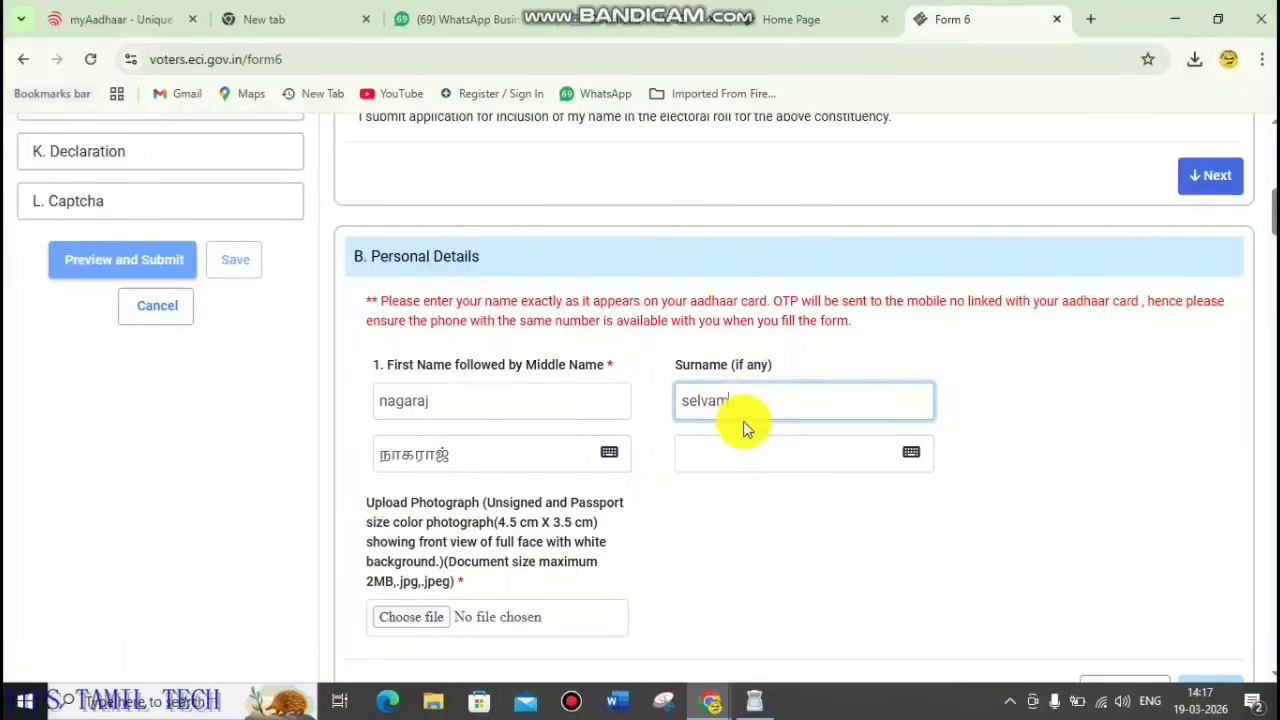
{"action": "left_click", "coordinate": [714, 480]}
{"action": "left_click", "coordinate": [725, 528]}
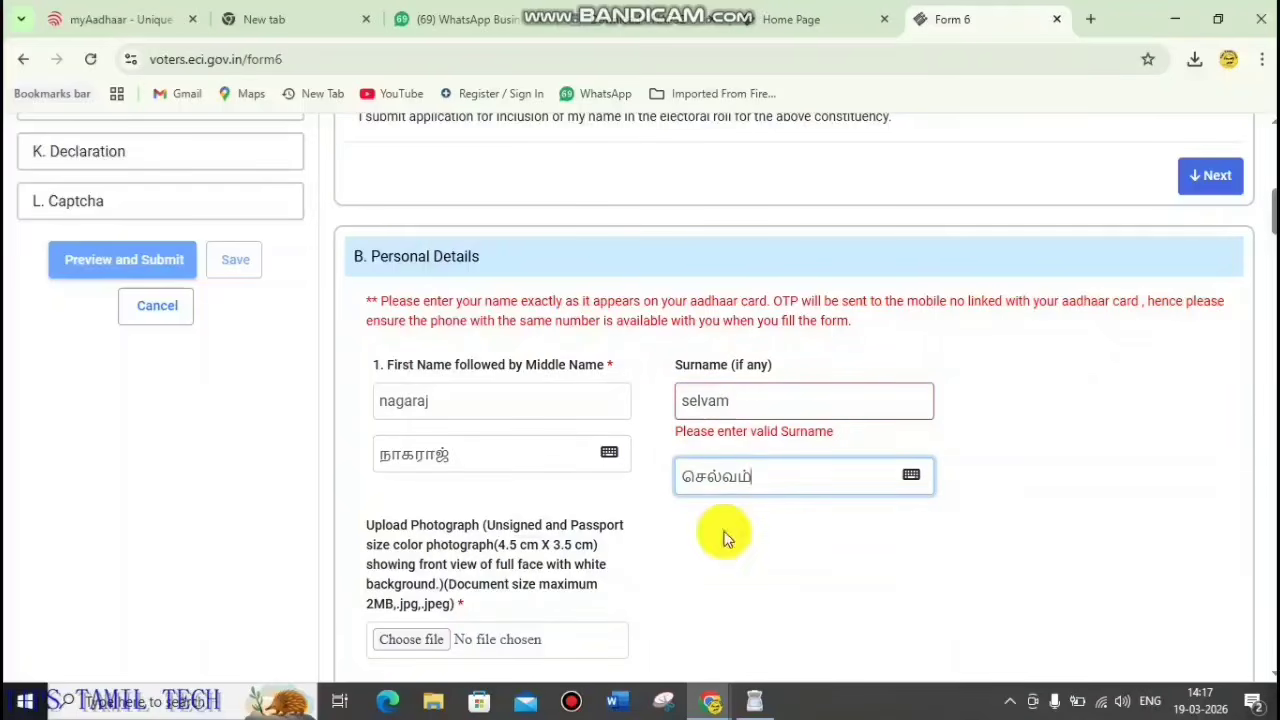
{"action": "left_click", "coordinate": [760, 404]}
{"action": "key", "text": "BackSpace"}
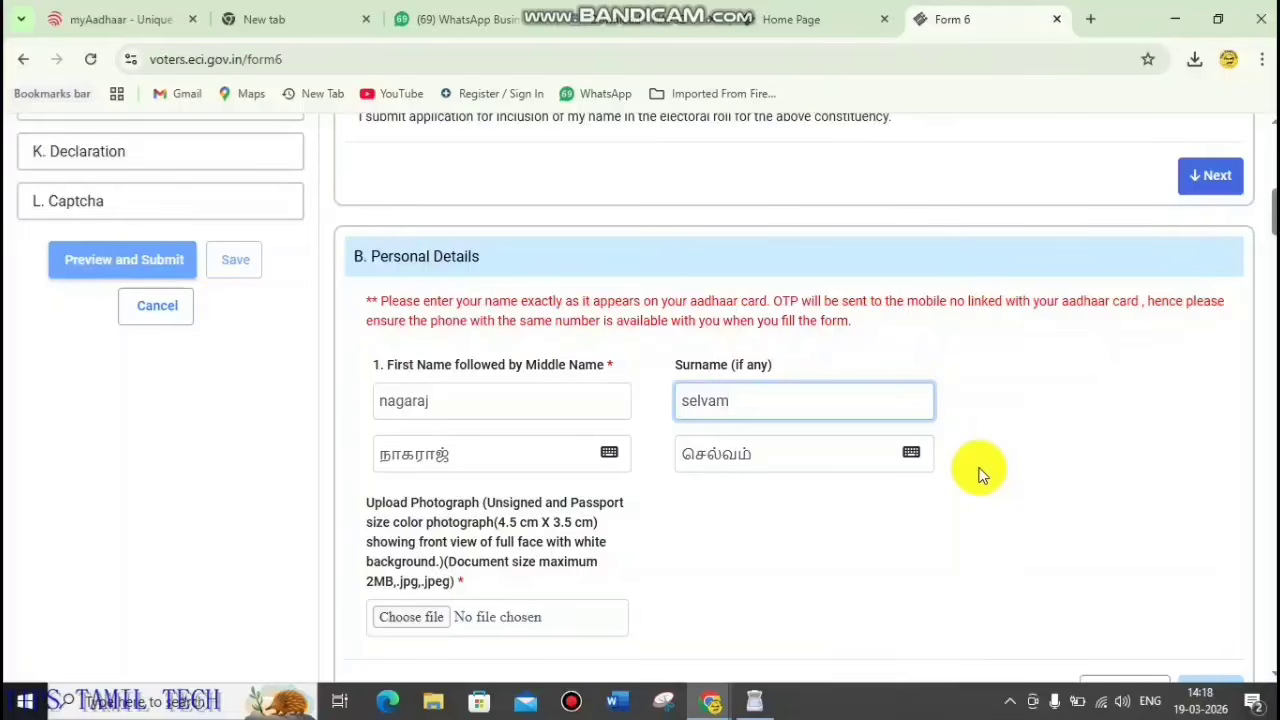
{"action": "key", "text": "Tab"}
{"action": "left_click", "coordinate": [398, 610]}
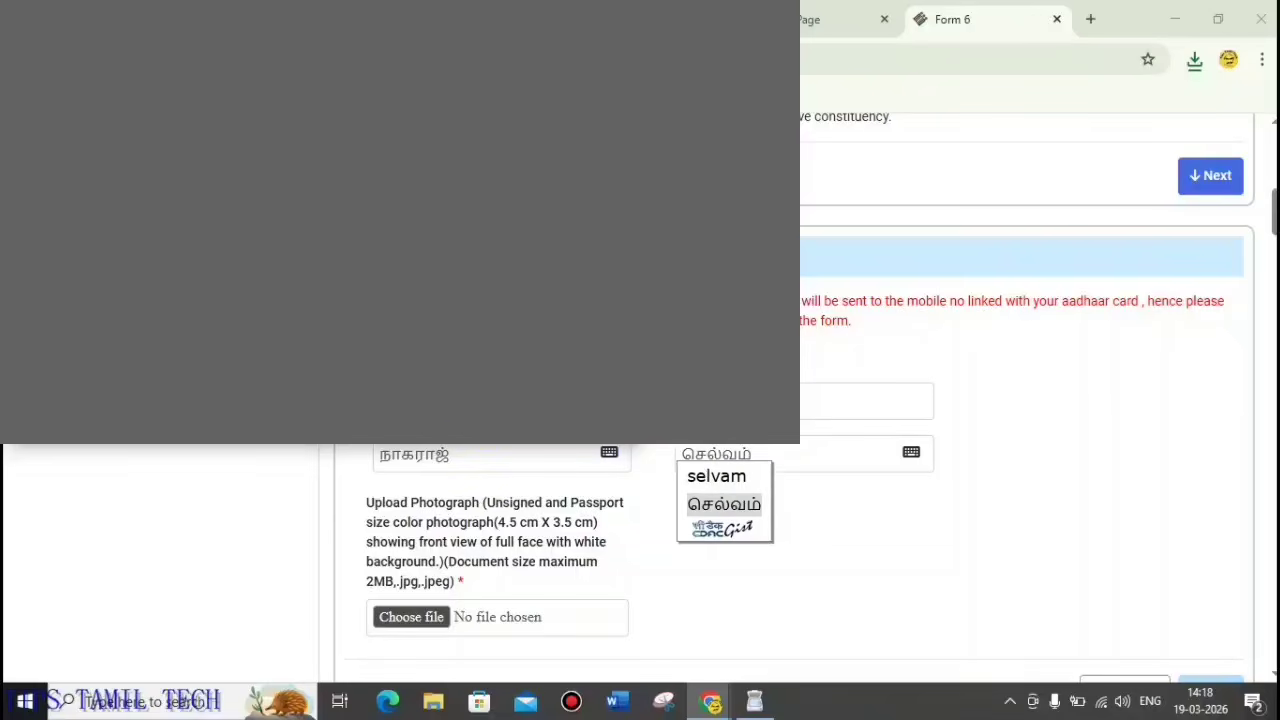
Step: Rename the photo to kgjhjh.jpeg to clear the multiple-extensions error, upload it and save the crop
{"action": "left_click", "coordinate": [503, 445]}
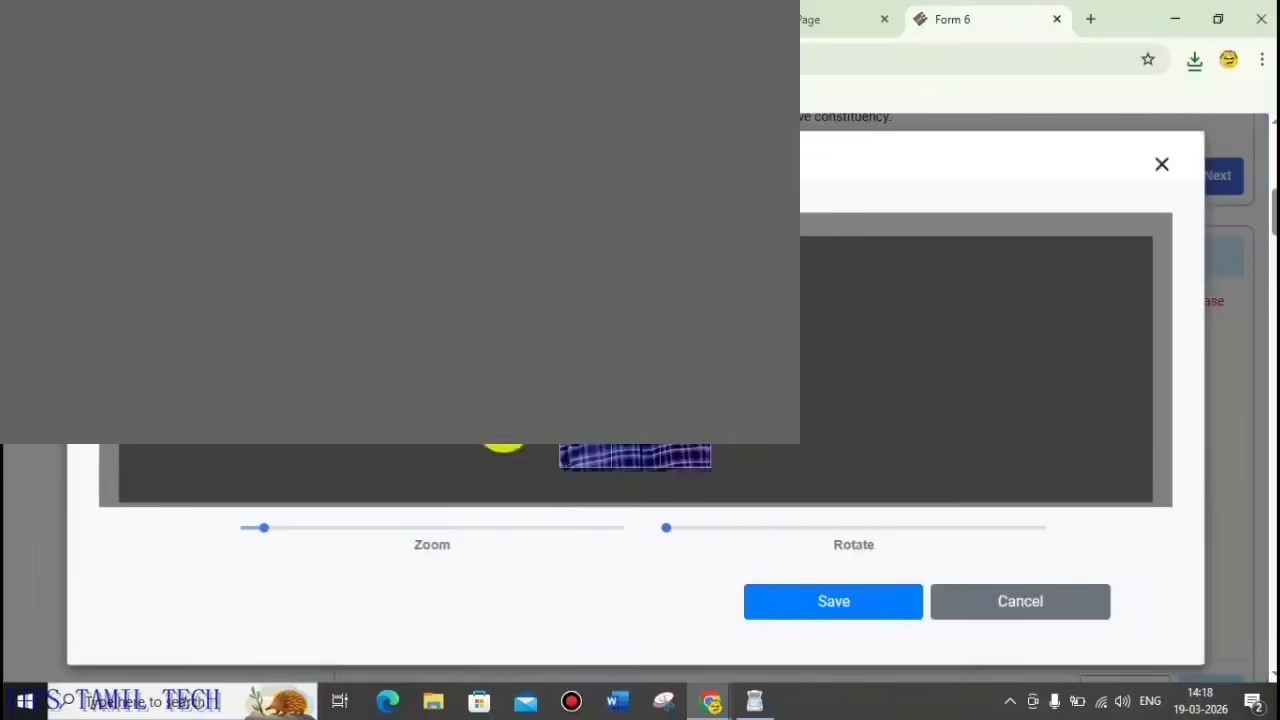
{"action": "left_click", "coordinate": [792, 600]}
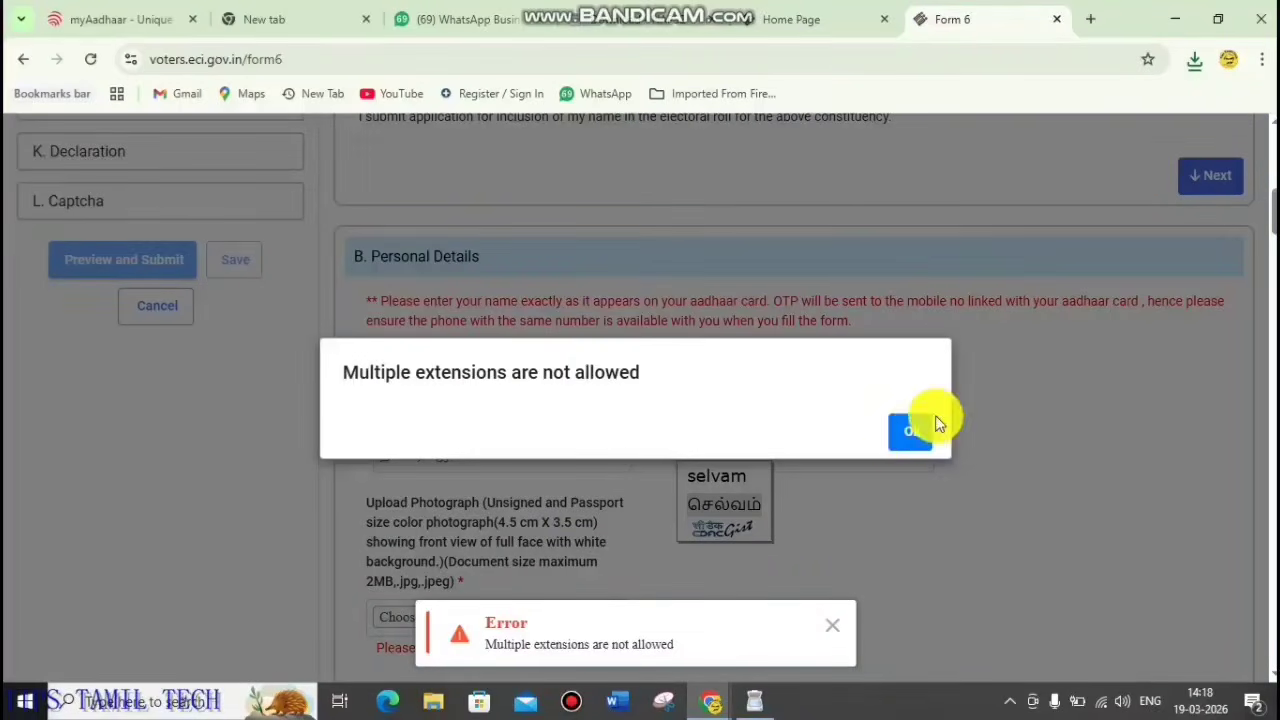
{"action": "left_click", "coordinate": [908, 440]}
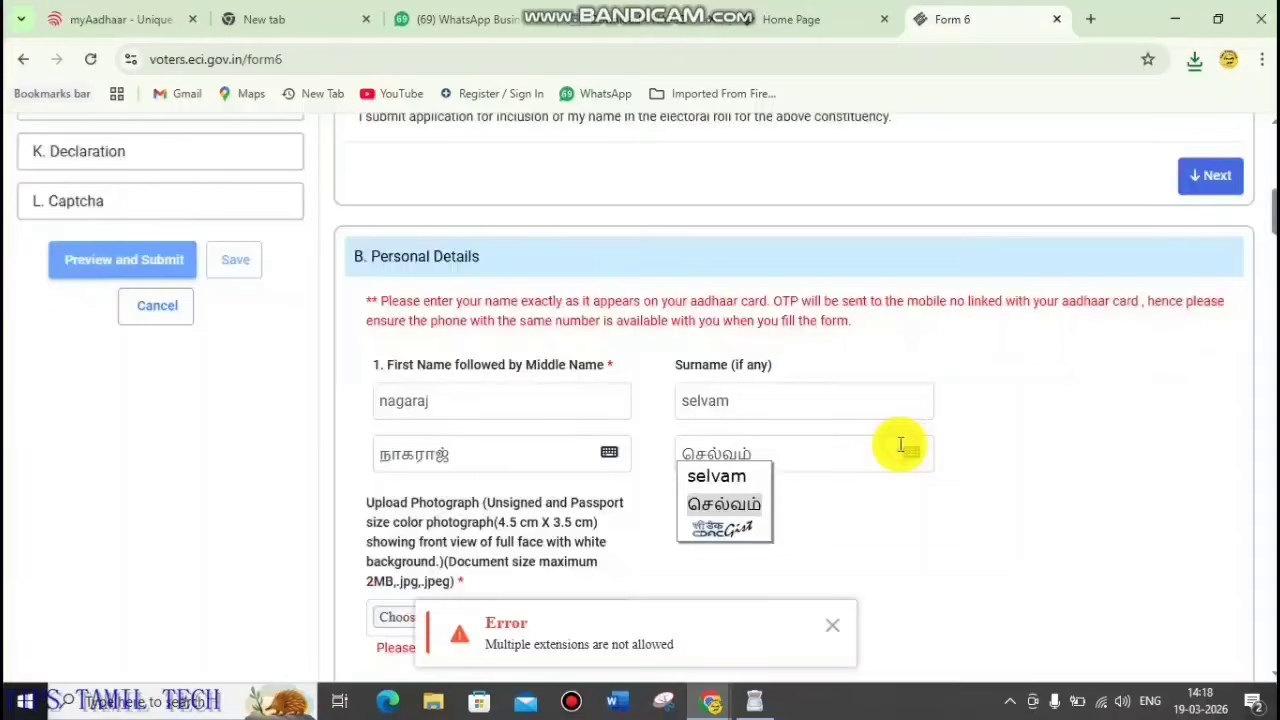
{"action": "left_click", "coordinate": [408, 620]}
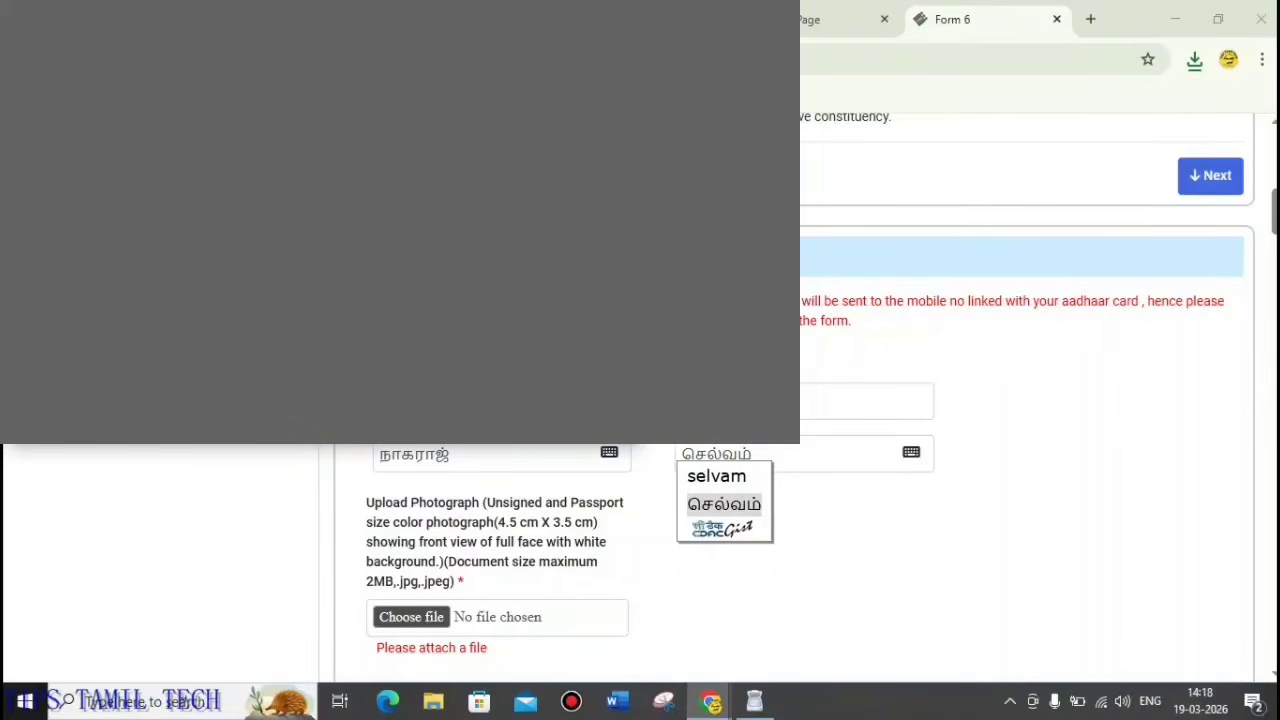
{"action": "right_click", "coordinate": [290, 450]}
{"action": "left_click", "coordinate": [366, 640]}
{"action": "key", "text": "Return"}
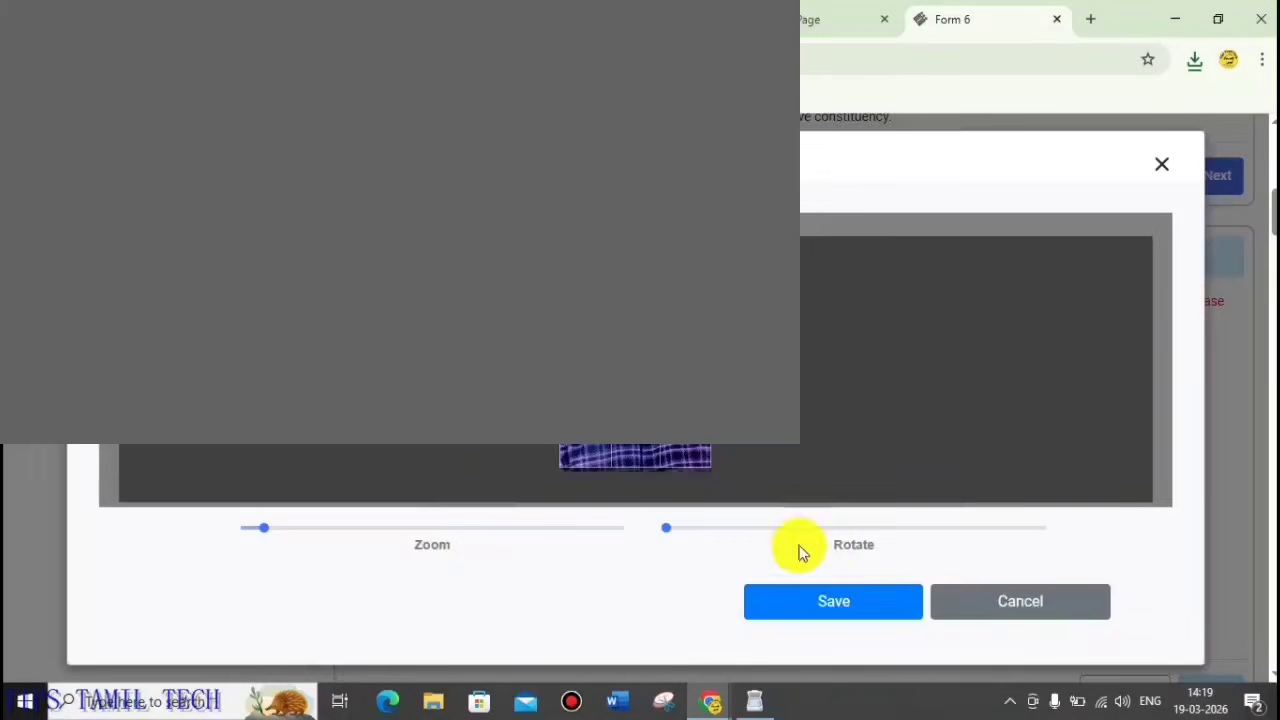
{"action": "left_click", "coordinate": [805, 603]}
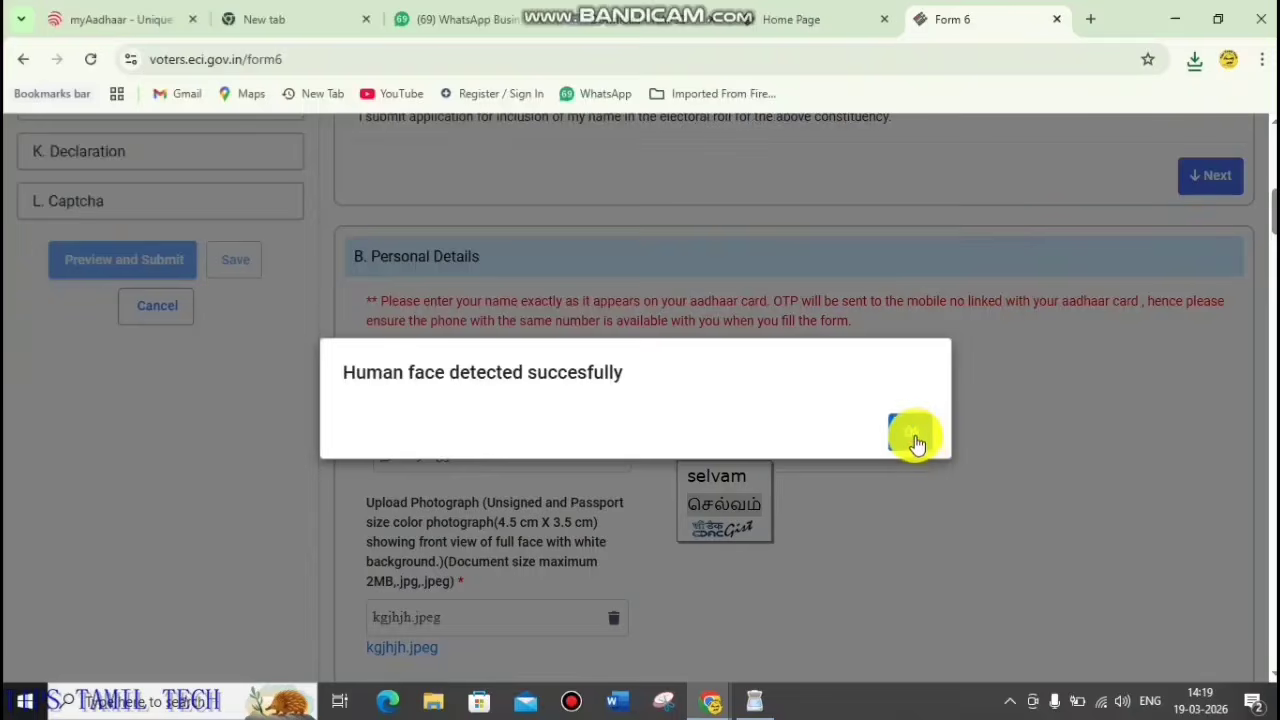
{"action": "left_click", "coordinate": [912, 436]}
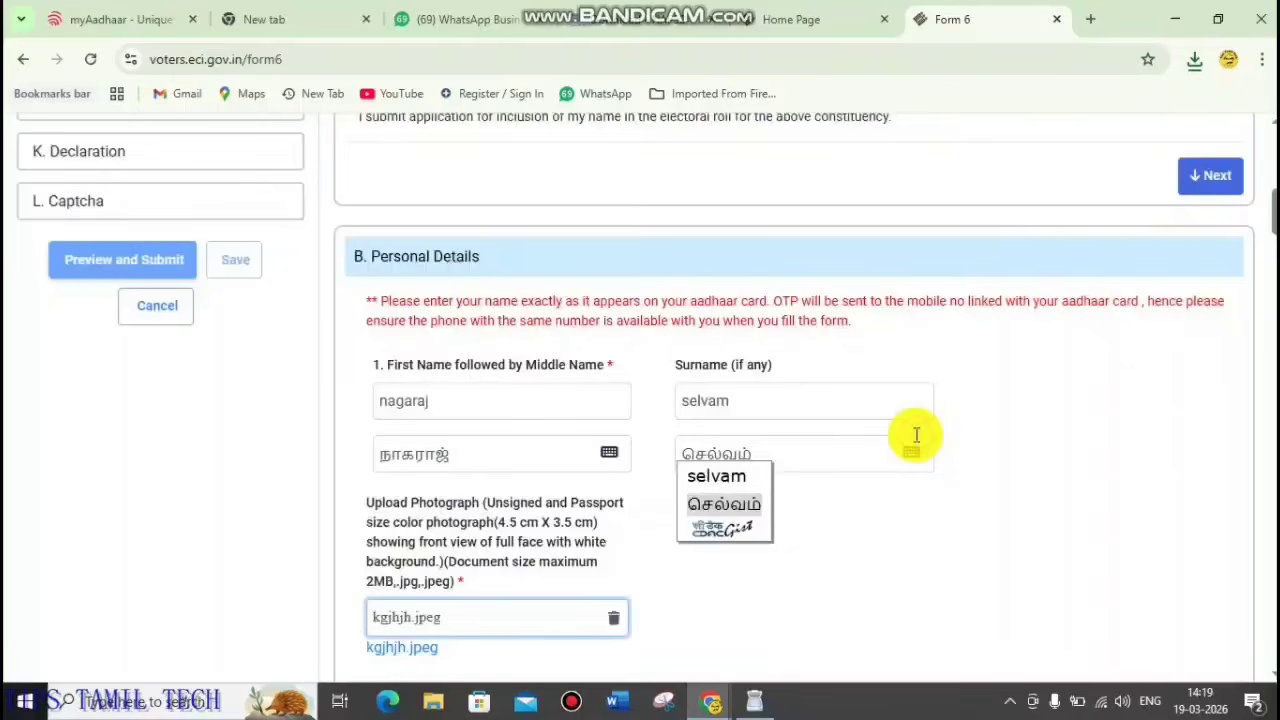
Step: Accept the Tamil surname spelling and continue to the relatives section
{"action": "left_click", "coordinate": [731, 517]}
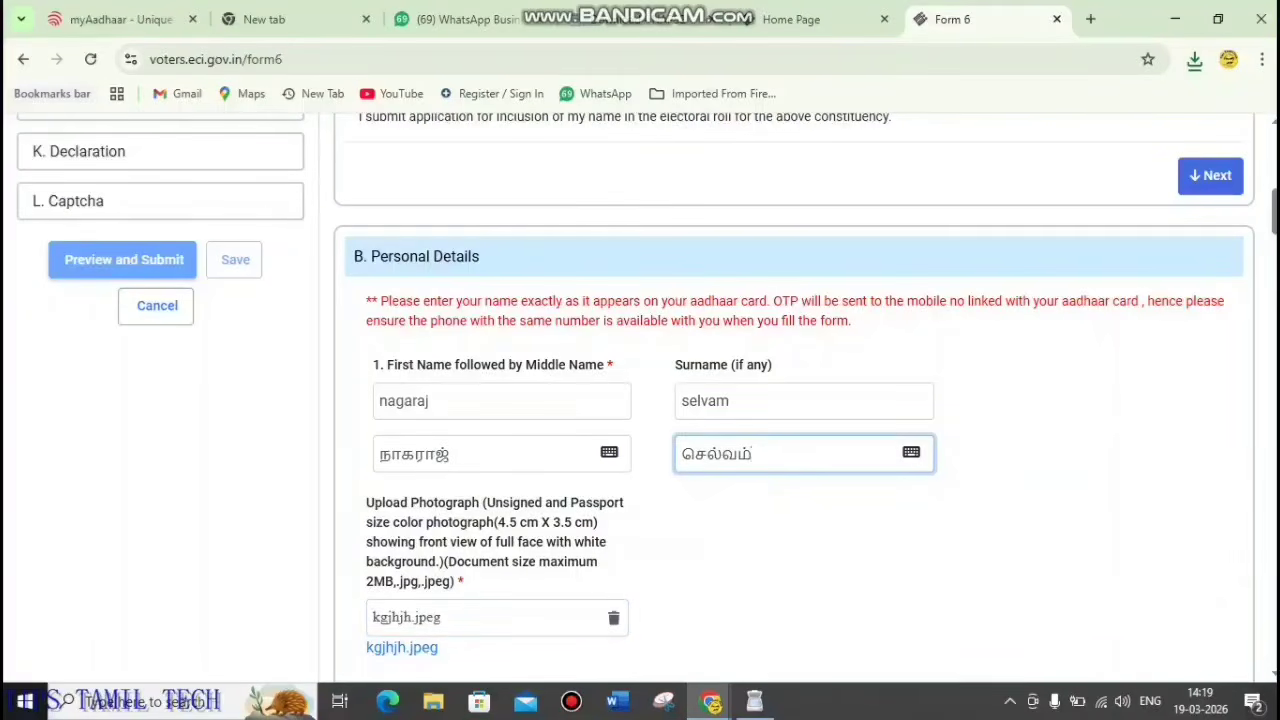
{"action": "scroll", "coordinate": [1230, 405], "scroll_direction": "down", "scroll_amount": 5}
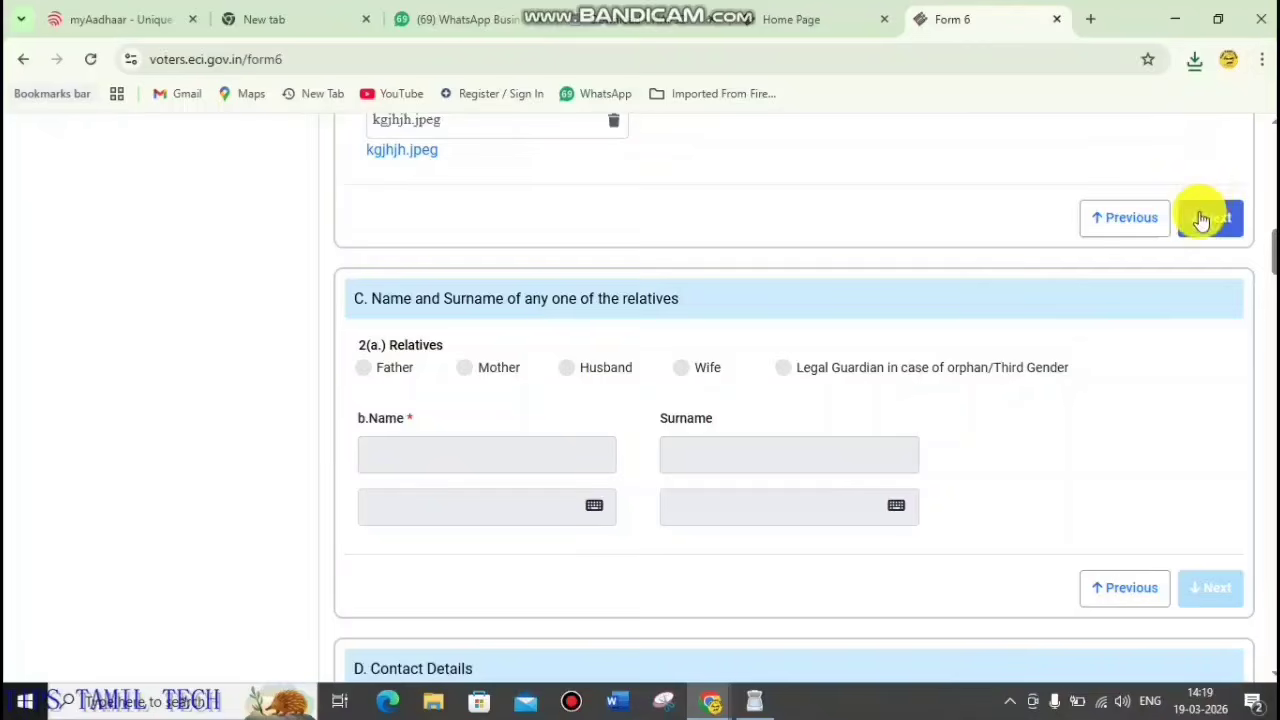
{"action": "left_click", "coordinate": [1203, 215]}
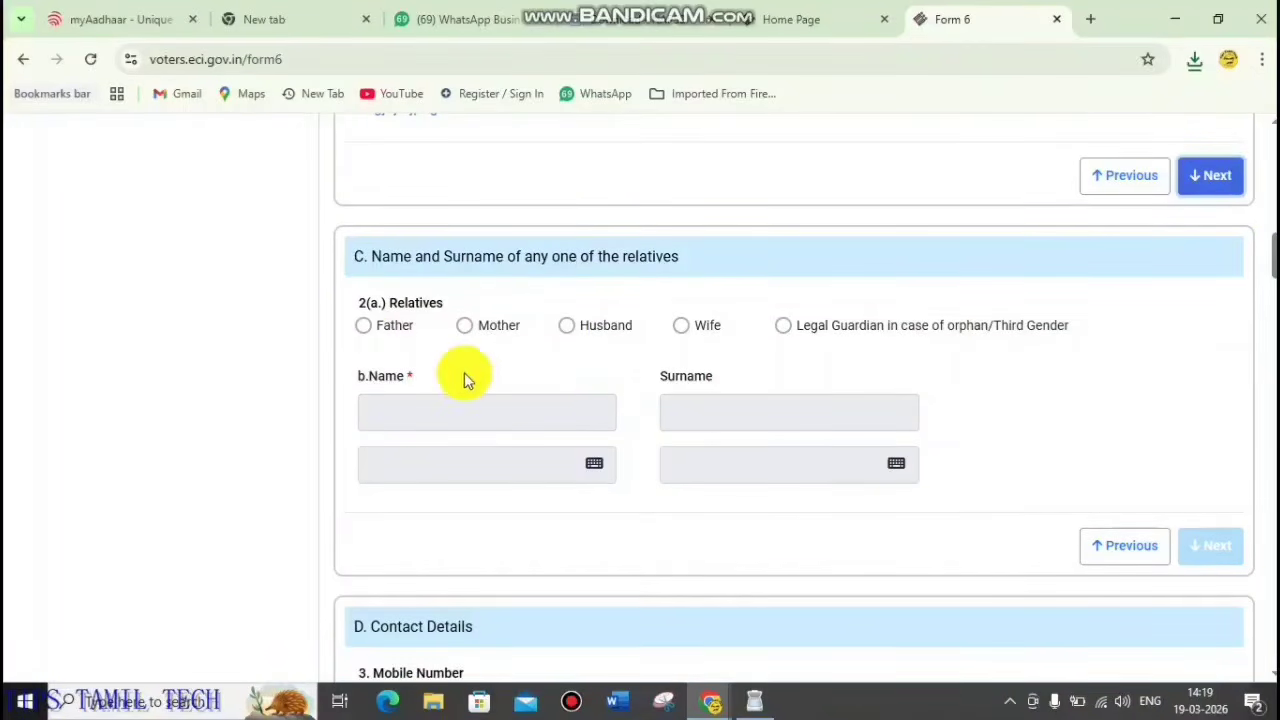
Step: Record Father as the relative, with his name in English and Tamil
{"action": "left_click", "coordinate": [360, 328]}
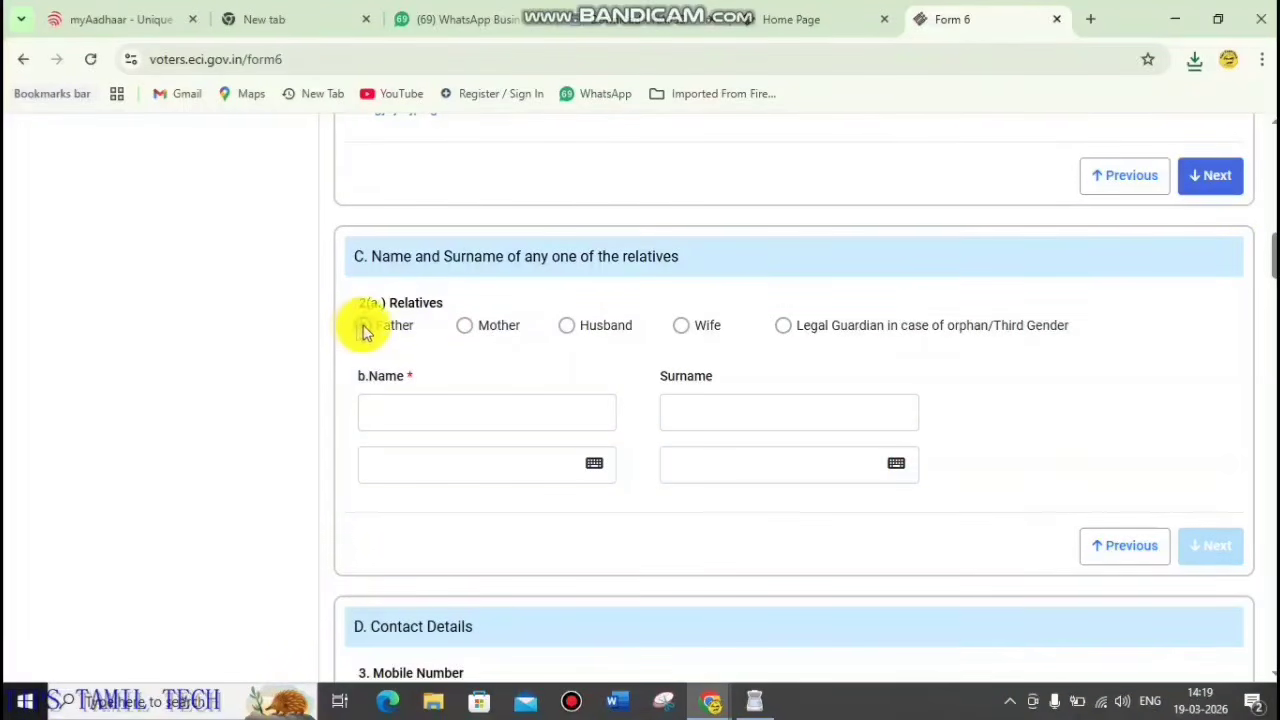
{"action": "left_click", "coordinate": [435, 410]}
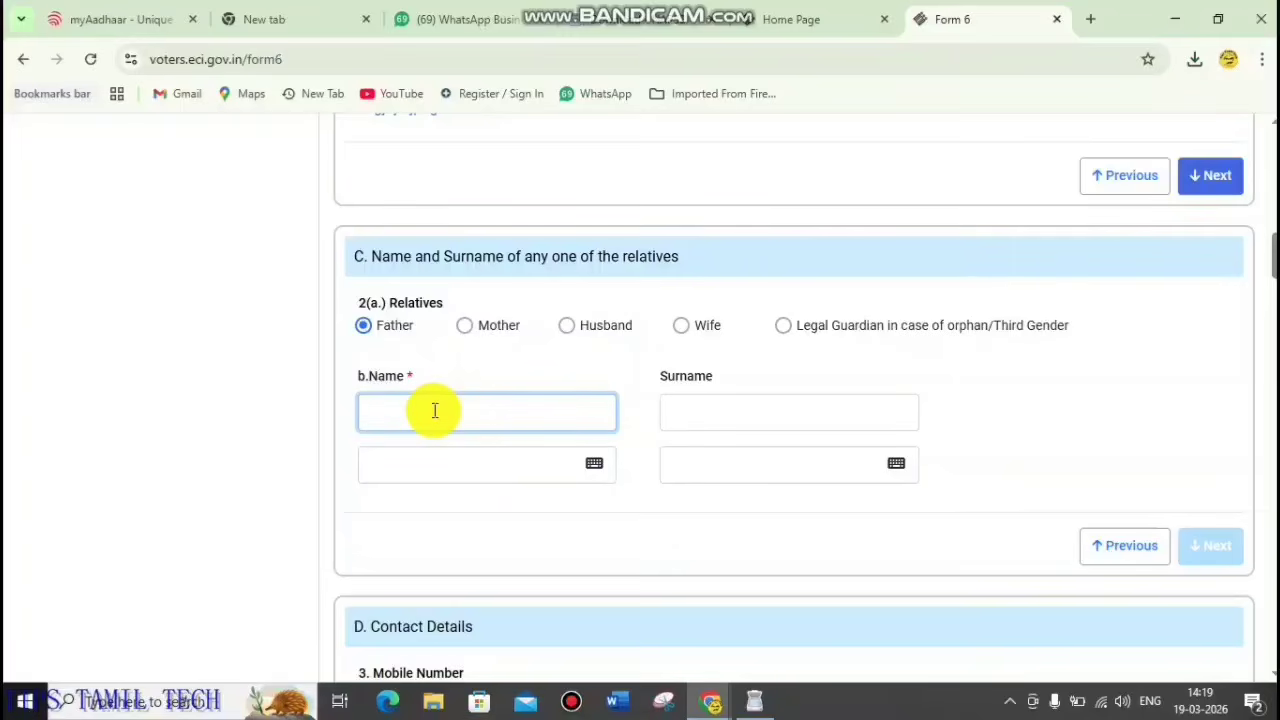
{"action": "type", "text": "selvam"}
{"action": "left_click", "coordinate": [500, 486]}
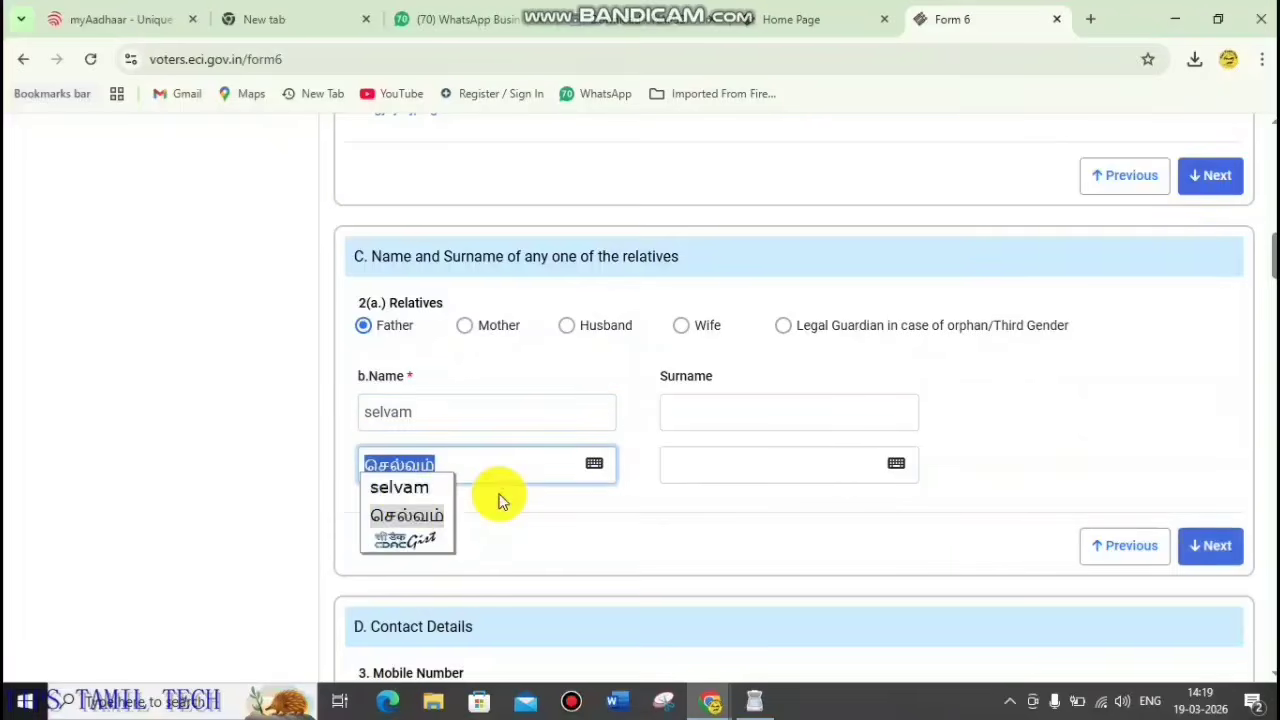
{"action": "left_click", "coordinate": [410, 522]}
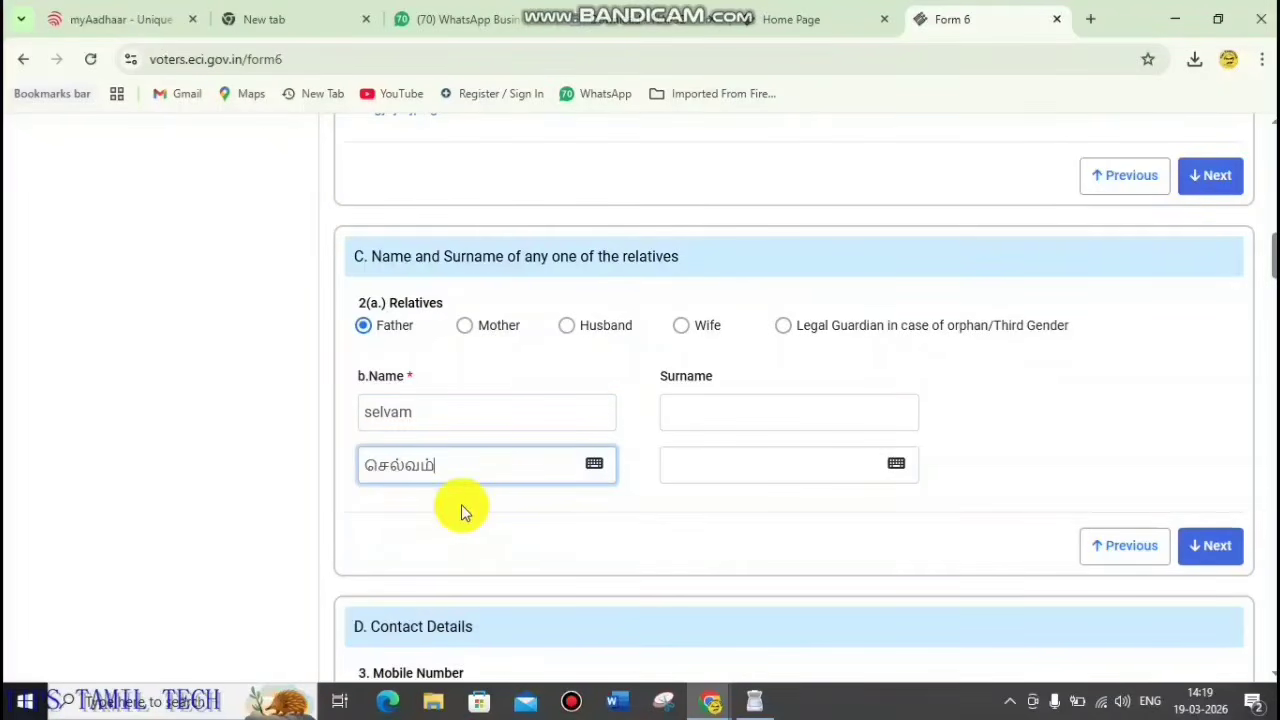
{"action": "left_click", "coordinate": [1205, 547]}
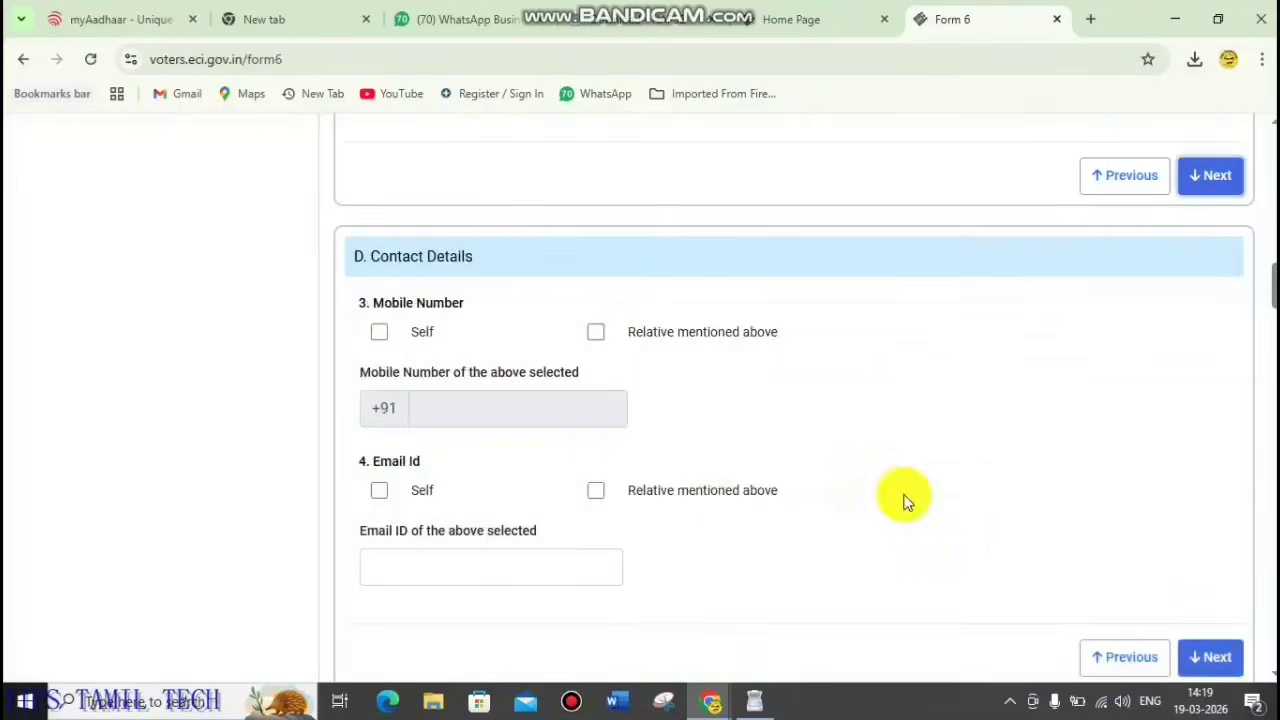
Step: Mark the mobile number as Self, enter the applicant's number, and continue
{"action": "left_click", "coordinate": [372, 333]}
{"action": "left_click", "coordinate": [500, 409]}
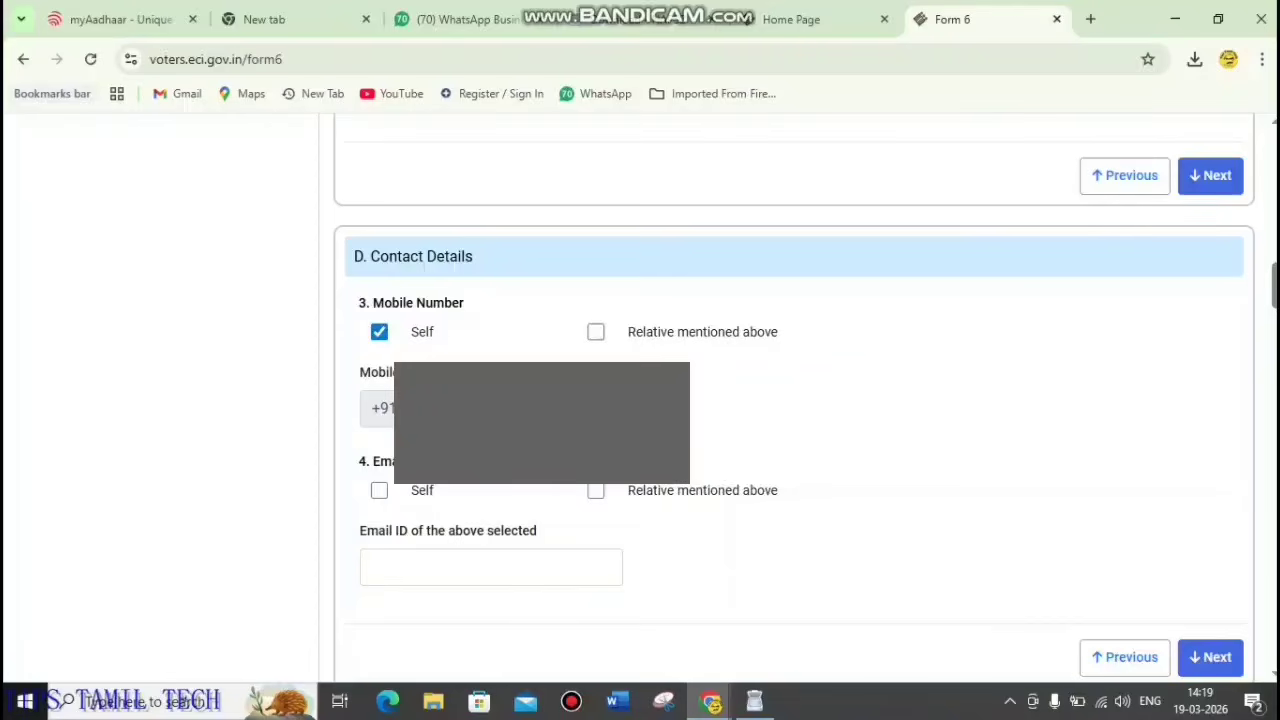
{"action": "left_click", "coordinate": [1218, 654]}
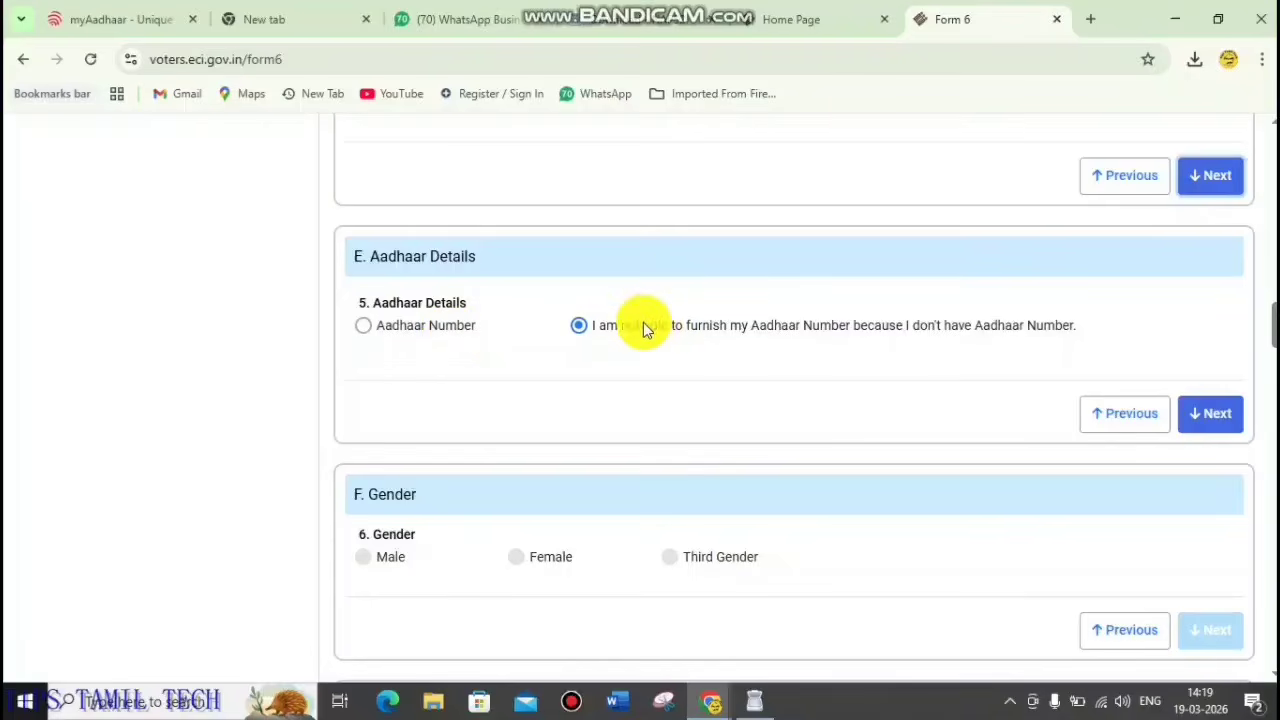
Step: Choose the Aadhaar Number option, enter the 12-digit Aadhaar number, and proceed to Gender
{"action": "left_click", "coordinate": [363, 330]}
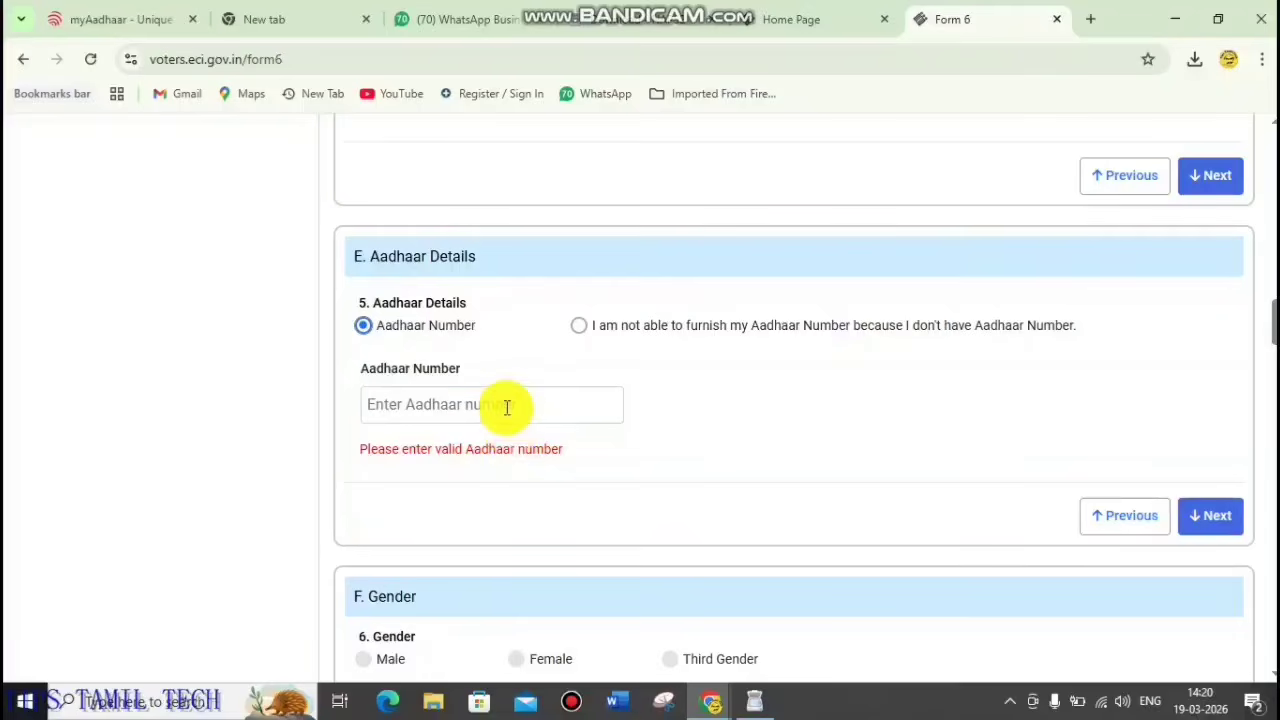
{"action": "left_click", "coordinate": [507, 407]}
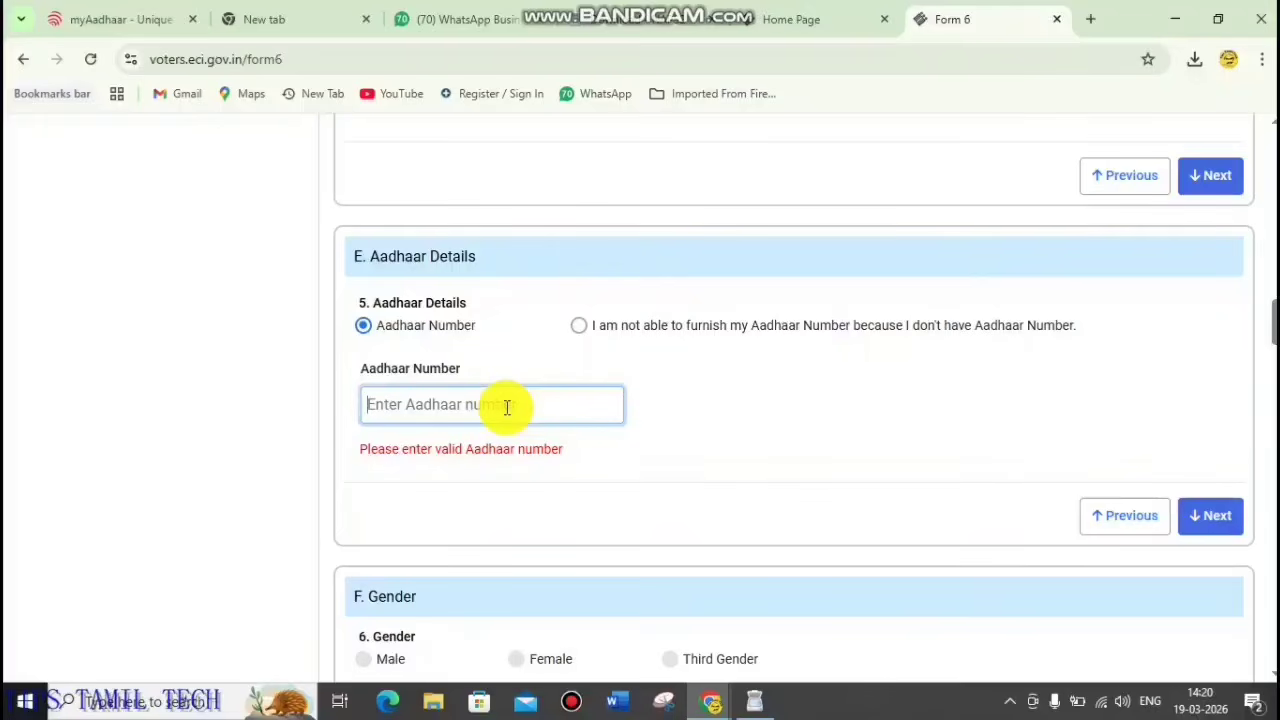
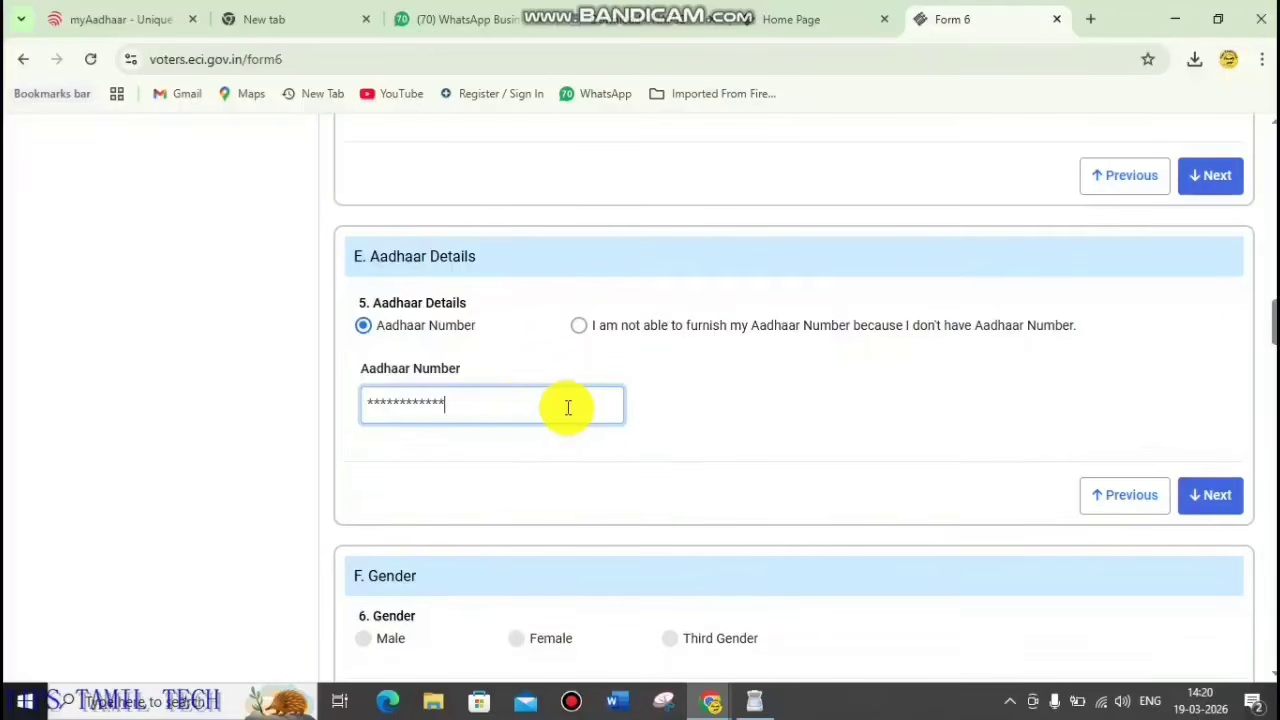
{"action": "left_click", "coordinate": [1193, 500]}
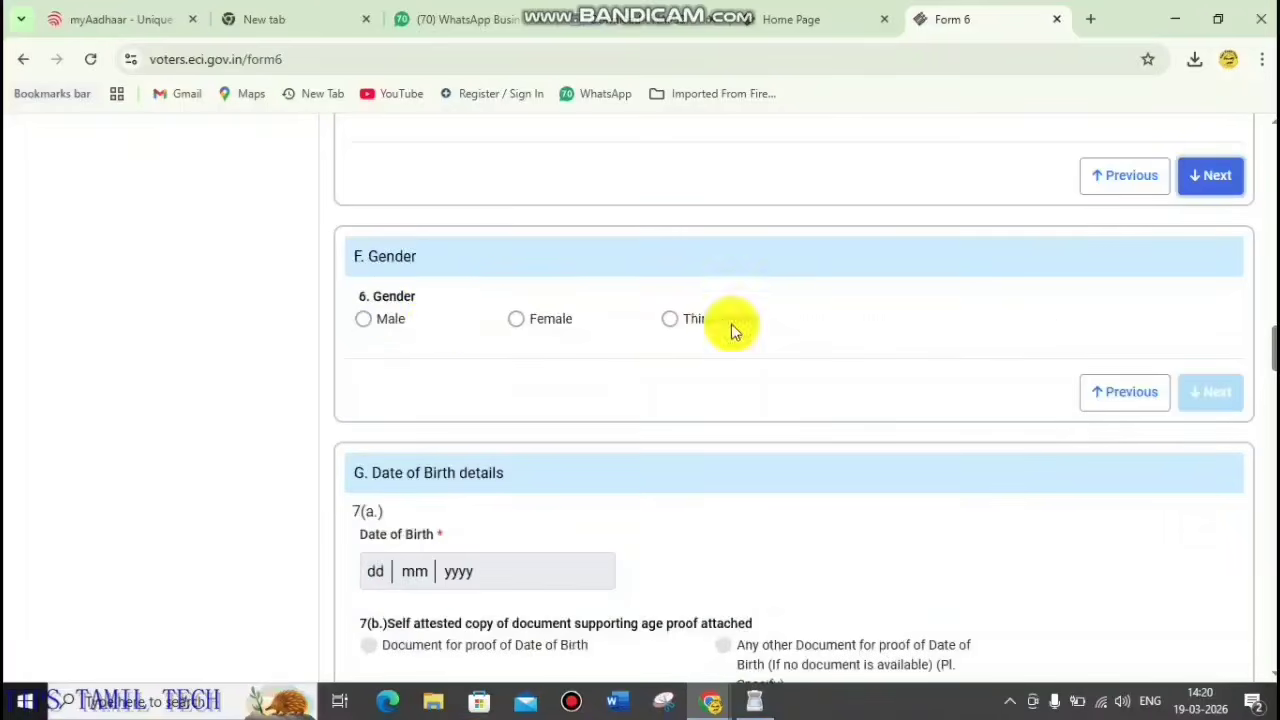
Step: Set gender to Male, type the applicant's date of birth, and choose document proof of birth
{"action": "left_click", "coordinate": [363, 320]}
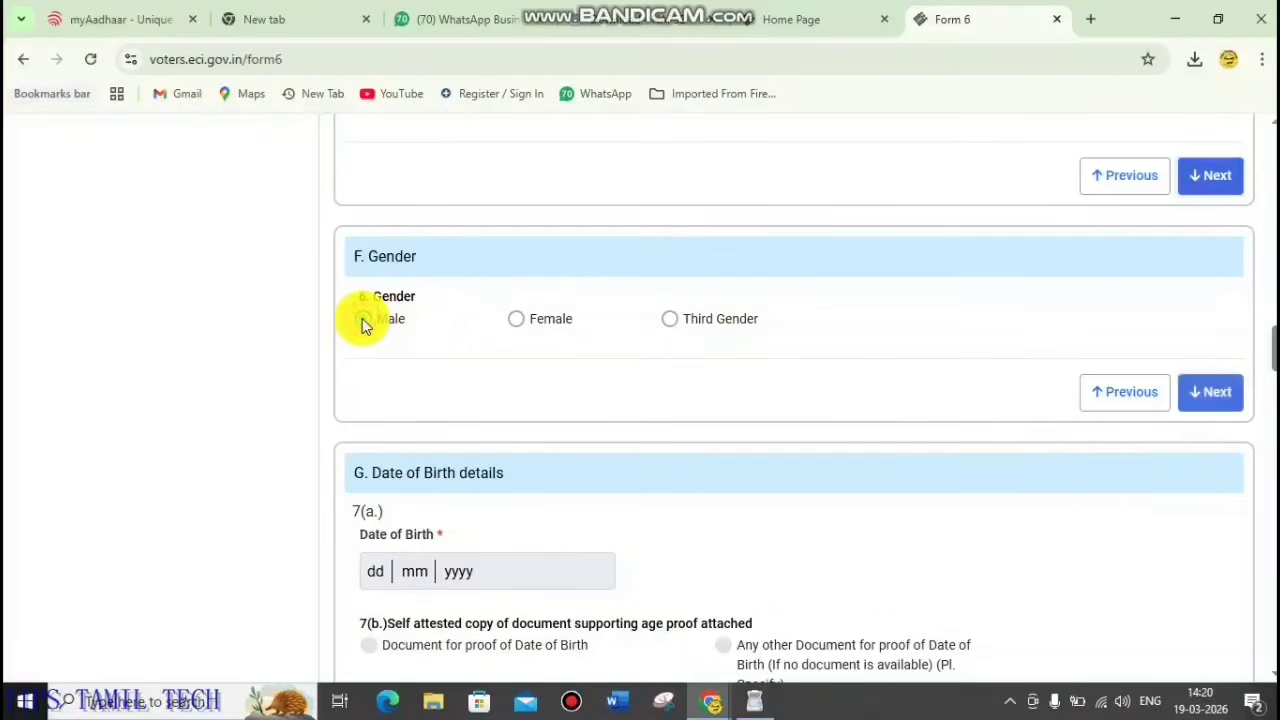
{"action": "left_click", "coordinate": [1213, 395]}
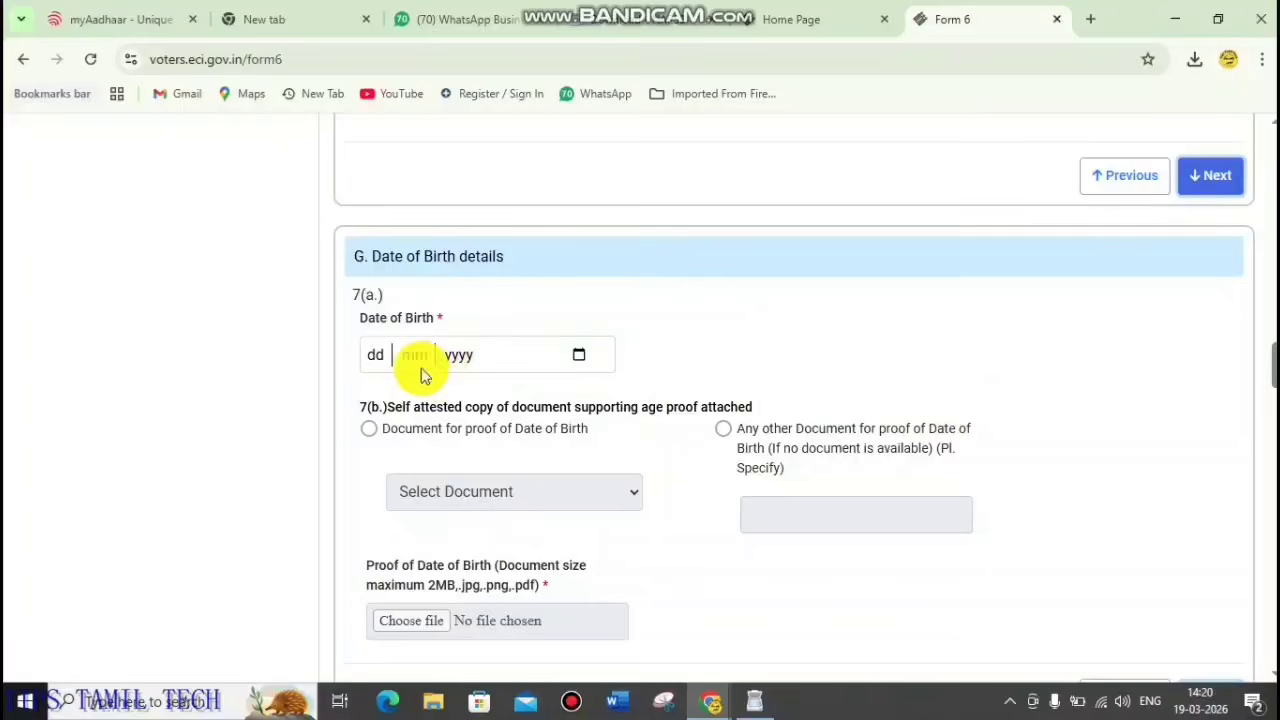
{"action": "left_click", "coordinate": [378, 353]}
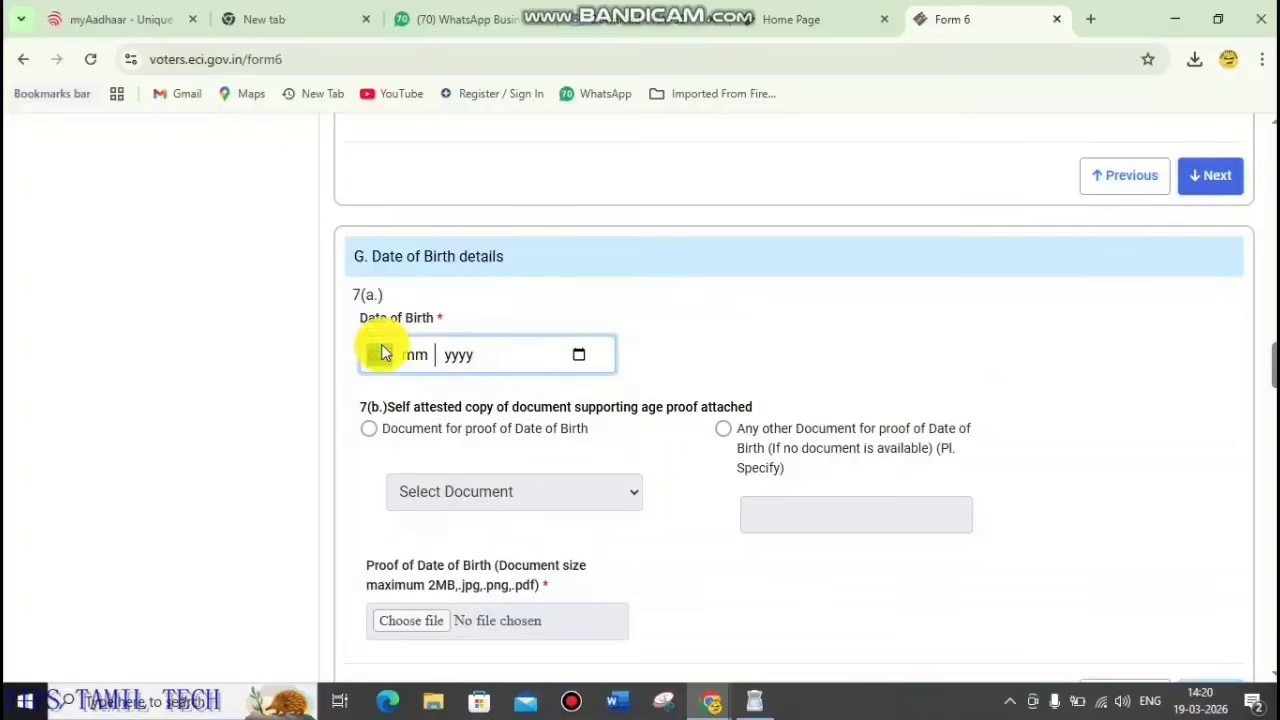
{"action": "left_click", "coordinate": [579, 354]}
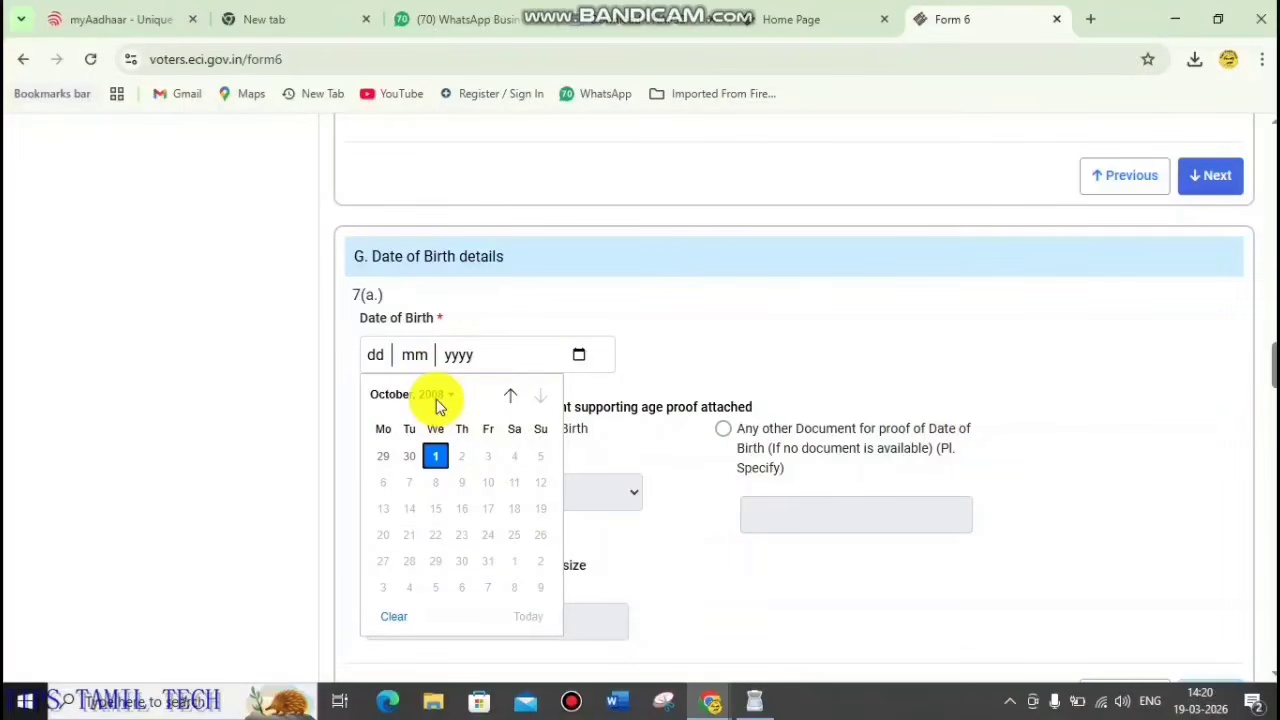
{"action": "left_click", "coordinate": [389, 364]}
{"action": "left_click", "coordinate": [380, 365]}
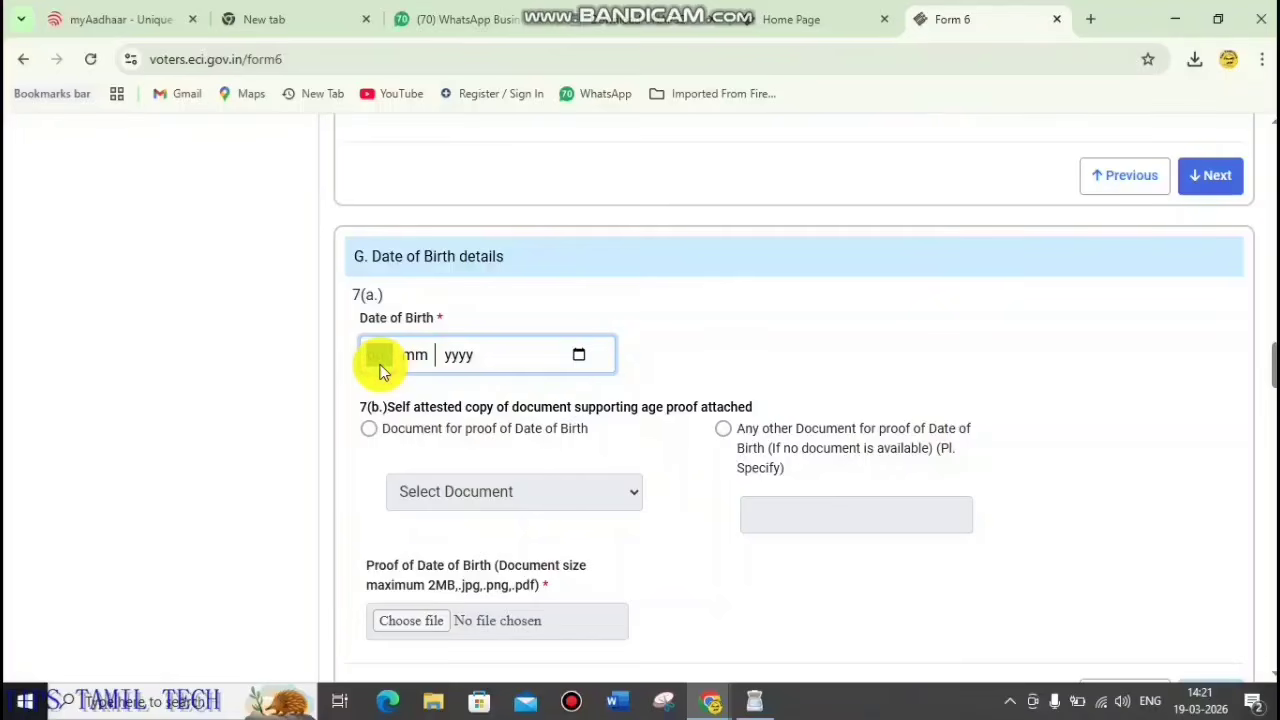
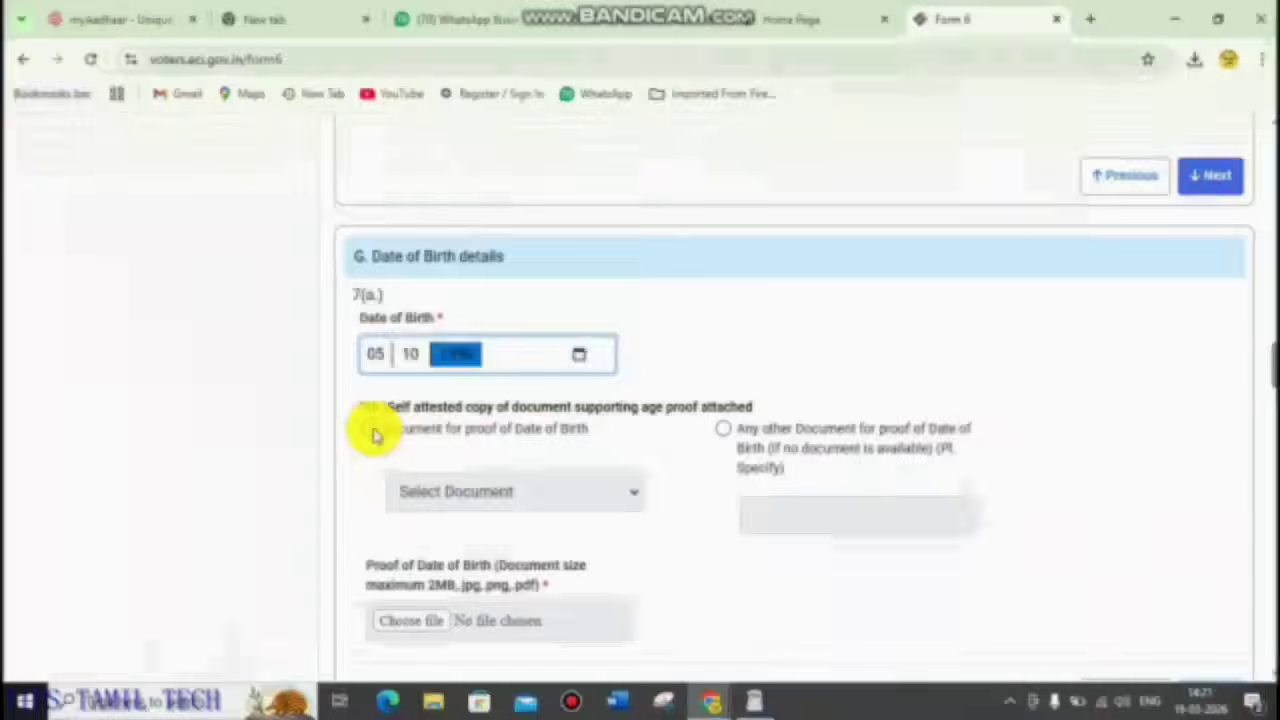
{"action": "left_click", "coordinate": [371, 429]}
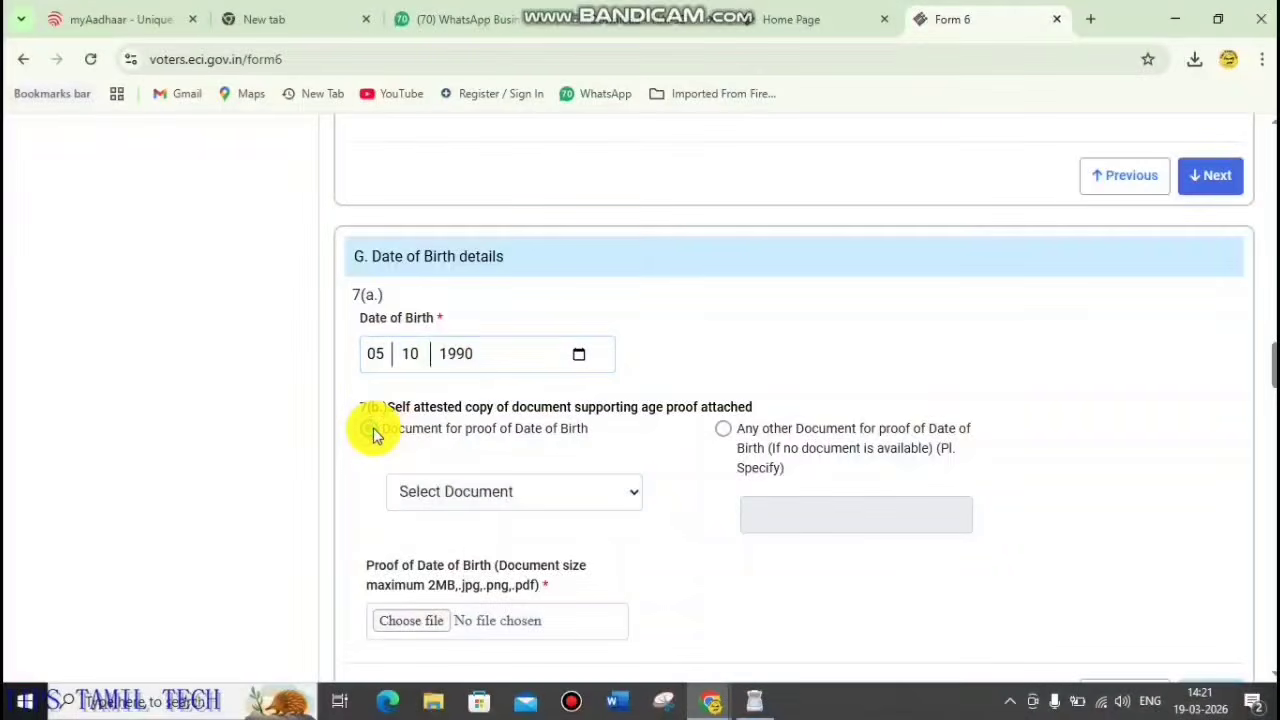
Step: Attach gsdgsd.pdf as an Aadhaar Card birth-date proof and move on to Present Address
{"action": "left_click", "coordinate": [543, 491]}
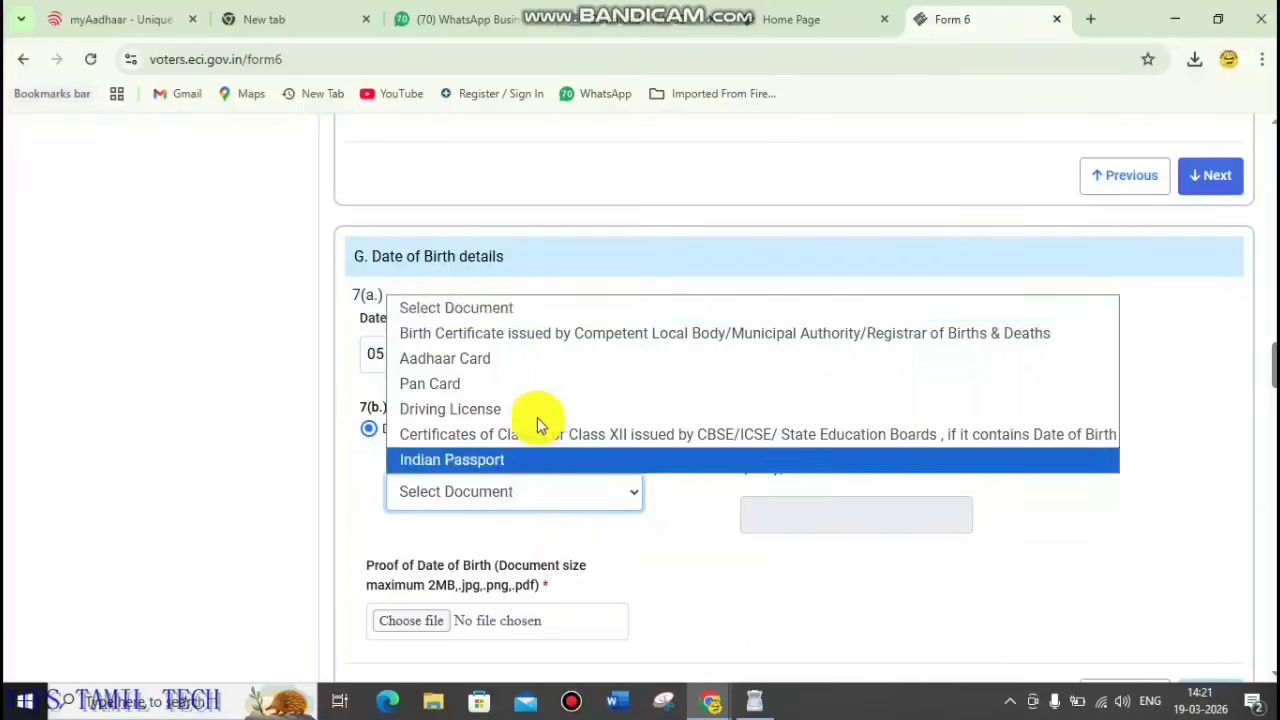
{"action": "left_click", "coordinate": [556, 364]}
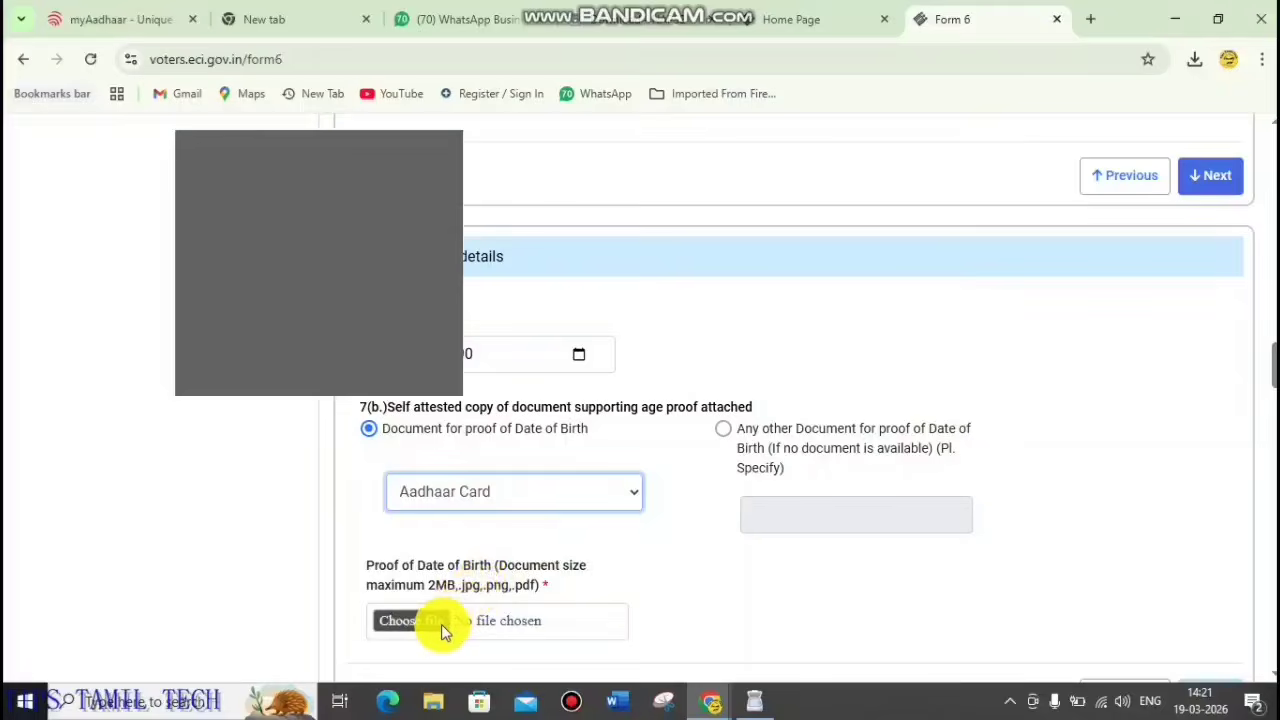
{"action": "left_click", "coordinate": [436, 620]}
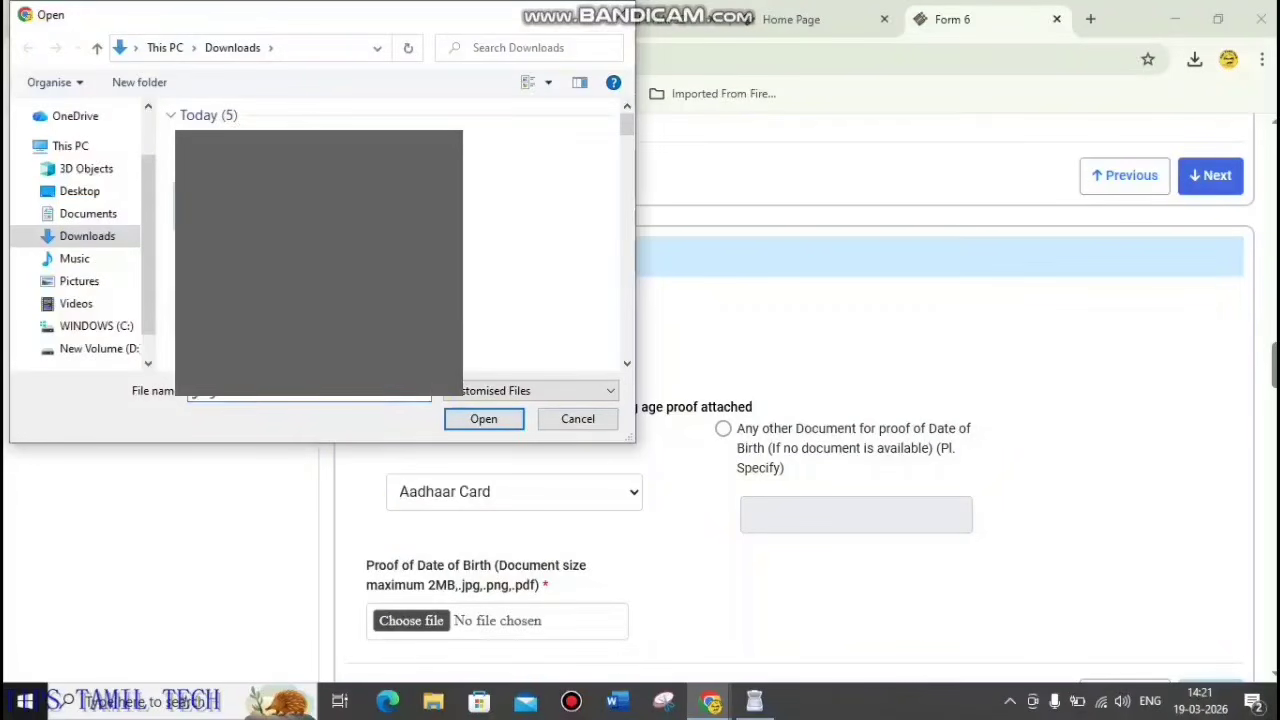
{"action": "left_click", "coordinate": [471, 428]}
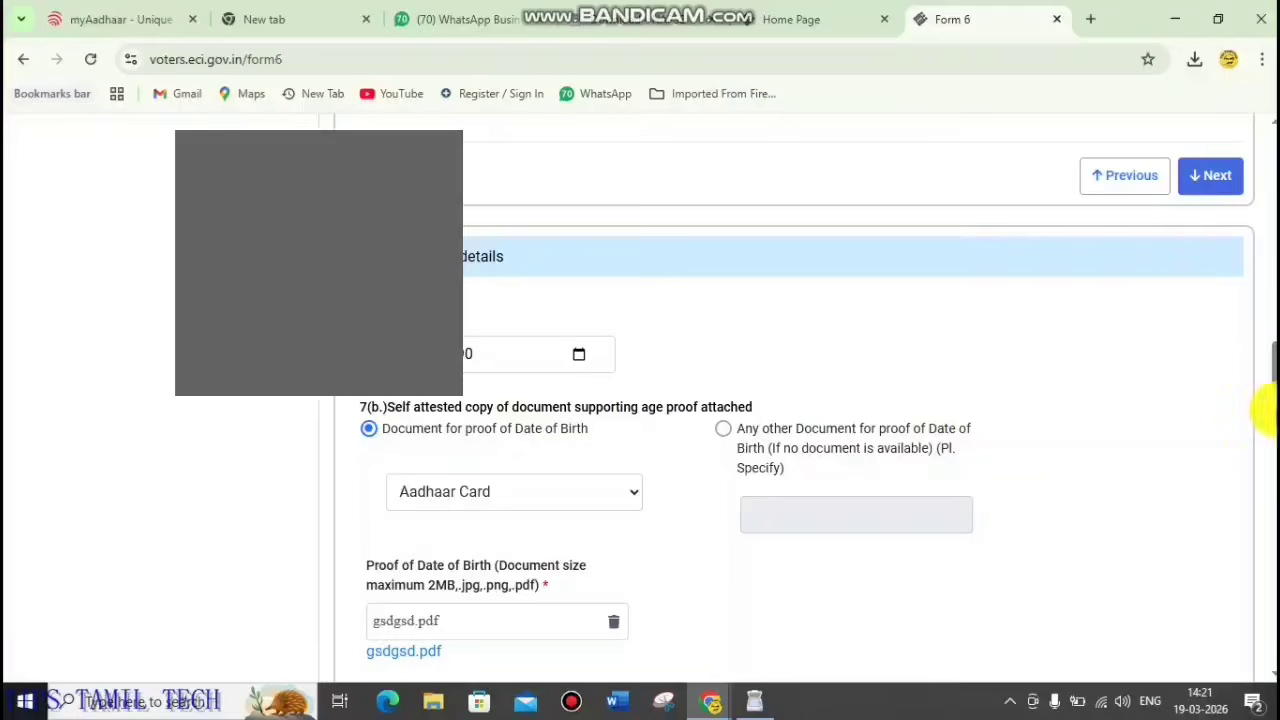
{"action": "left_click", "coordinate": [1266, 409]}
Step: Enter the present address's house number and street, removing a stray letter from the street
{"action": "left_click", "coordinate": [1199, 231]}
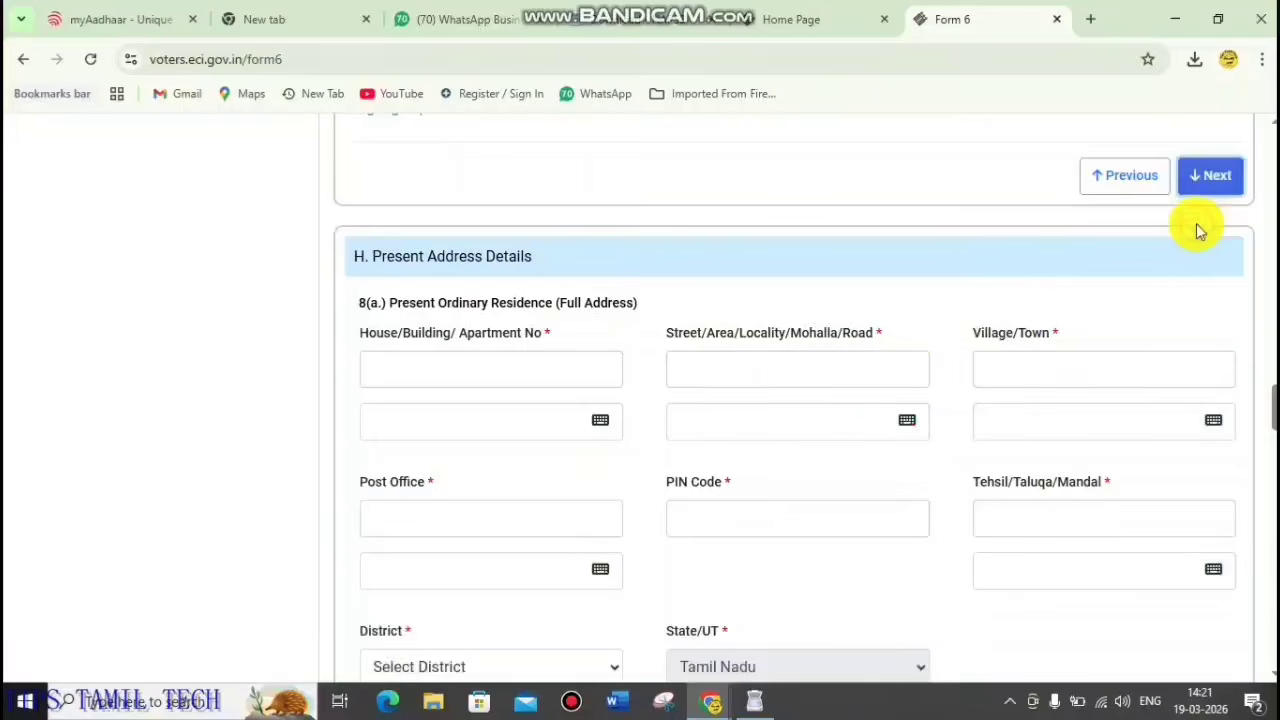
{"action": "left_click", "coordinate": [575, 387]}
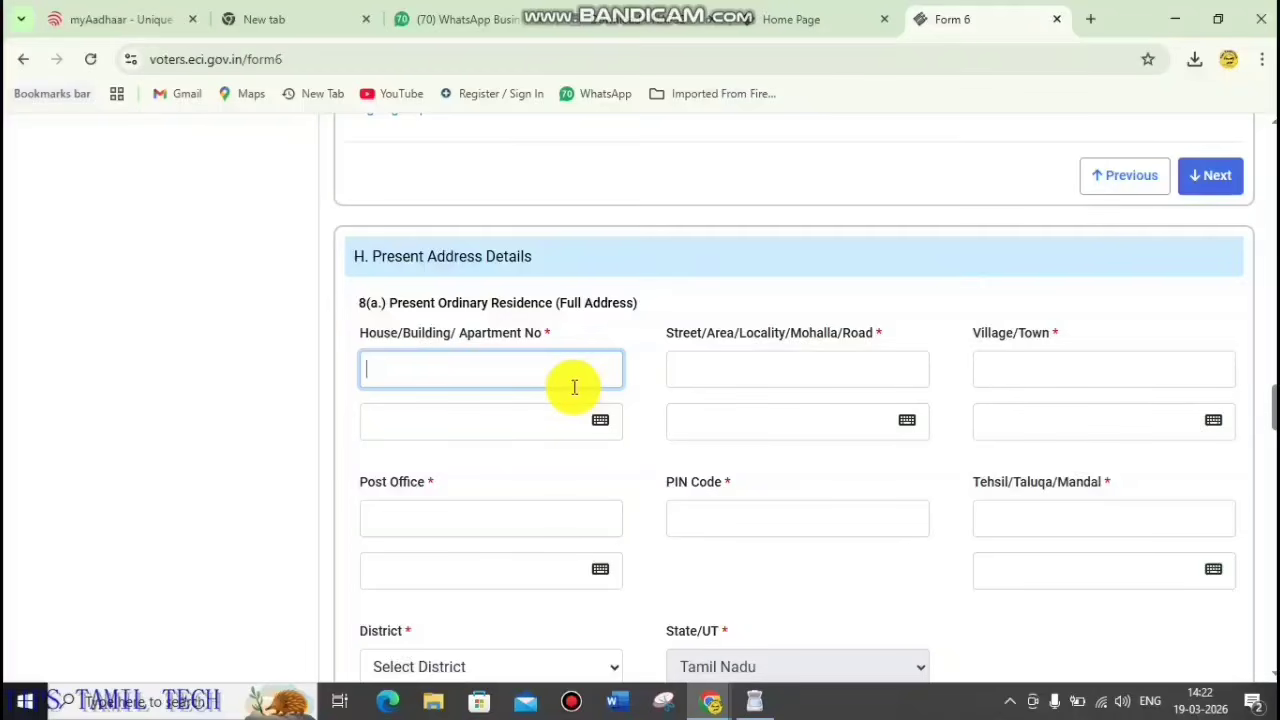
{"action": "left_click", "coordinate": [740, 371]}
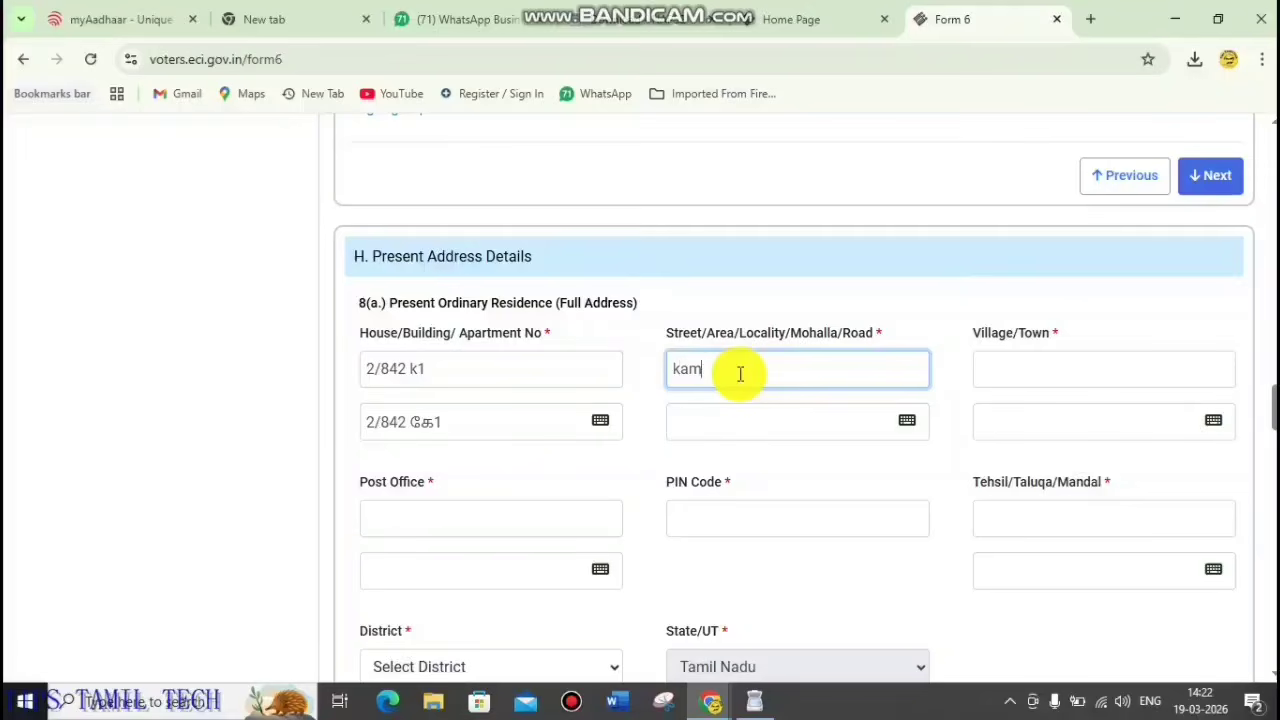
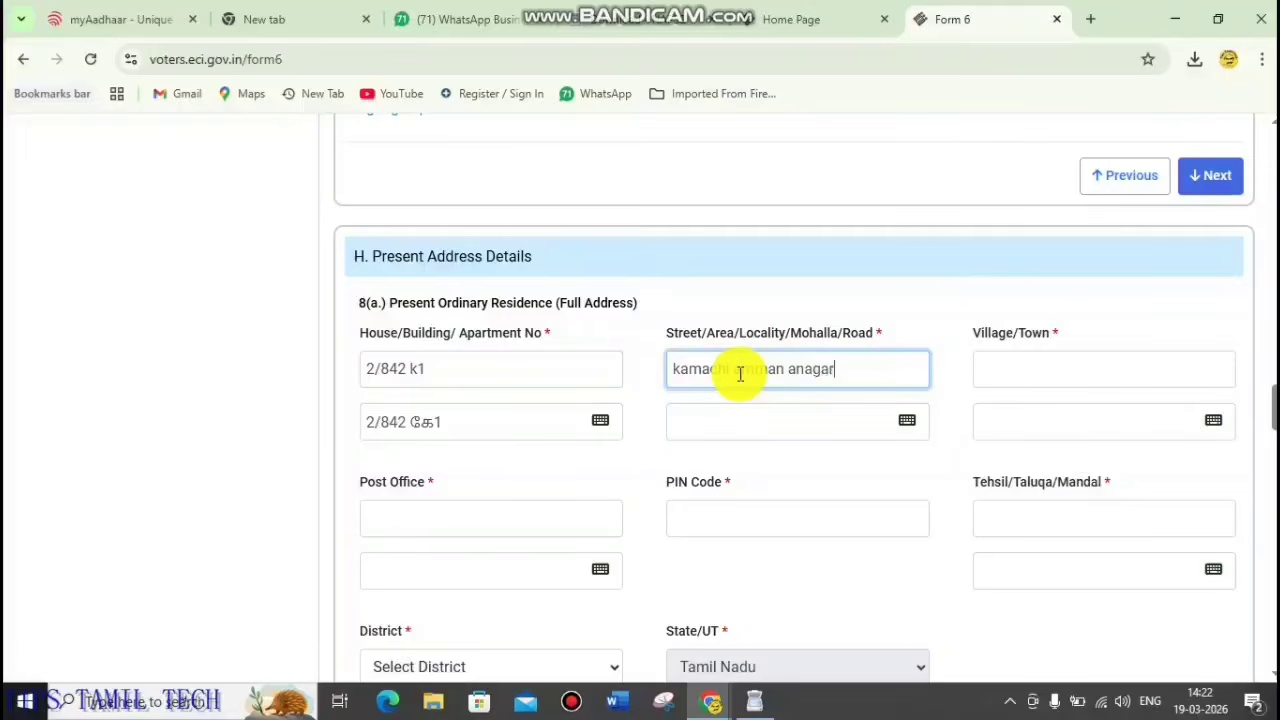
{"action": "left_click", "coordinate": [794, 369]}
{"action": "key", "text": "BackSpace"}
Step: Correct the misspelled characters in the Tamil version of the street name
{"action": "left_click", "coordinate": [744, 420]}
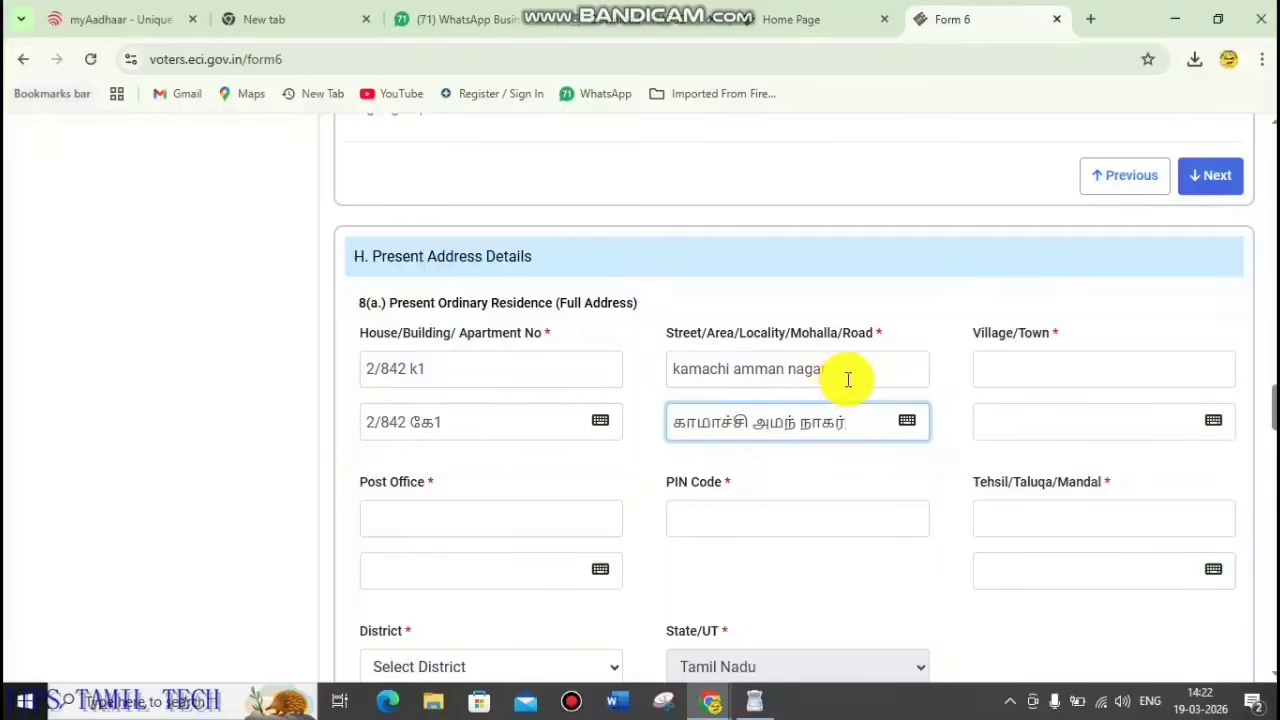
{"action": "left_click", "coordinate": [803, 423]}
{"action": "key", "text": "BackSpace"}
{"action": "key", "text": "BackSpace"}
{"action": "type", "text": "ர்"}
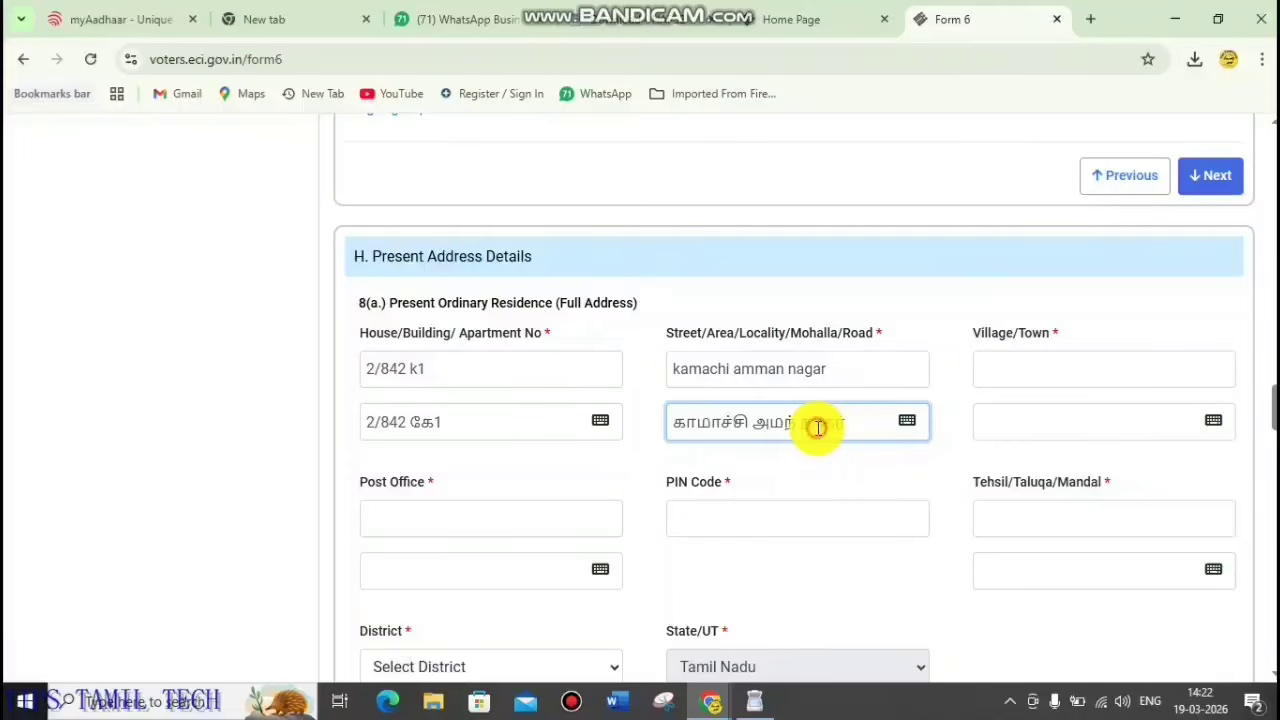
{"action": "left_click", "coordinate": [816, 425]}
{"action": "key", "text": "BackSpace"}
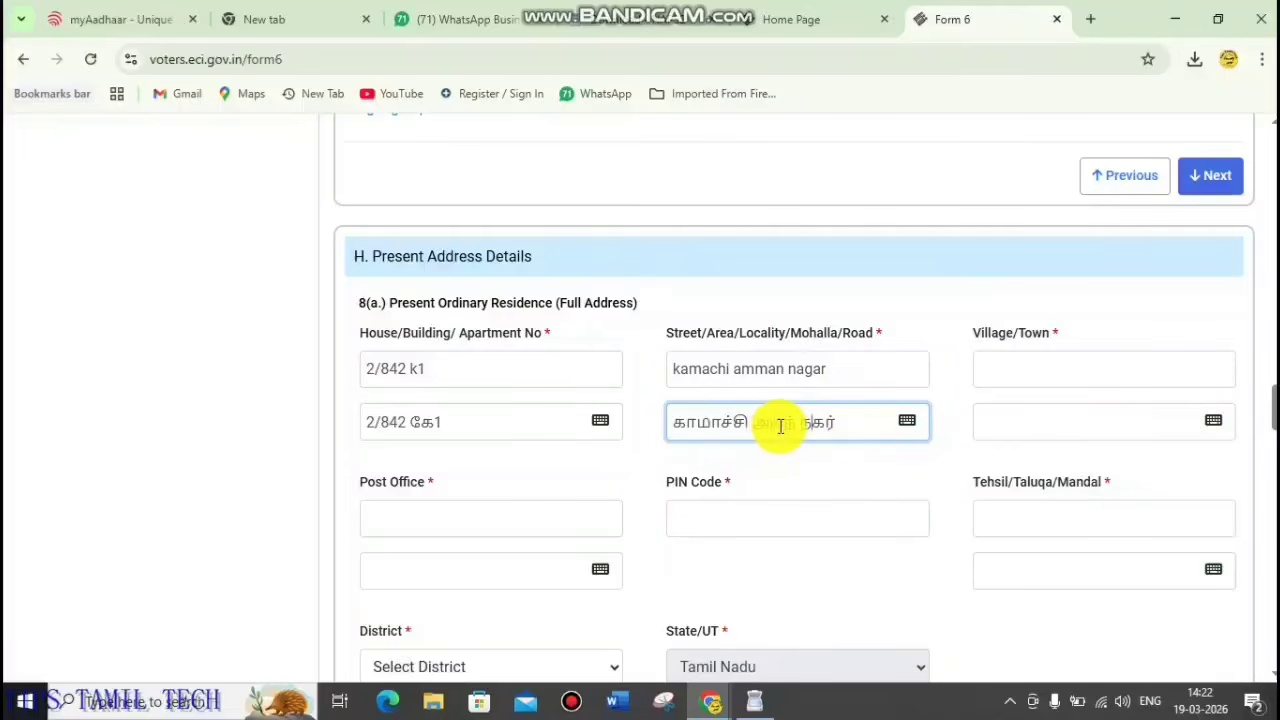
{"action": "left_click", "coordinate": [790, 426]}
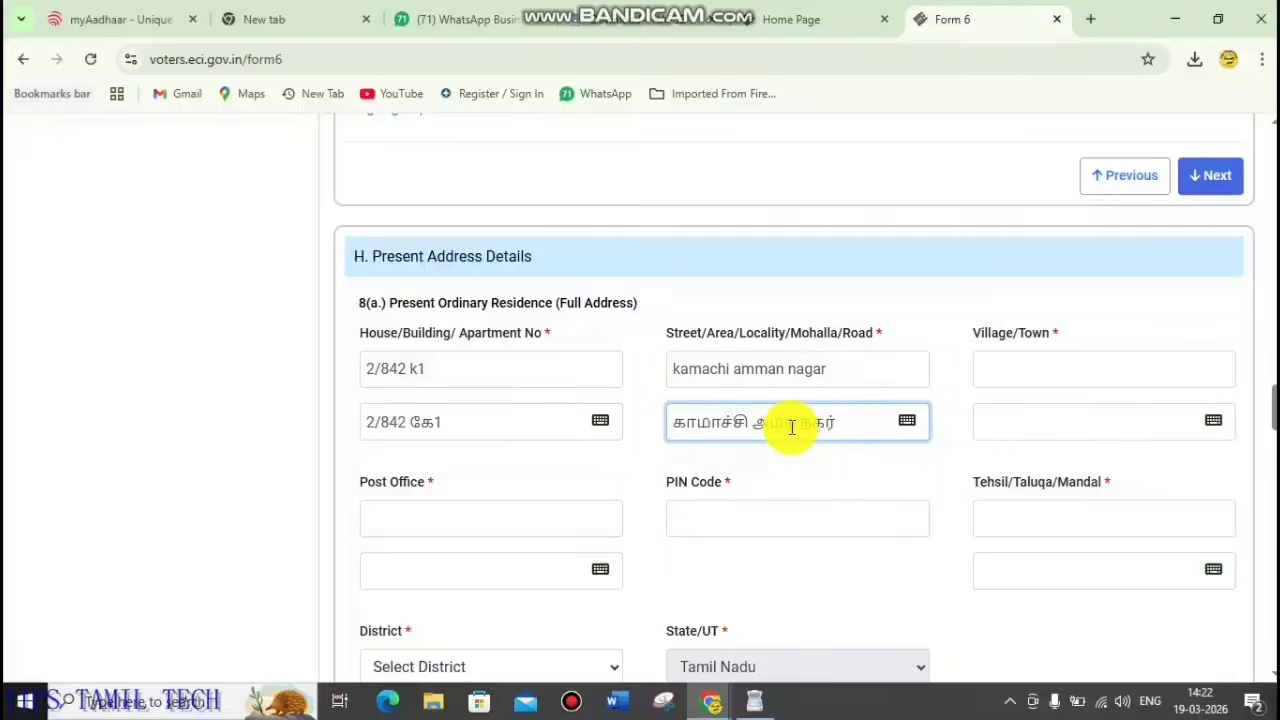
Step: Finish fixing the Tamil street word using the Enhanced Inscript on-screen Tamil keyboard
{"action": "left_click", "coordinate": [907, 421]}
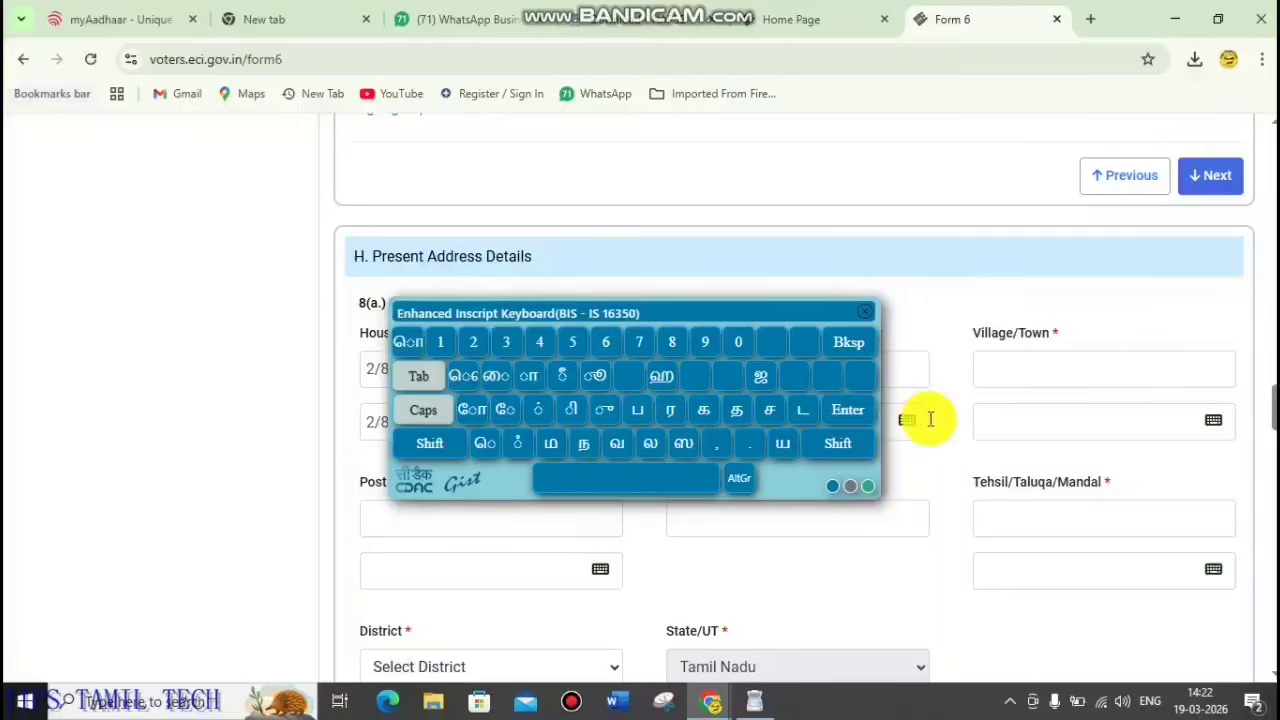
{"action": "left_click_drag", "start_coordinate": [1272, 408], "coordinate": [1274, 447]}
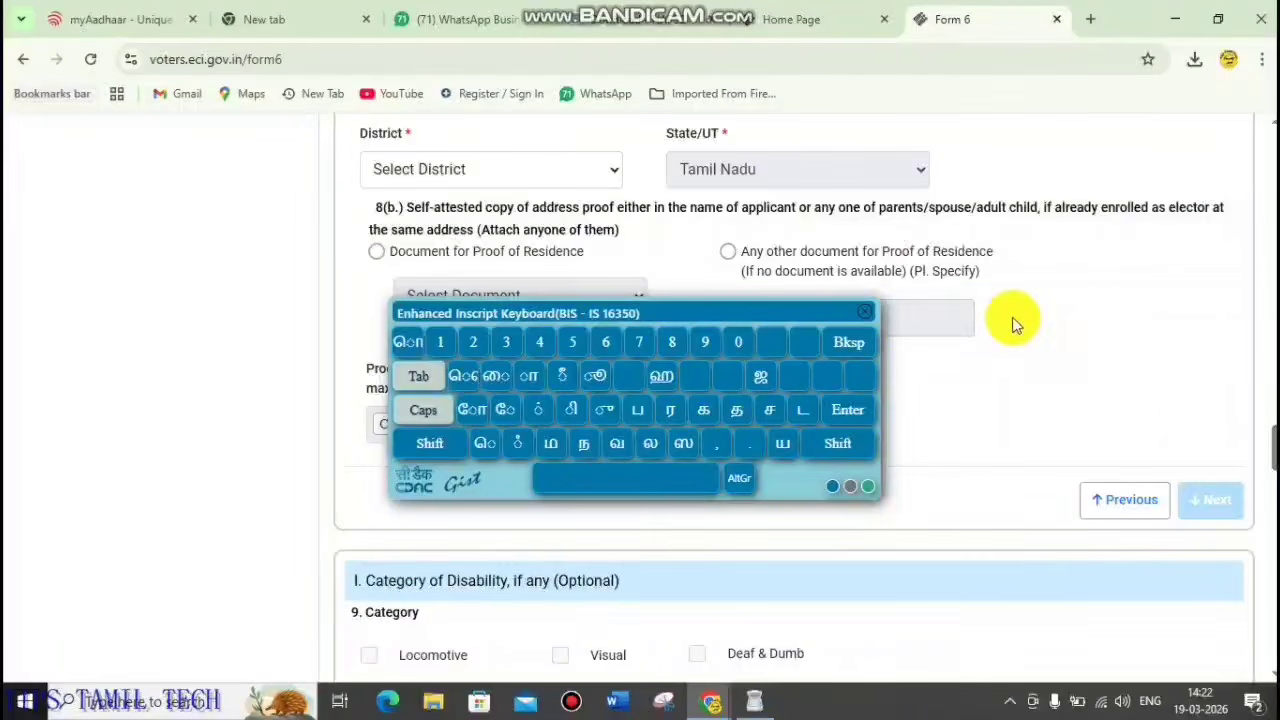
{"action": "left_click", "coordinate": [1258, 288]}
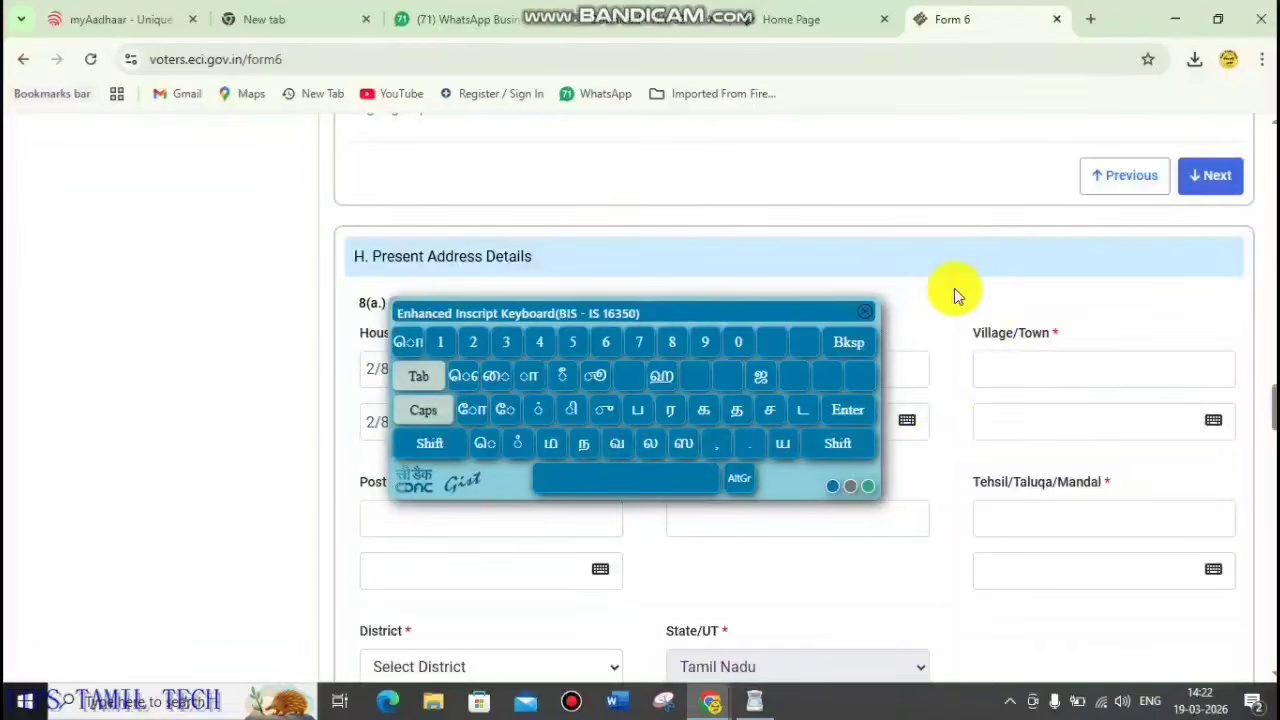
{"action": "left_click_drag", "start_coordinate": [771, 320], "coordinate": [819, 501]}
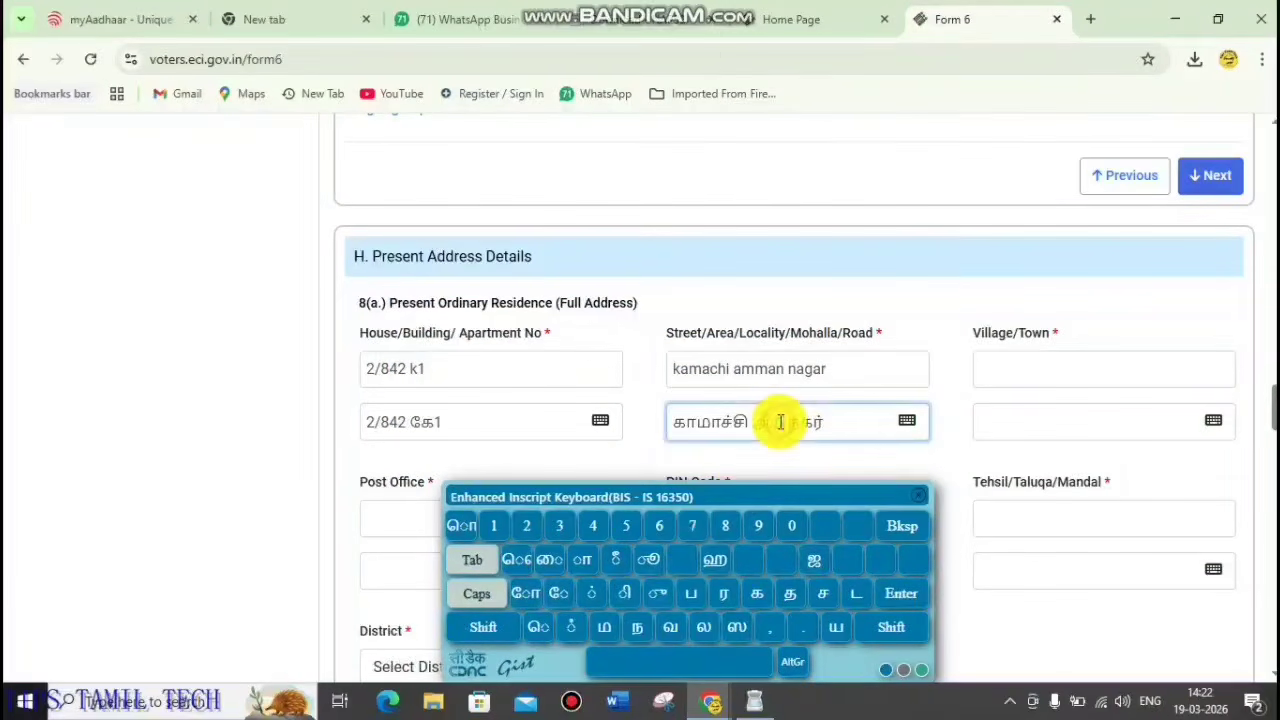
{"action": "left_click", "coordinate": [781, 421]}
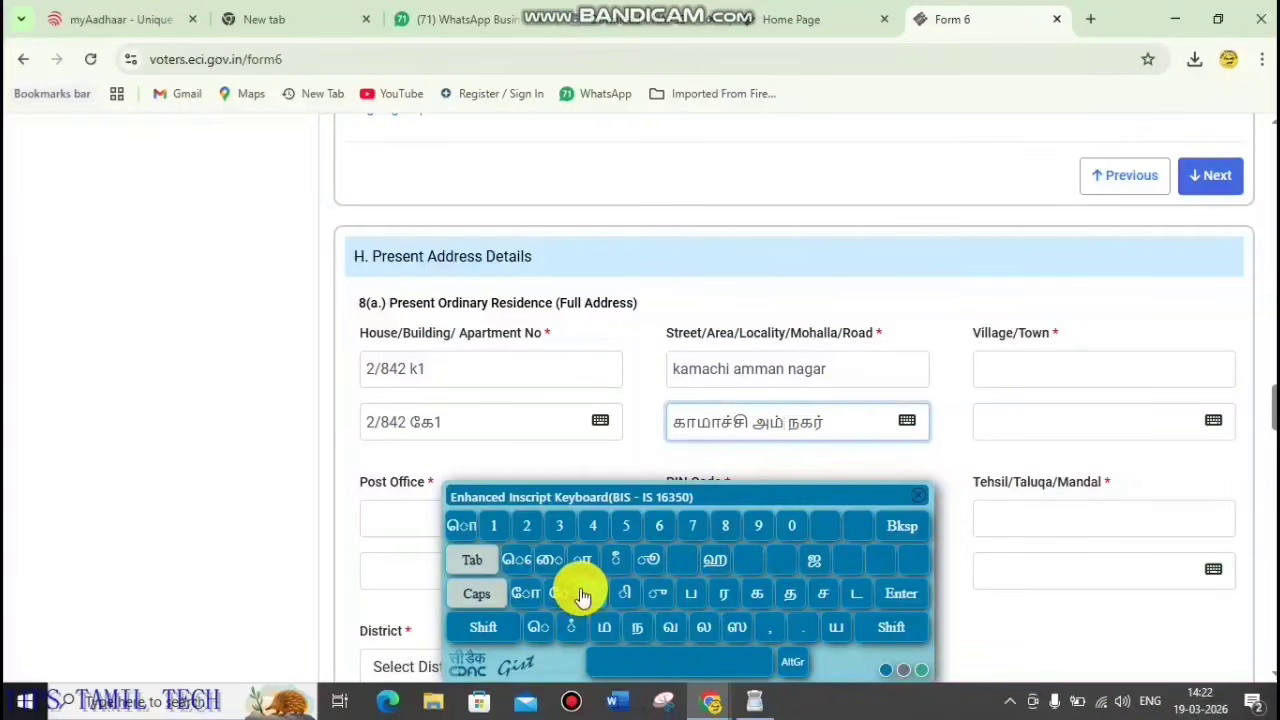
{"action": "left_click", "coordinate": [601, 628]}
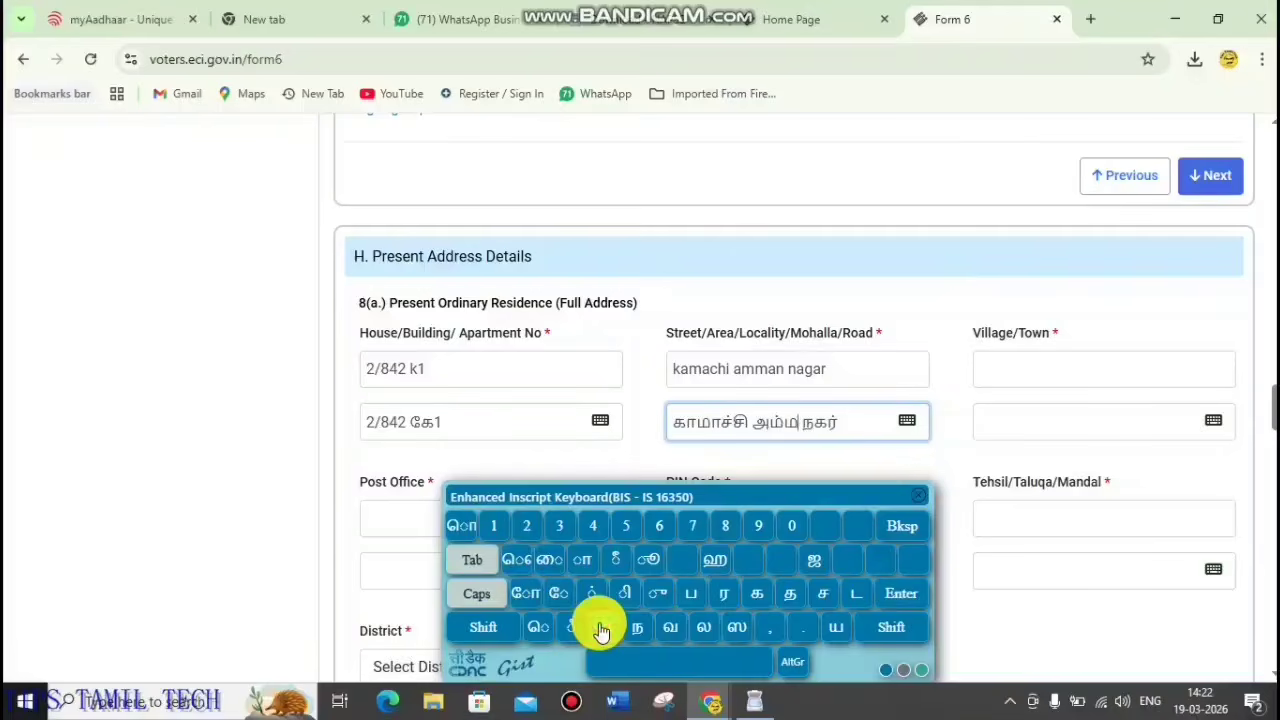
{"action": "left_click", "coordinate": [483, 627]}
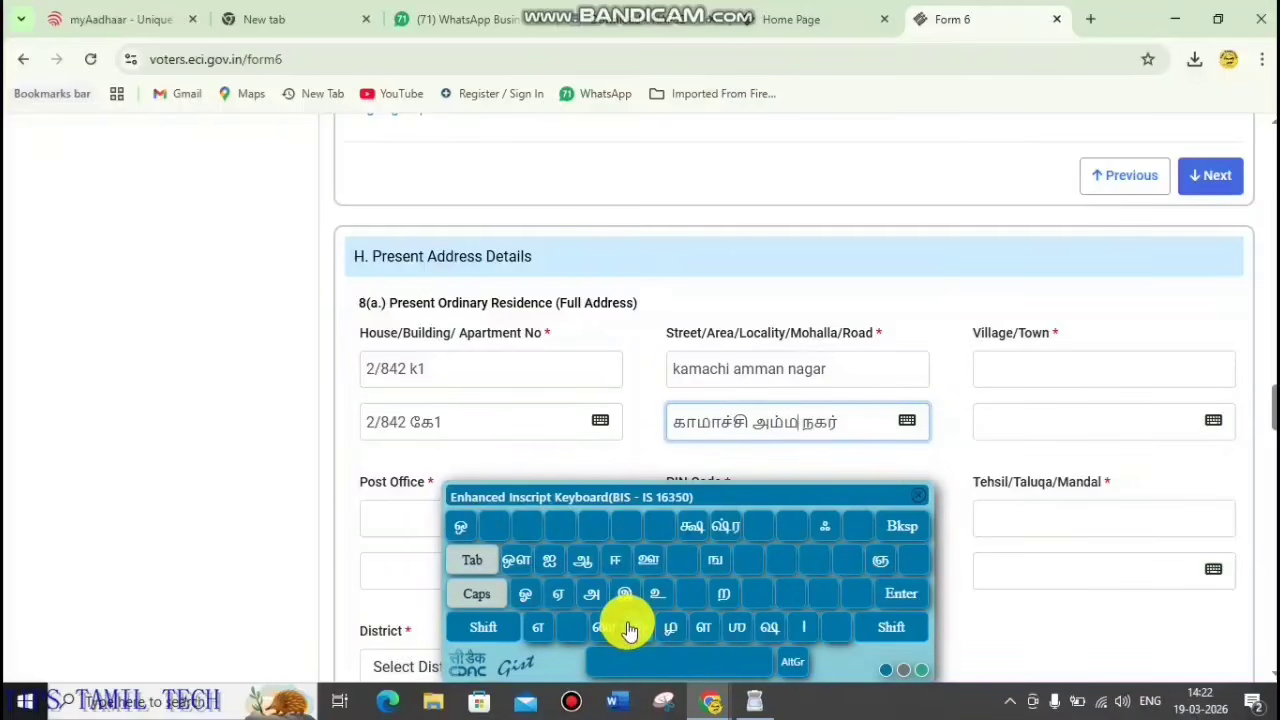
{"action": "left_click", "coordinate": [628, 630]}
{"action": "left_click", "coordinate": [490, 628]}
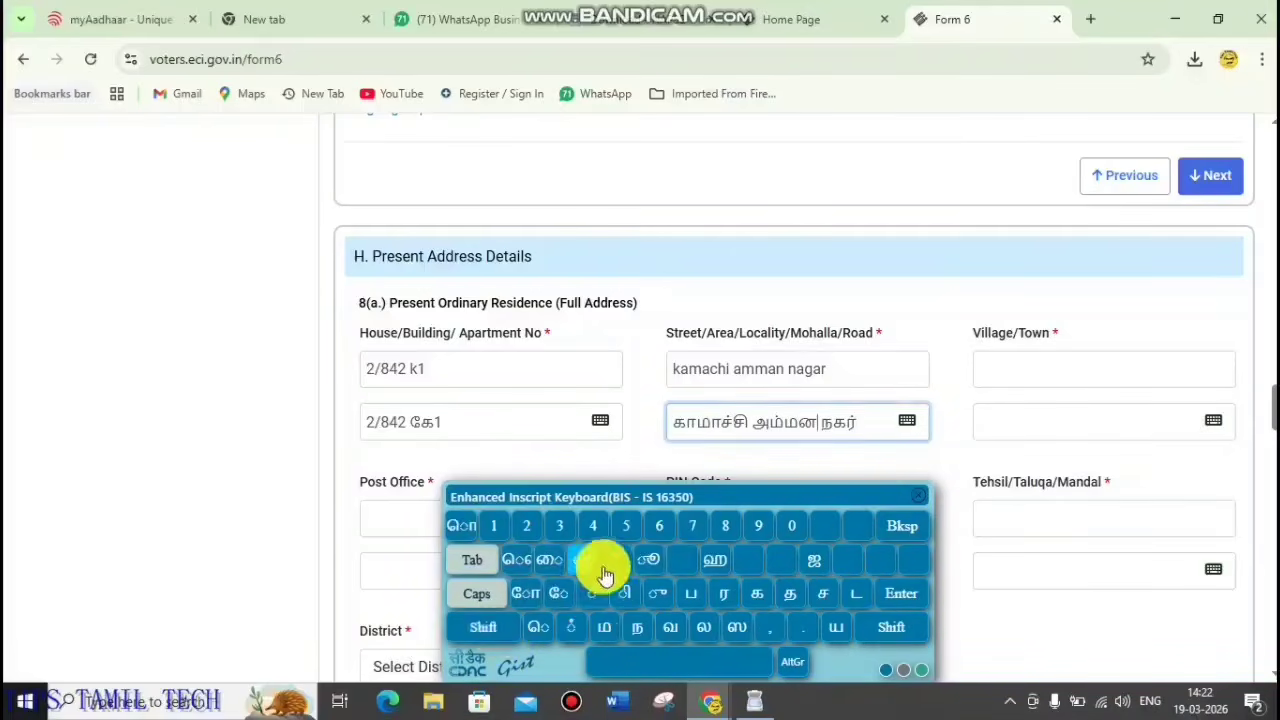
{"action": "left_click", "coordinate": [592, 598]}
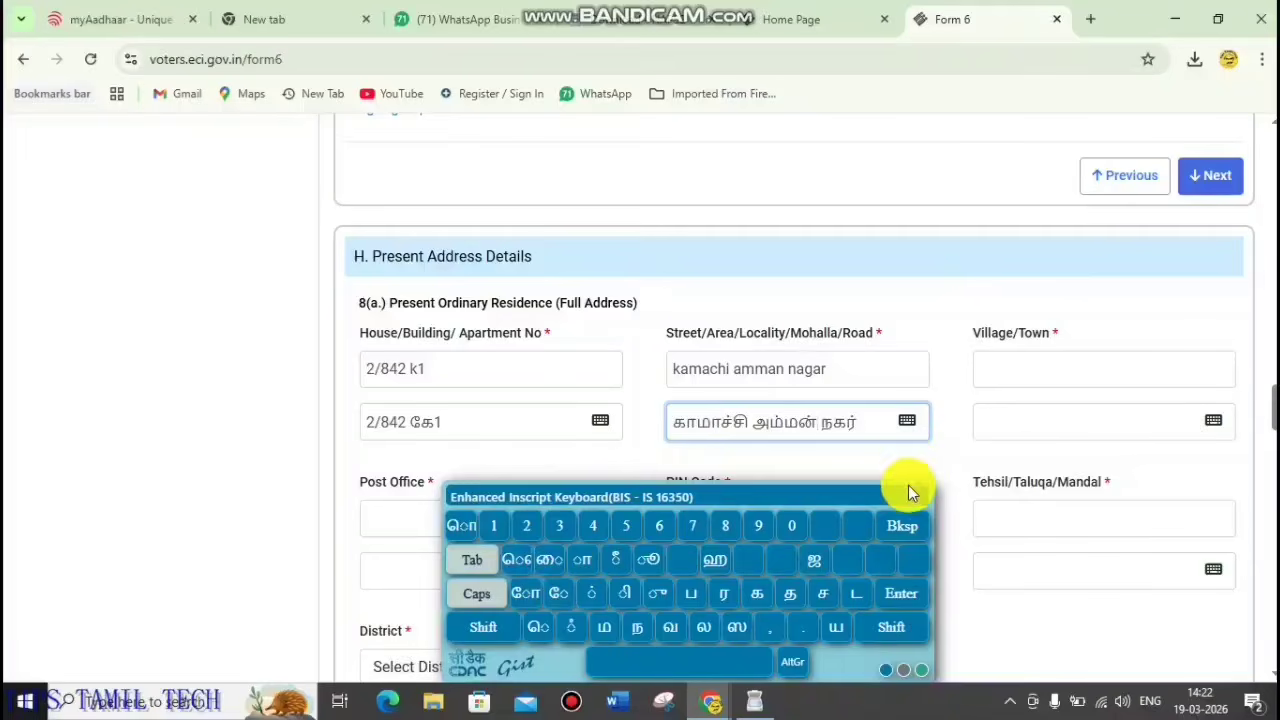
Step: Enter the village/town name and add a long vowel sign to its Tamil spelling
{"action": "left_click", "coordinate": [1019, 383]}
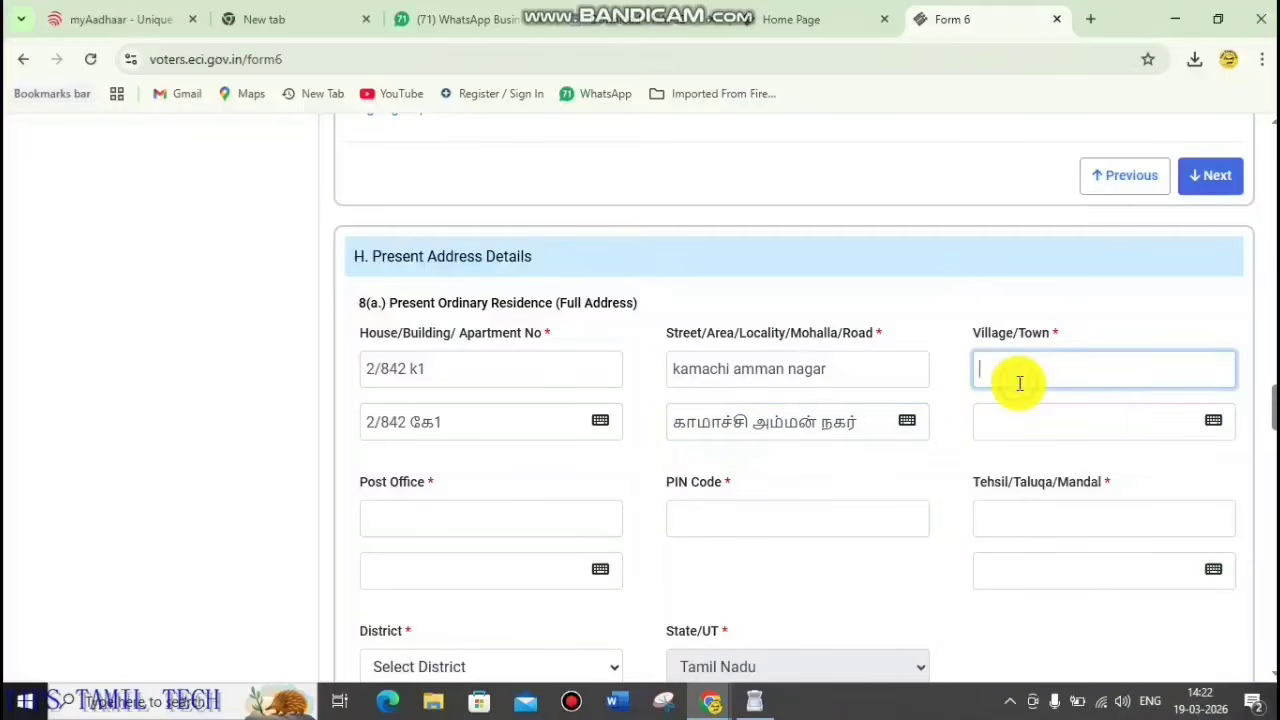
{"action": "type", "text": "rathna nagar"}
{"action": "left_click", "coordinate": [1034, 428]}
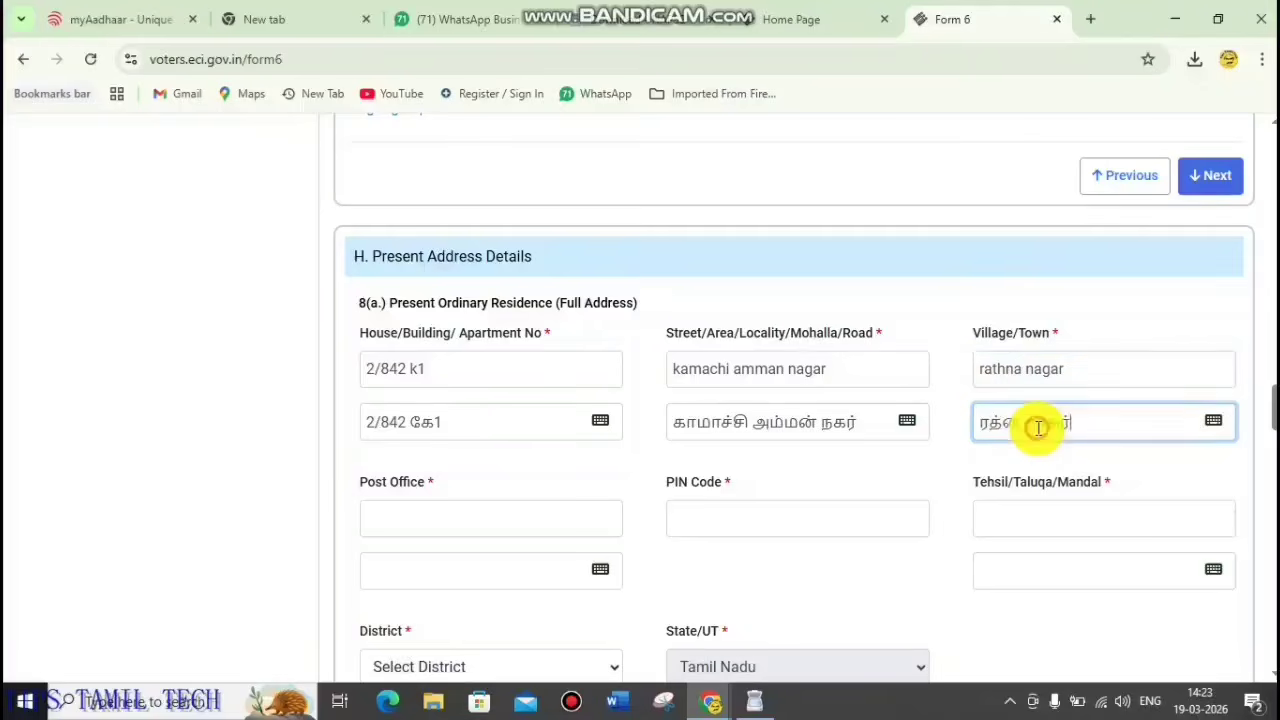
{"action": "left_click", "coordinate": [1213, 420]}
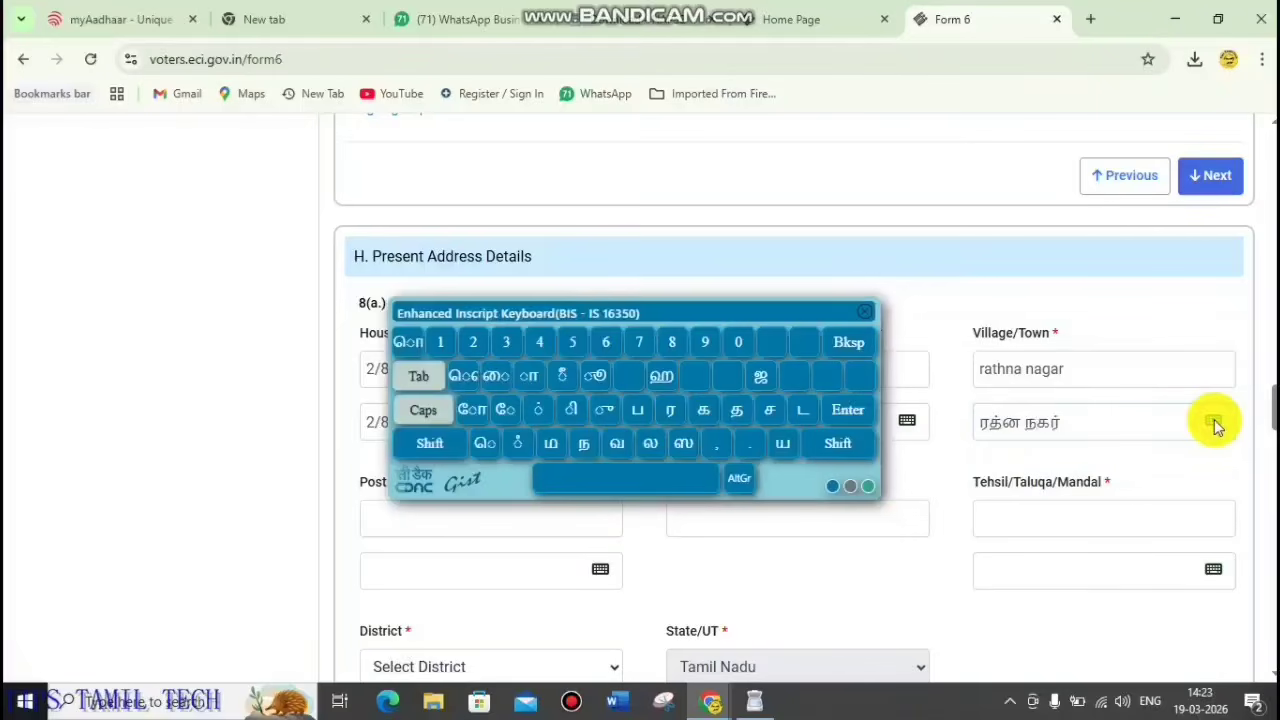
{"action": "left_click", "coordinate": [1010, 421]}
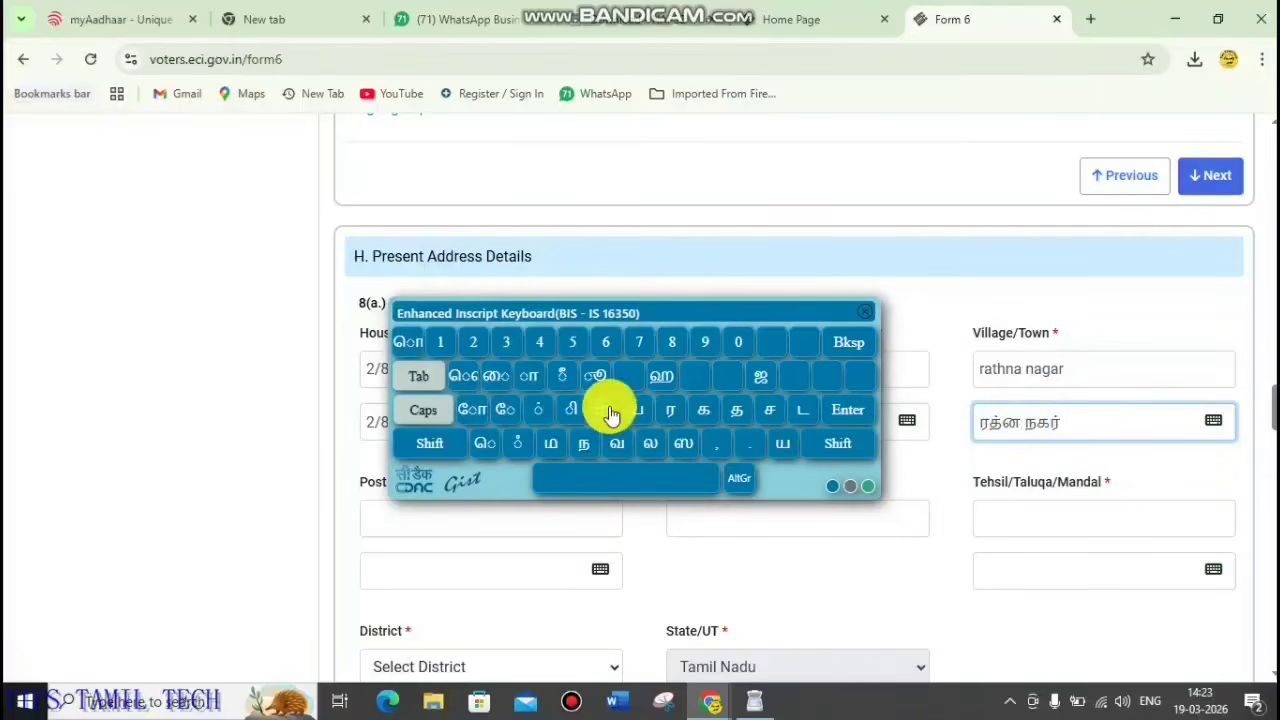
{"action": "left_click", "coordinate": [533, 385]}
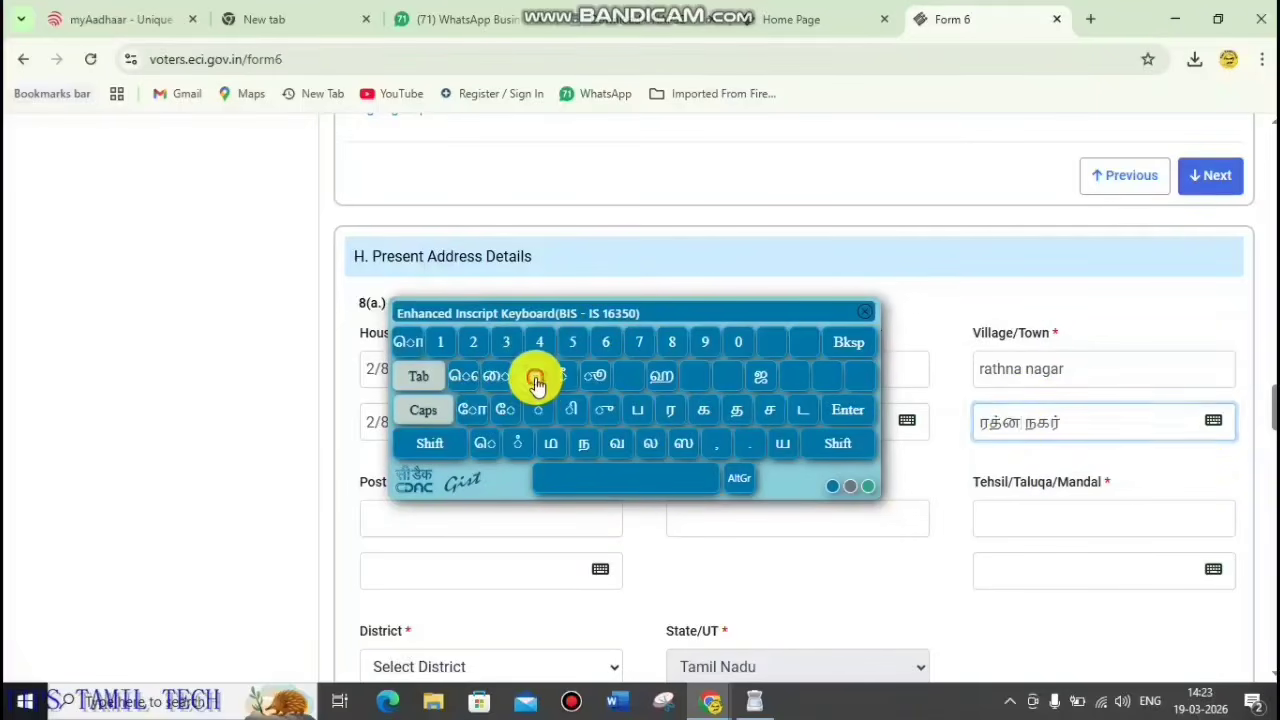
{"action": "left_click", "coordinate": [866, 313]}
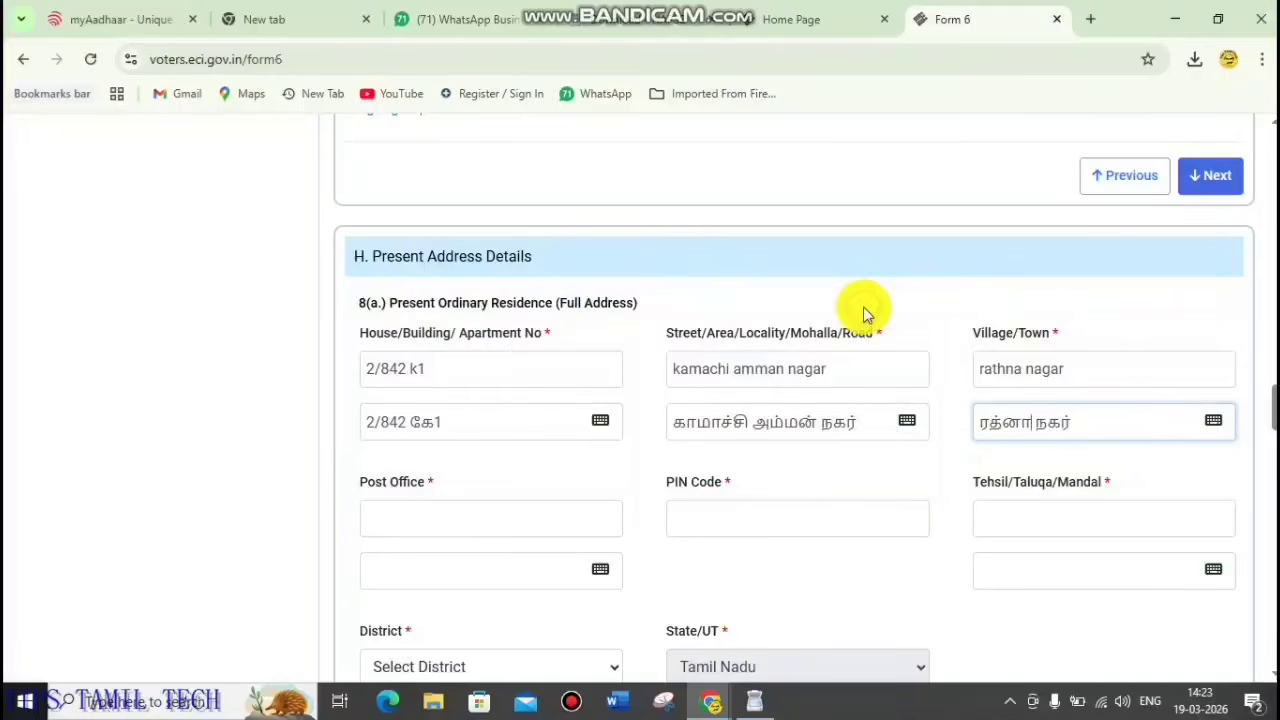
{"action": "left_click", "coordinate": [518, 516]}
Step: Enter the present address's post office, PIN code and tehsil so their Tamil versions fill in
{"action": "type", "text": "kanak"}
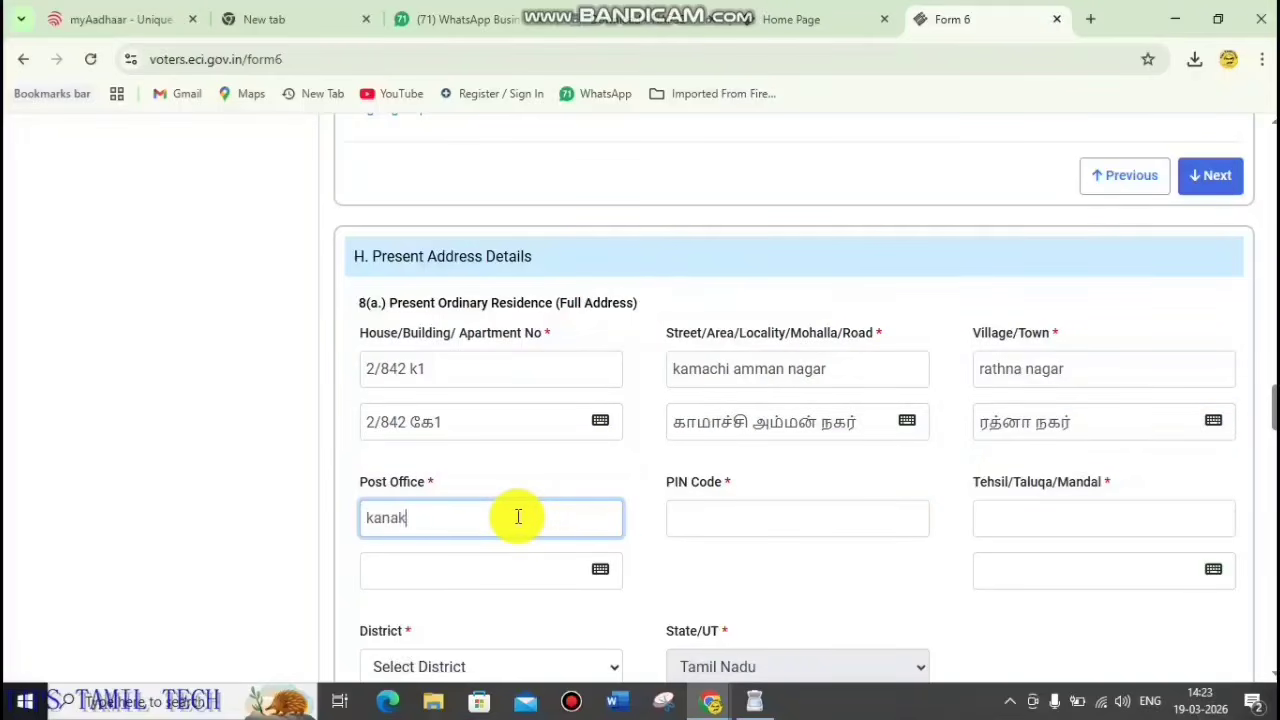
{"action": "type", "text": "kampalayam"}
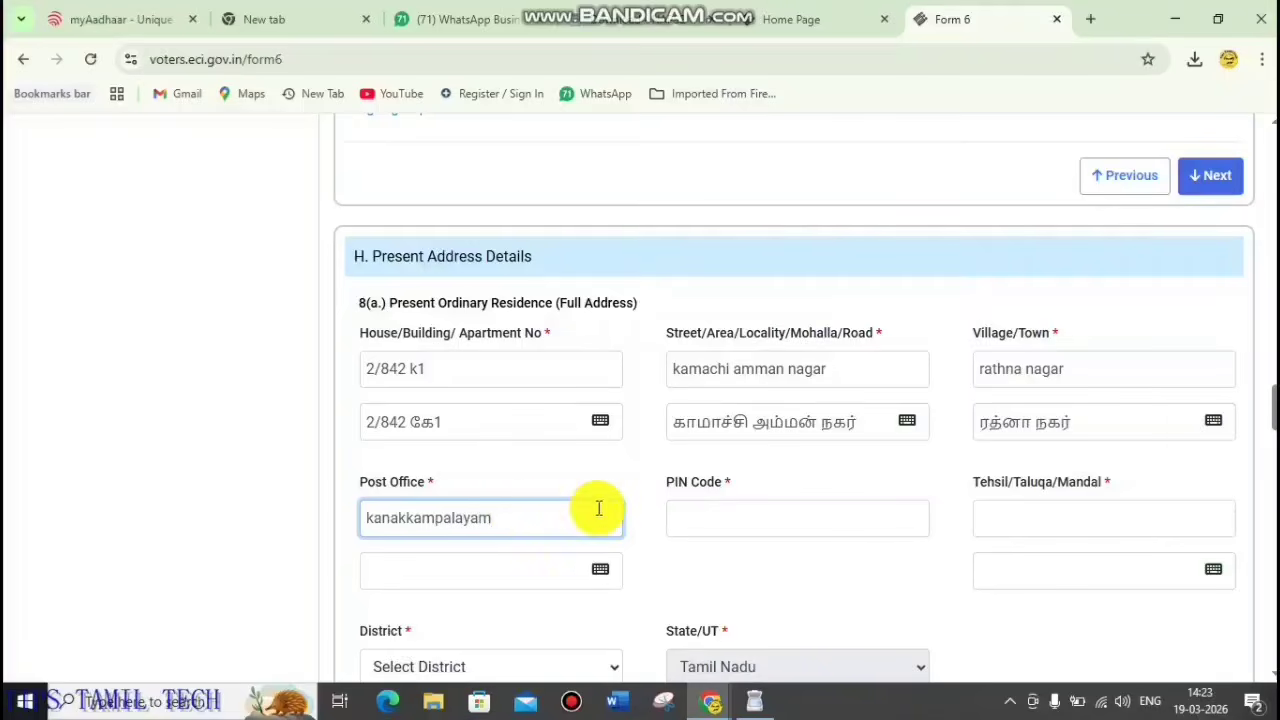
{"action": "left_click", "coordinate": [738, 517]}
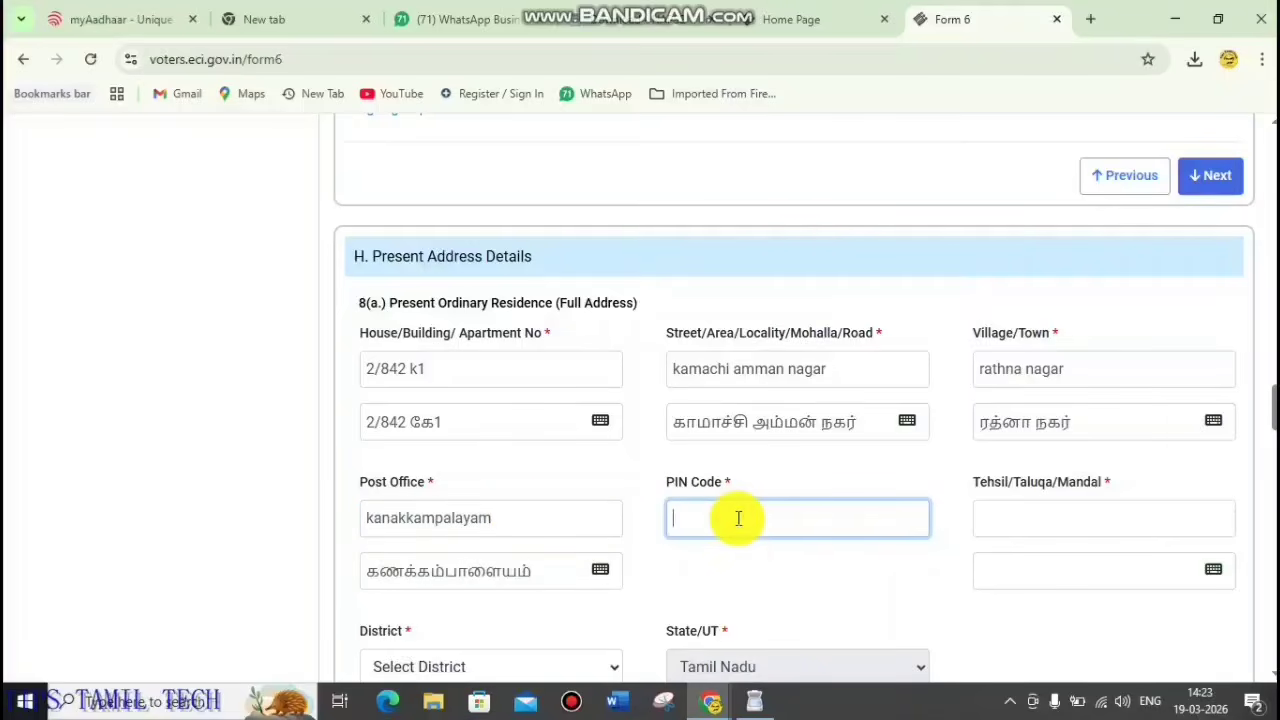
{"action": "type", "text": "641666"}
{"action": "left_click", "coordinate": [988, 510]}
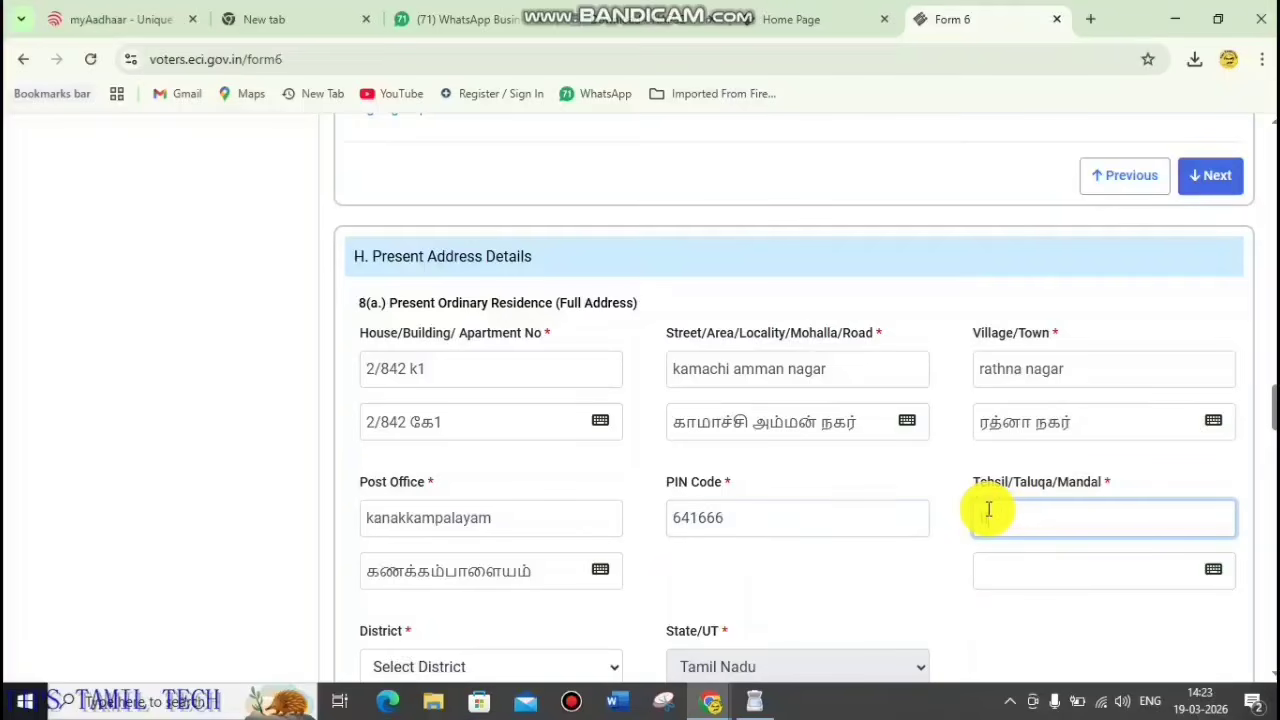
{"action": "type", "text": "tiruppur vadakku"}
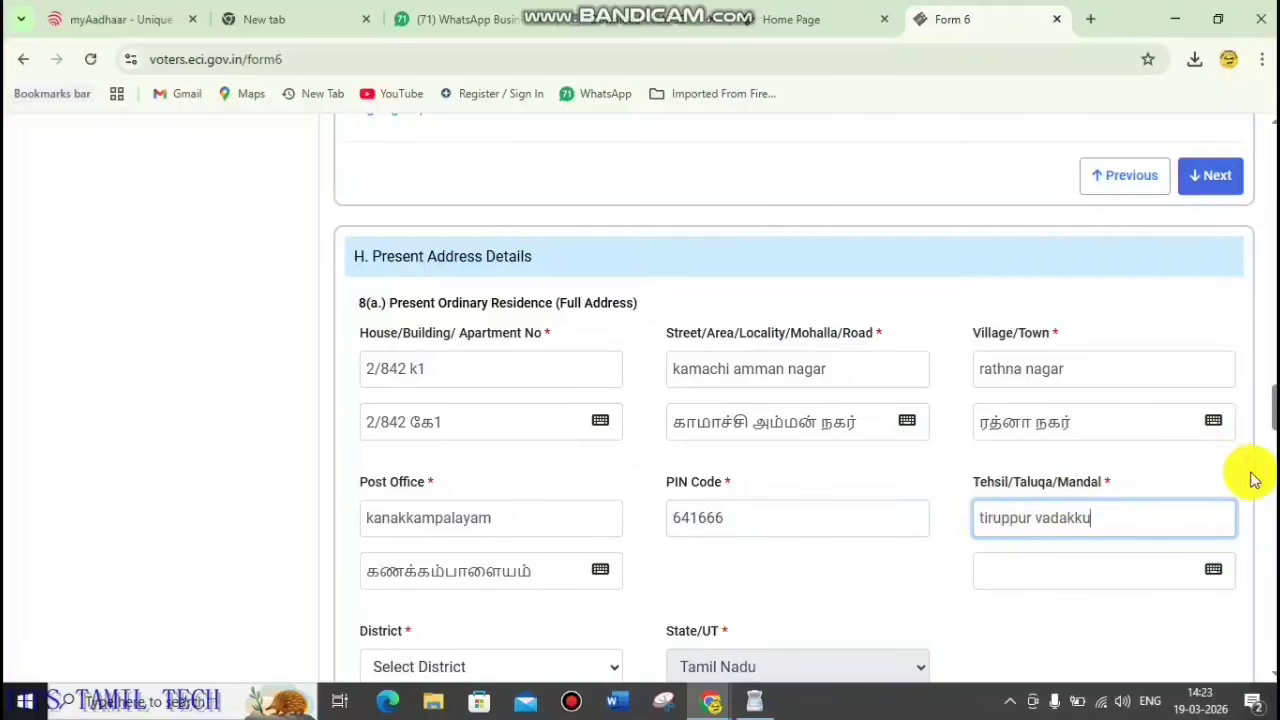
{"action": "left_click", "coordinate": [1243, 488]}
{"action": "scroll", "coordinate": [1172, 490], "scroll_direction": "down", "scroll_amount": 5}
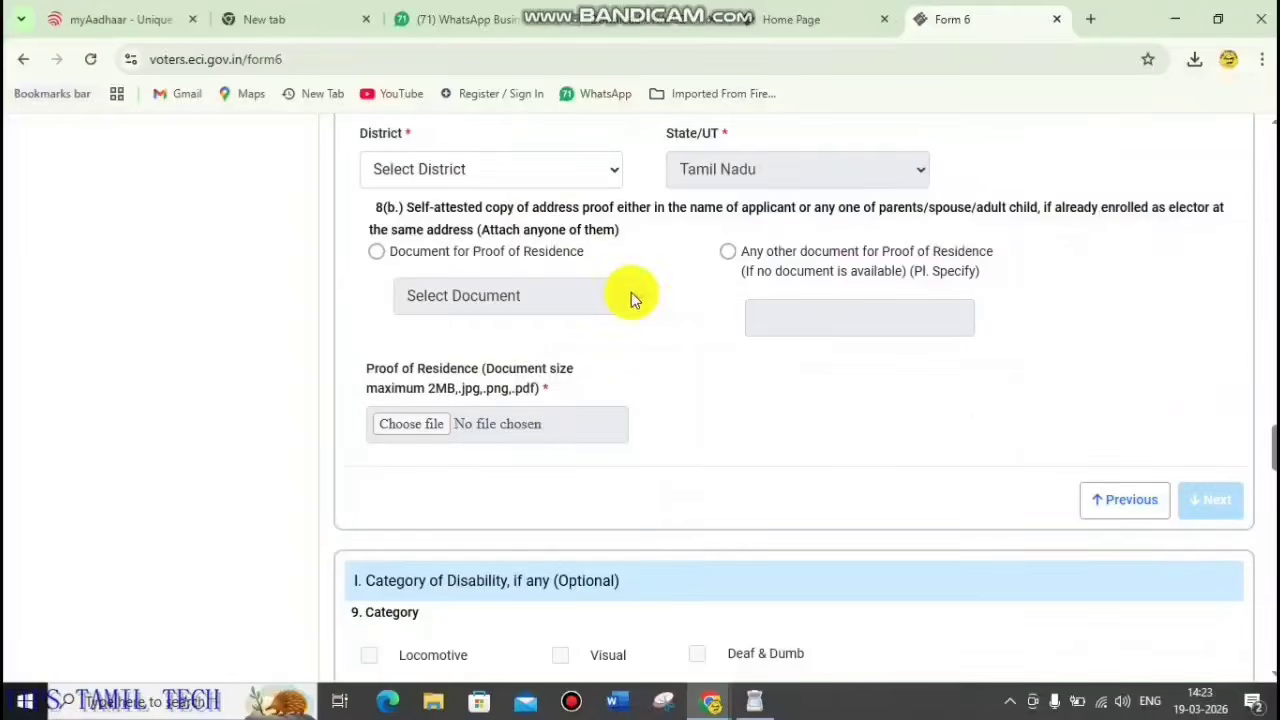
Step: Set the district to Tiruppur and choose Aadhaar Card as the residence proof document
{"action": "left_click", "coordinate": [529, 172]}
{"action": "left_click", "coordinate": [479, 229]}
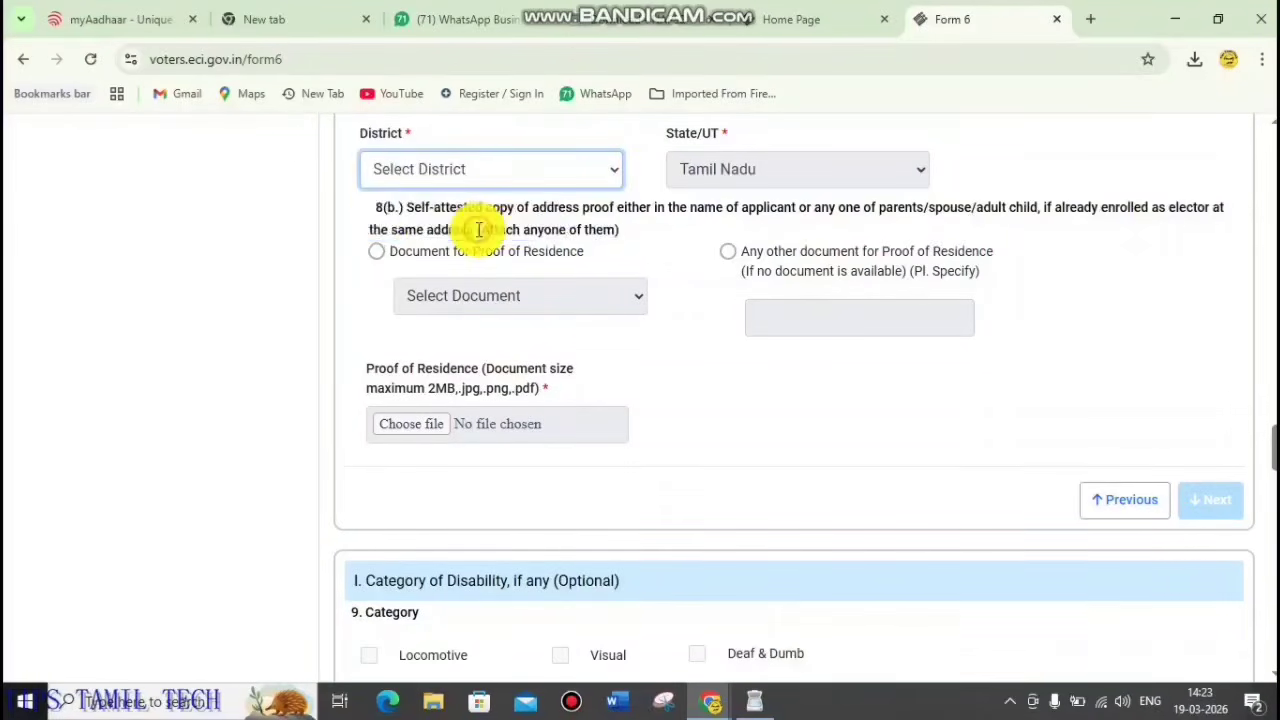
{"action": "left_click", "coordinate": [378, 252]}
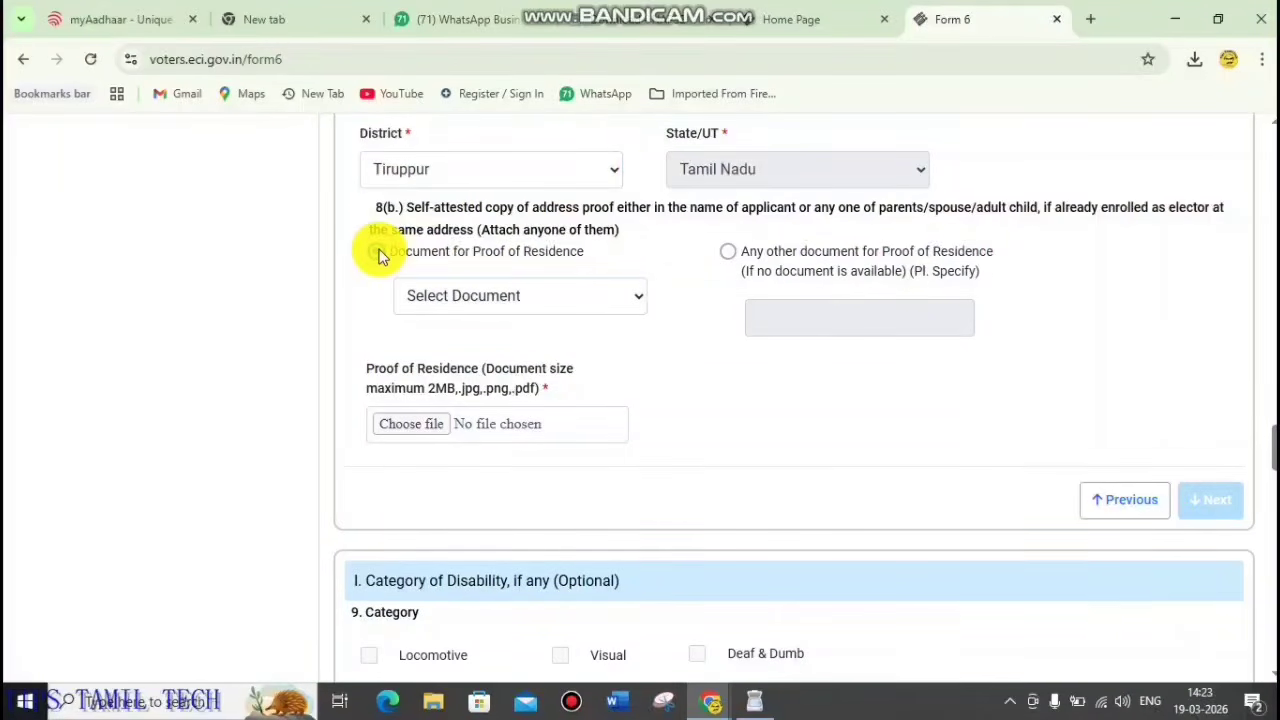
{"action": "left_click", "coordinate": [378, 252]}
{"action": "left_click", "coordinate": [514, 295]}
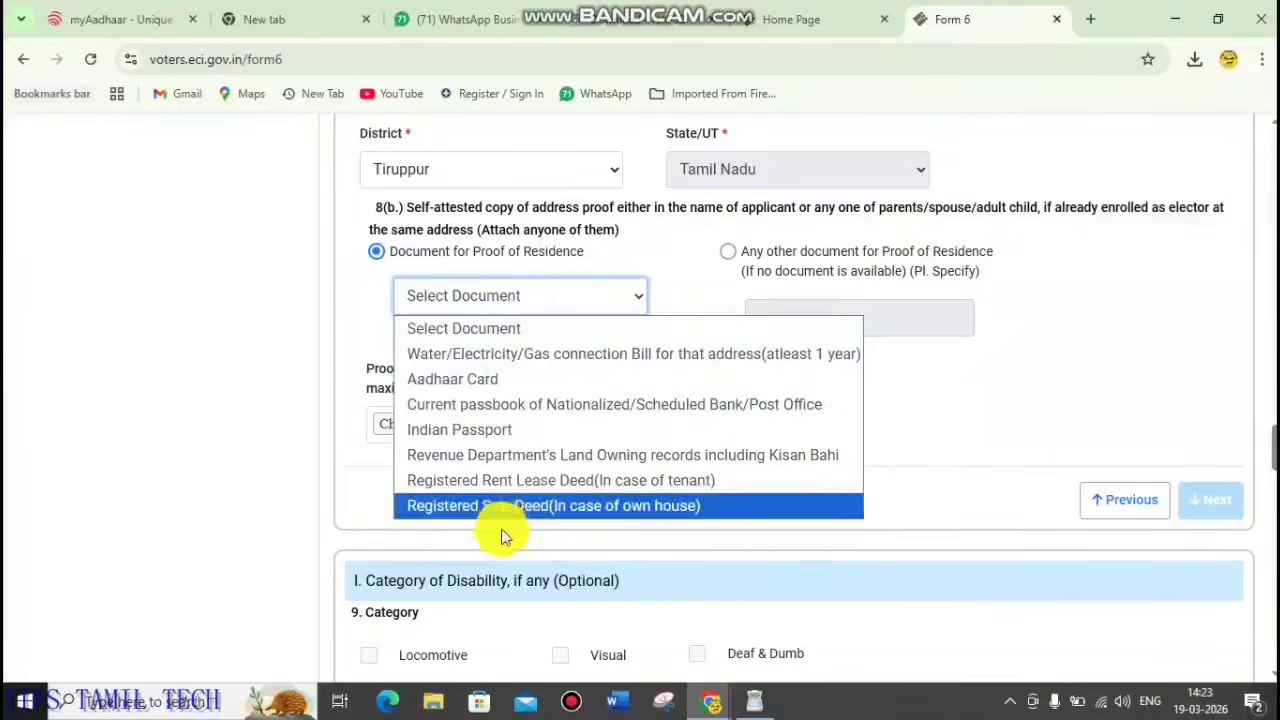
{"action": "left_click", "coordinate": [726, 255]}
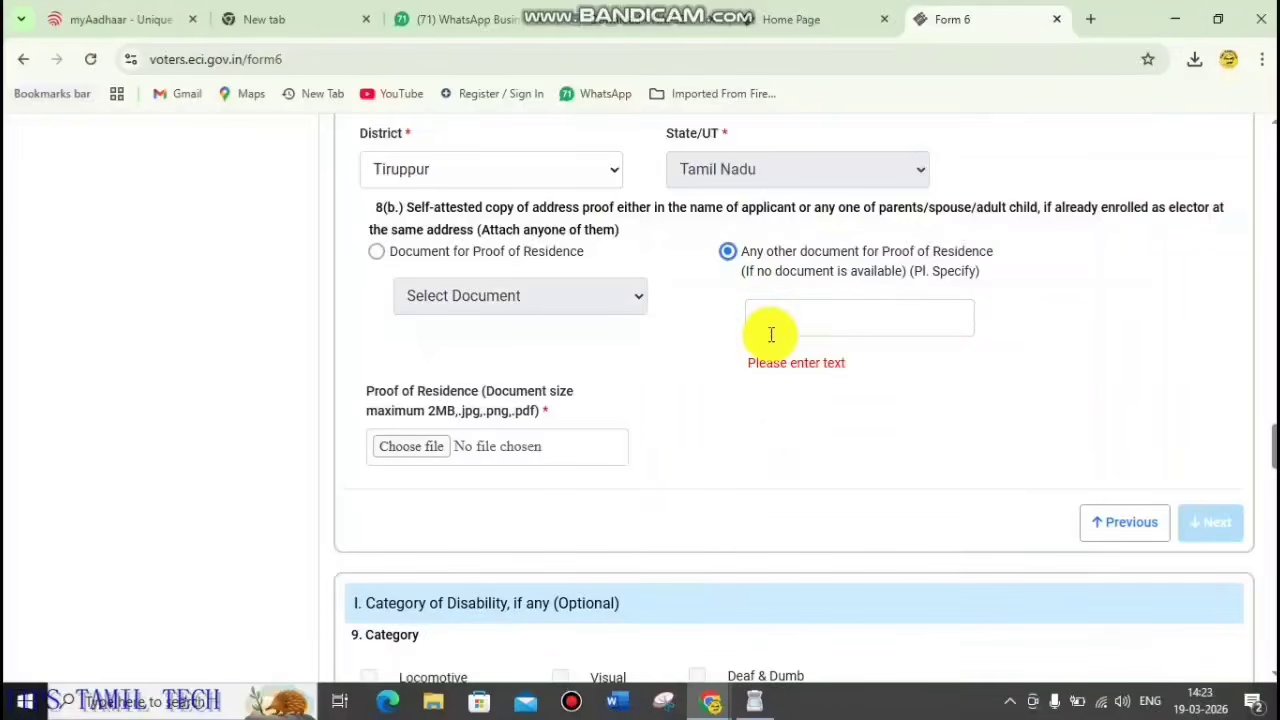
{"action": "left_click", "coordinate": [373, 253]}
{"action": "left_click", "coordinate": [451, 292]}
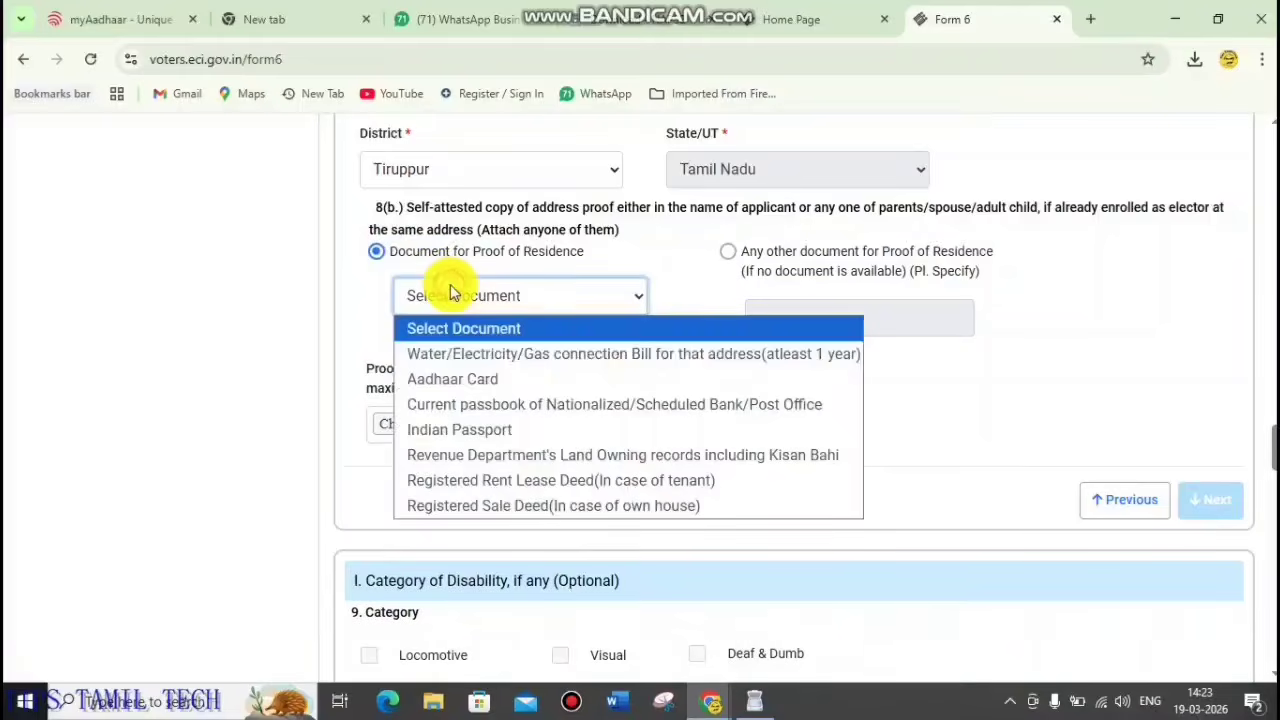
{"action": "left_click", "coordinate": [447, 385]}
Step: Upload gsdgsd.pdf as the proof and continue to the disability category section
{"action": "left_click", "coordinate": [421, 437]}
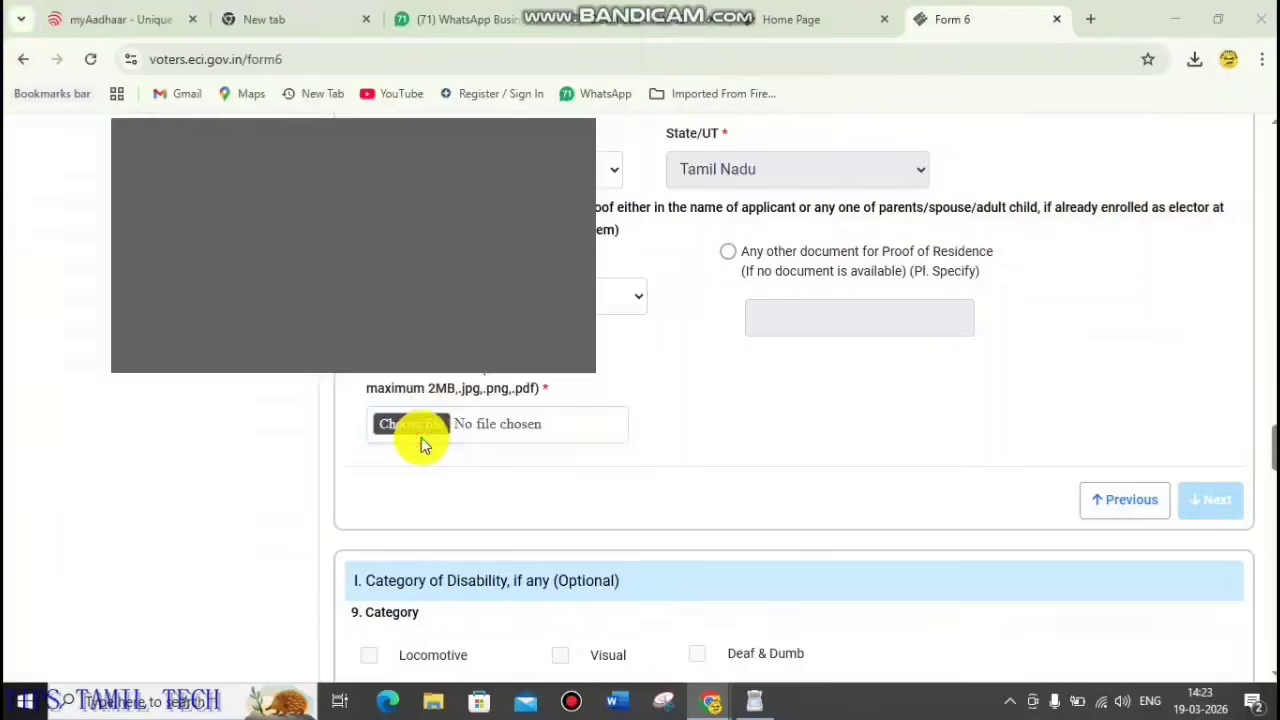
{"action": "type", "text": "gsdgsd"}
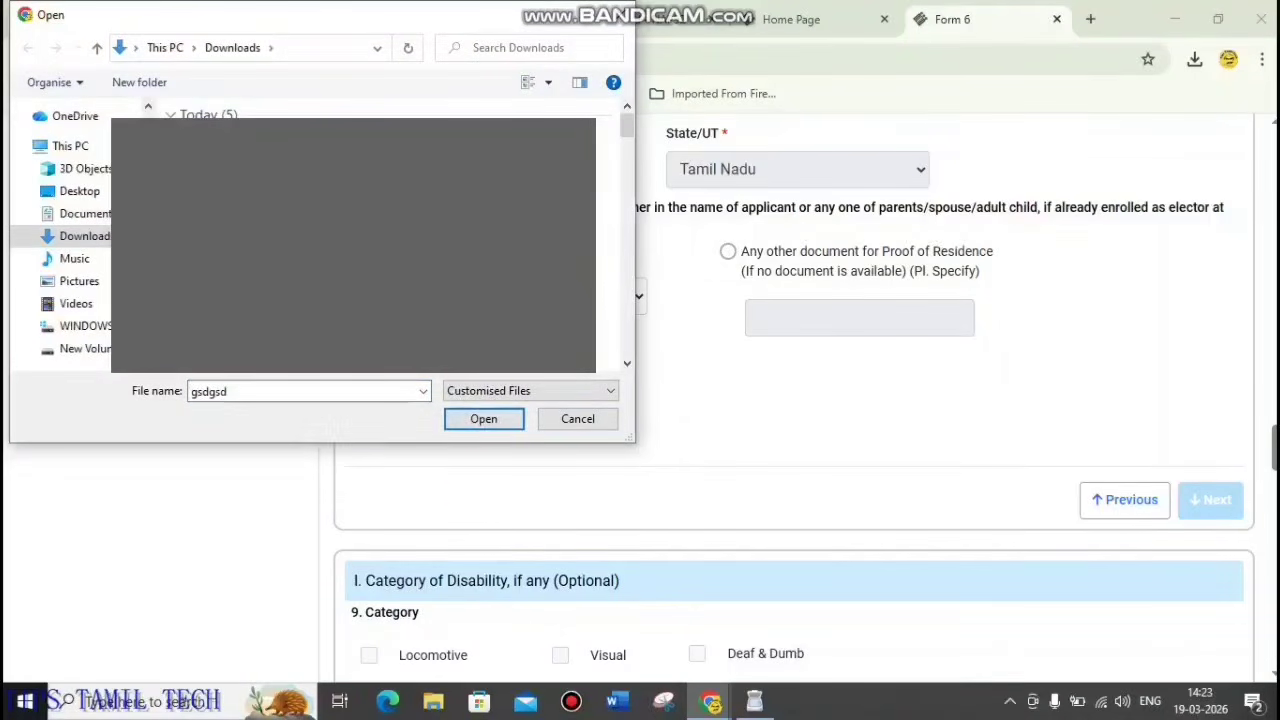
{"action": "left_click", "coordinate": [474, 420]}
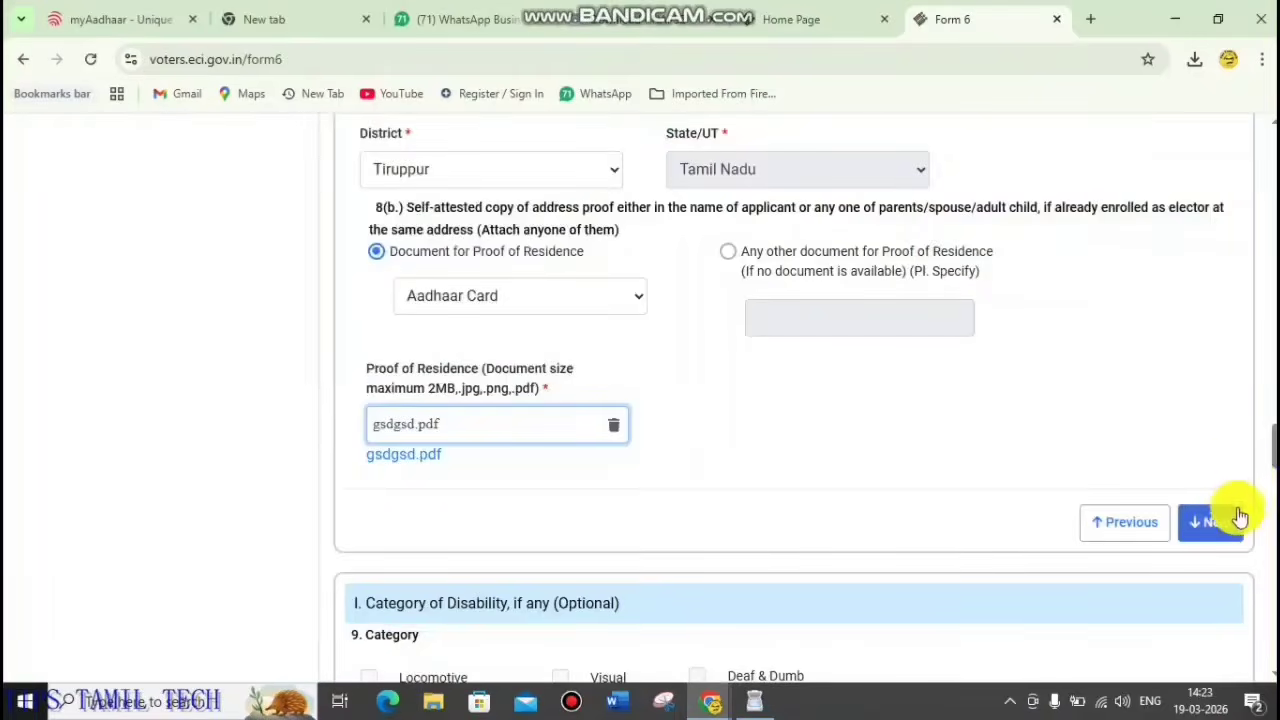
{"action": "left_click", "coordinate": [1240, 516]}
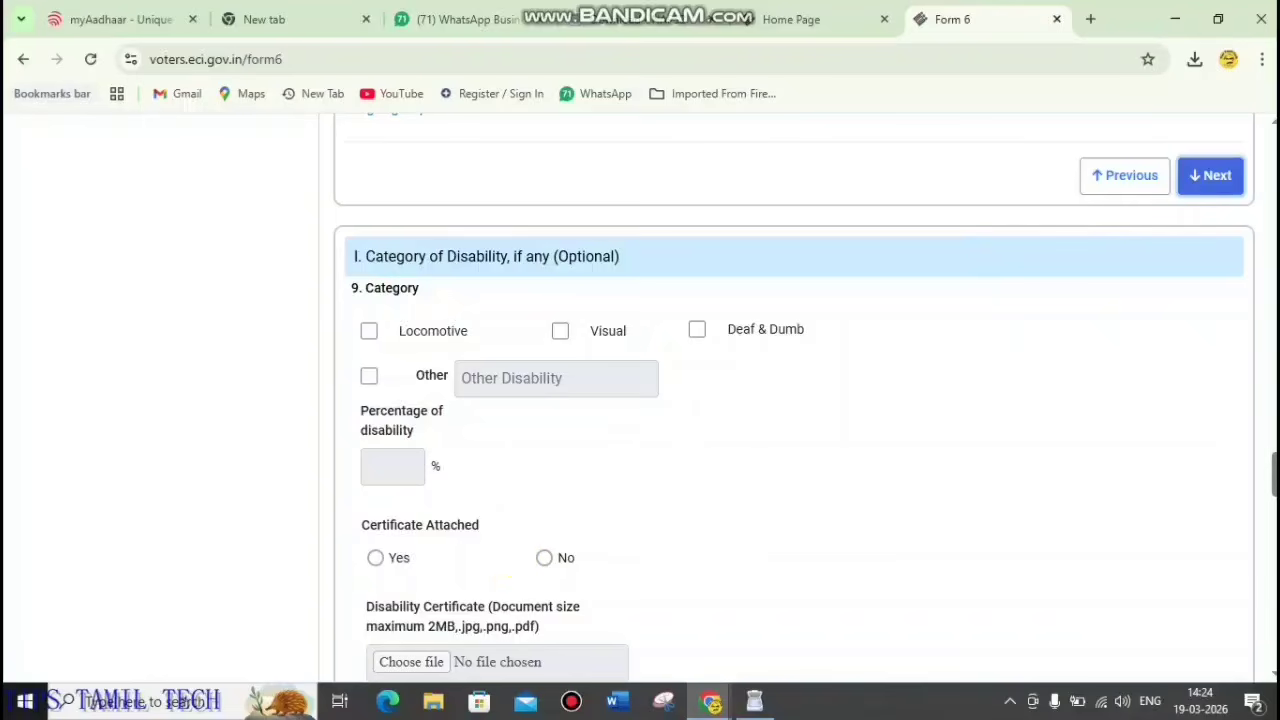
Step: Skip the disability section and enter the wife's name with relationship Wife
{"action": "key", "text": "Page_Down"}
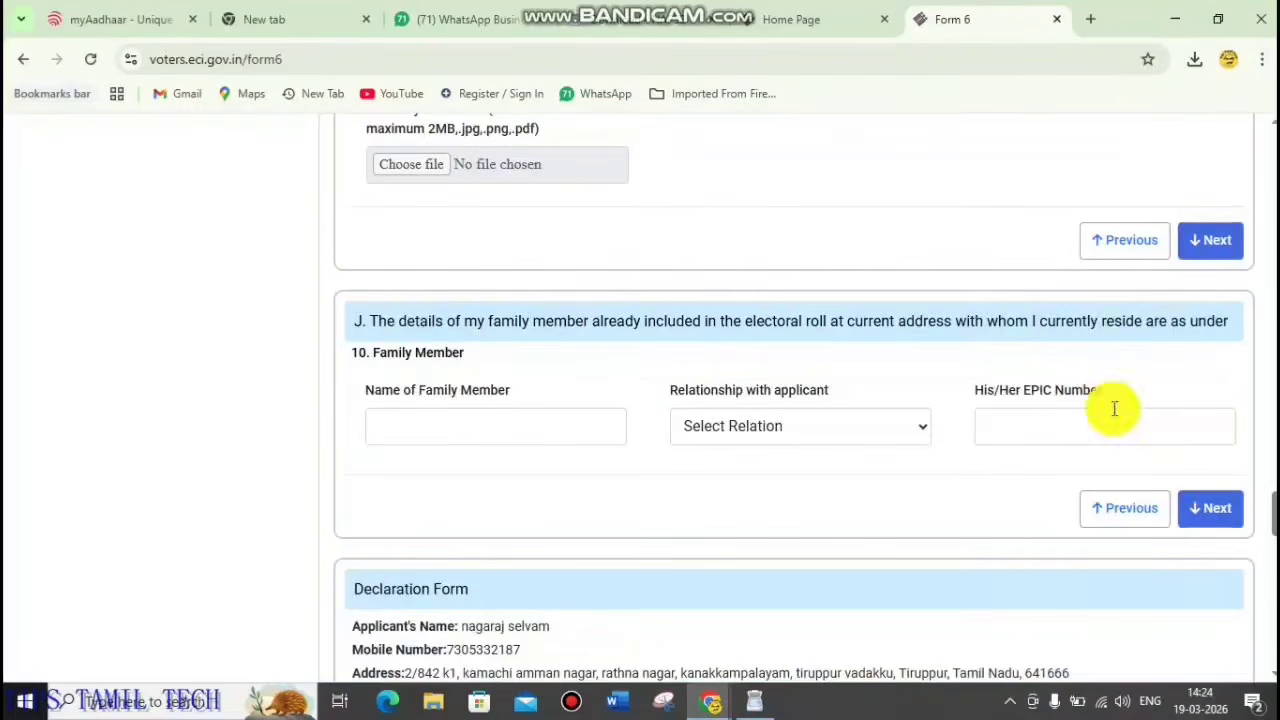
{"action": "left_click", "coordinate": [1228, 240]}
{"action": "left_click", "coordinate": [565, 369]}
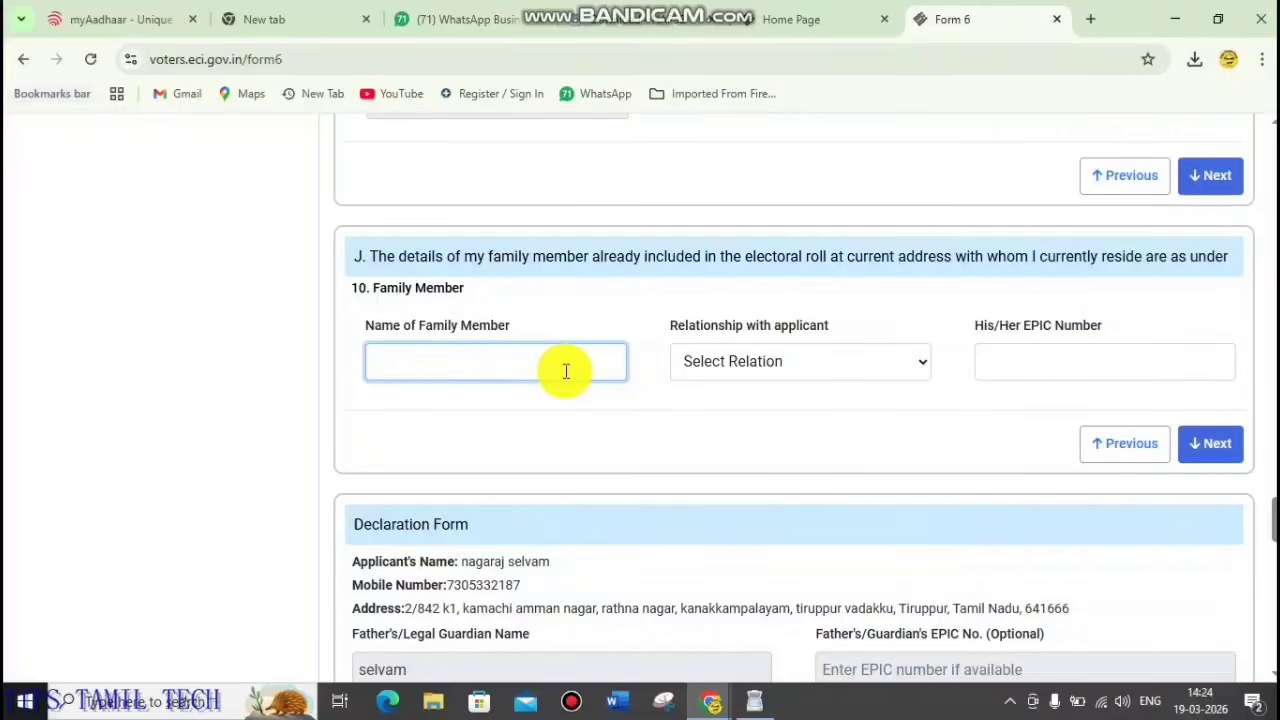
{"action": "type", "text": "yuvarani"}
{"action": "left_click", "coordinate": [740, 361]}
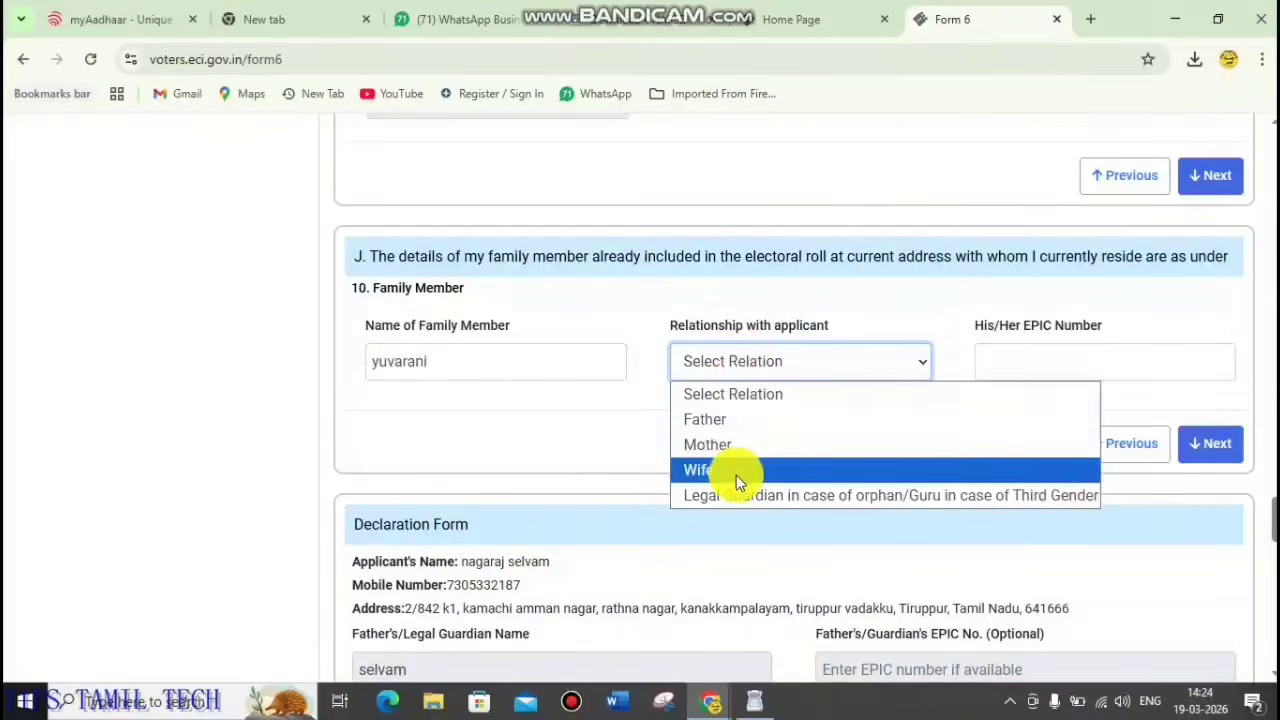
{"action": "left_click", "coordinate": [736, 475]}
Step: Enter the wife's EPIC number, submit the family details, and copy the EPIC number
{"action": "left_click", "coordinate": [987, 361]}
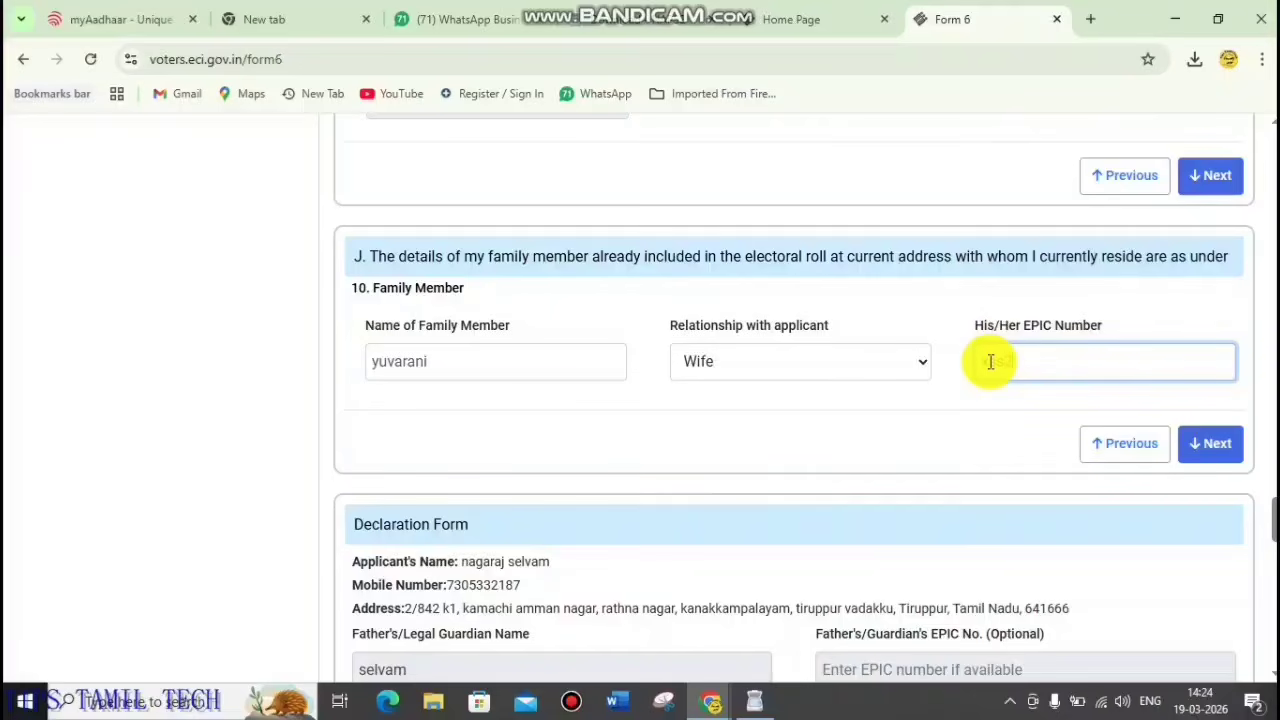
{"action": "type", "text": "55"}
{"action": "type", "text": "77"}
{"action": "key", "text": "BackSpace"}
{"action": "type", "text": "641"}
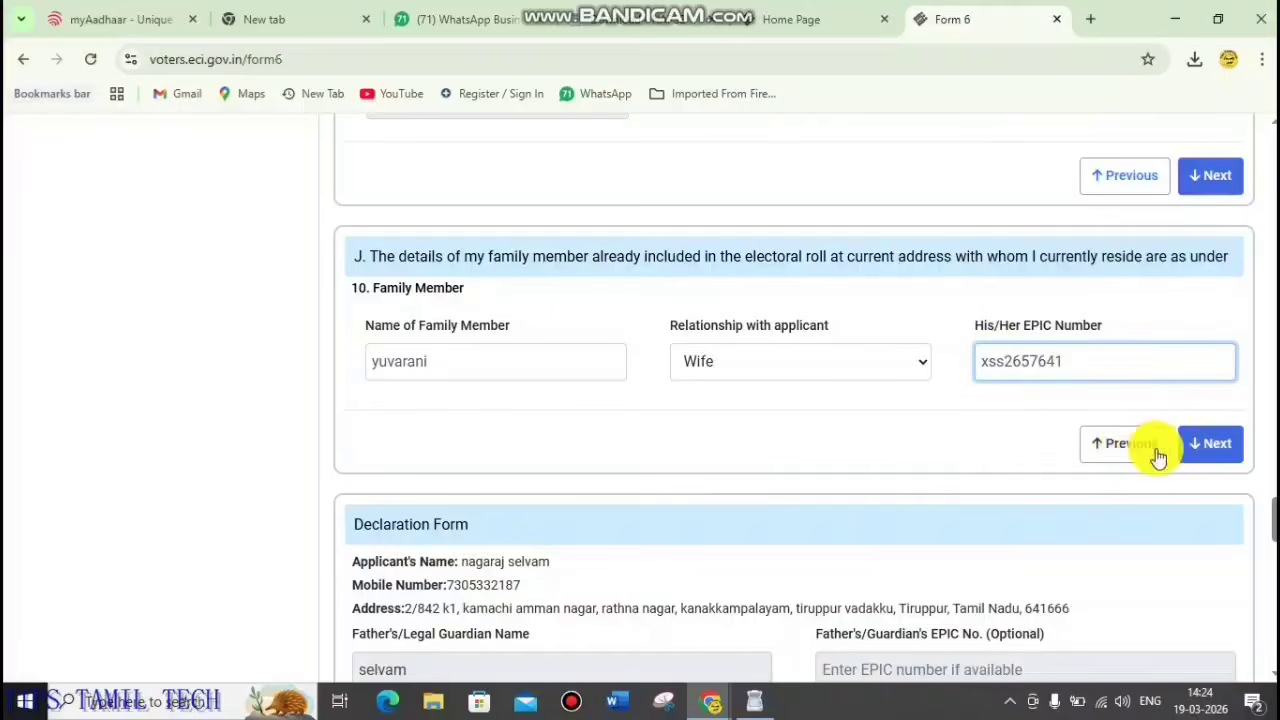
{"action": "left_click", "coordinate": [1214, 440]}
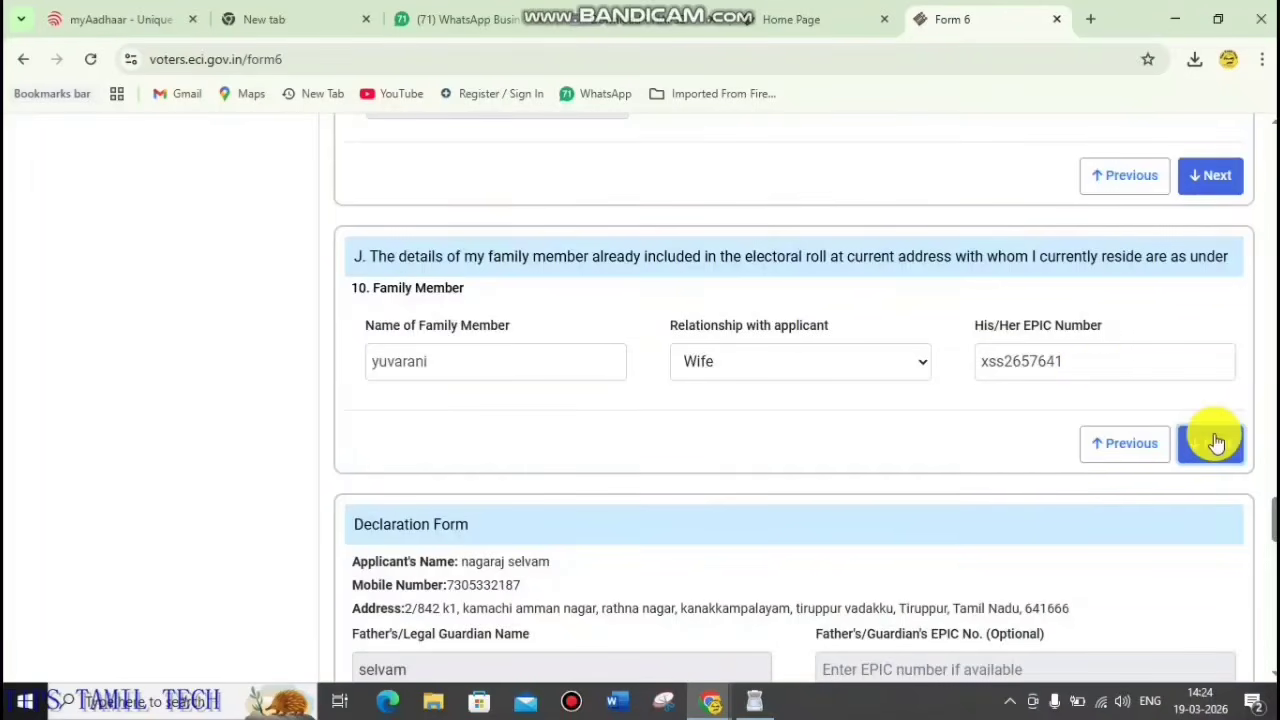
{"action": "double_click", "coordinate": [1100, 361]}
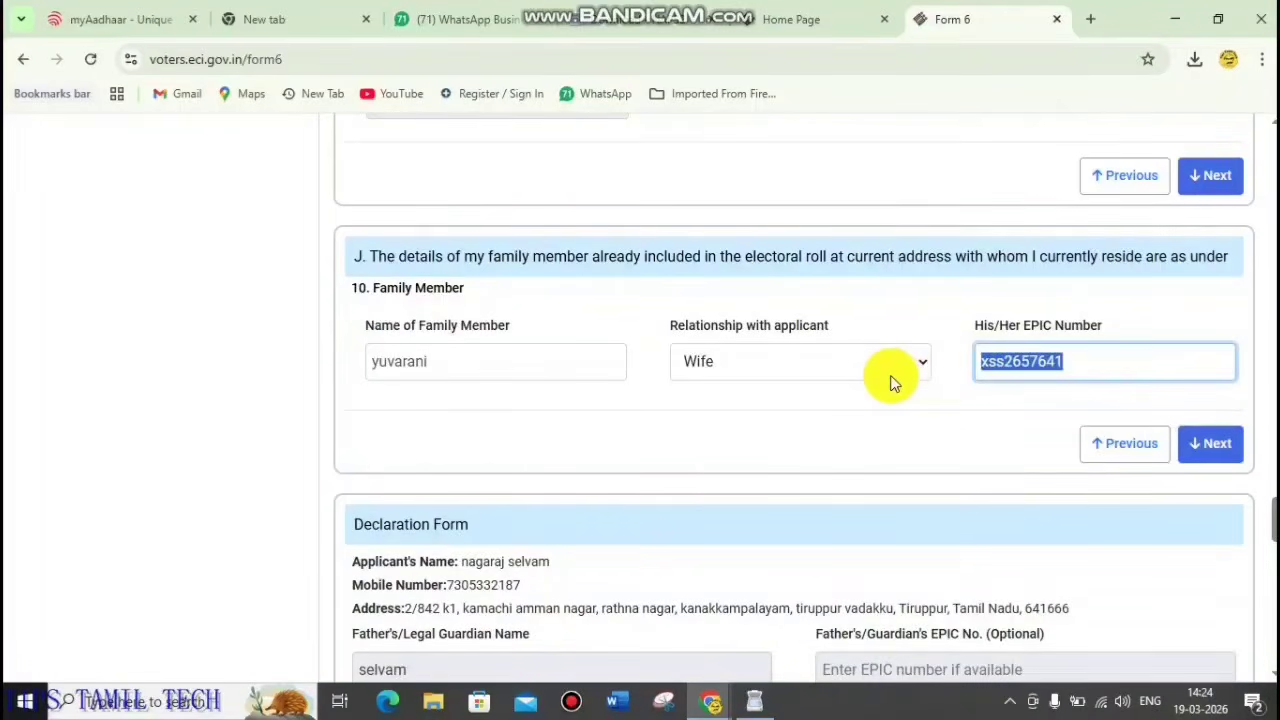
{"action": "left_click", "coordinate": [1213, 440]}
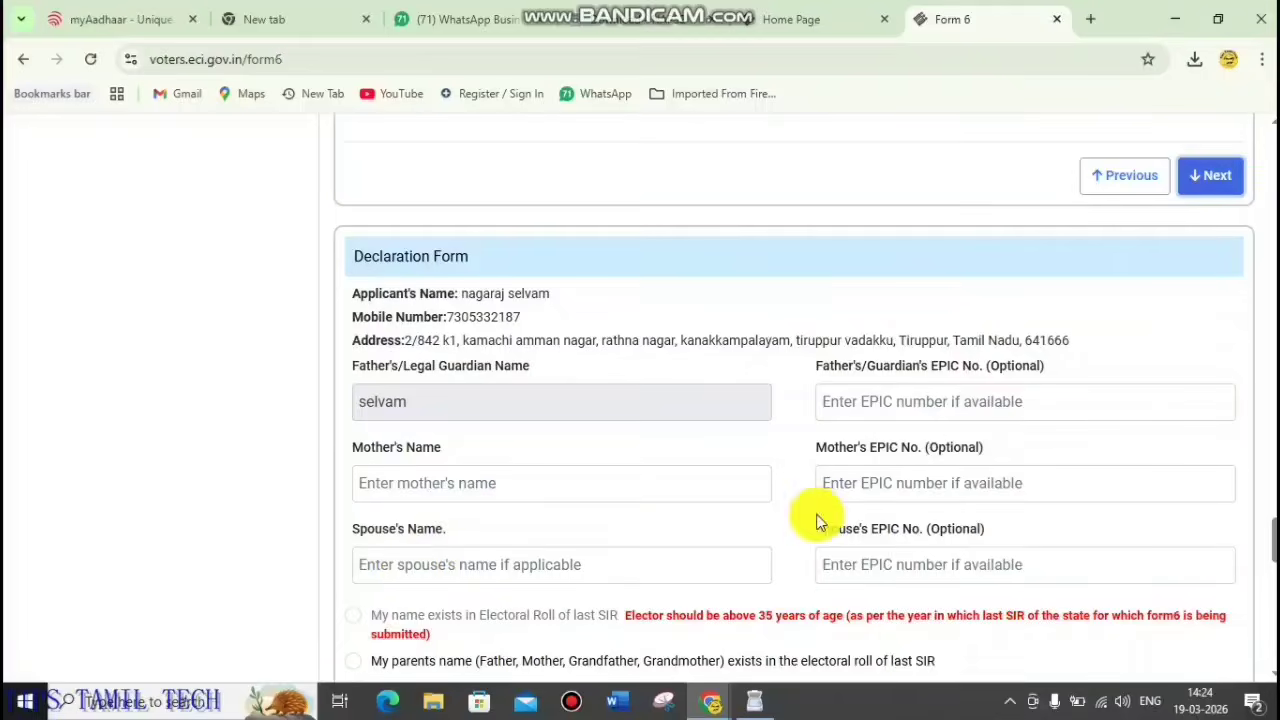
Step: Paste the spouse's EPIC number so the spouse's name auto-fills, then continue
{"action": "left_click", "coordinate": [858, 564]}
{"action": "key", "text": "ctrl+v"}
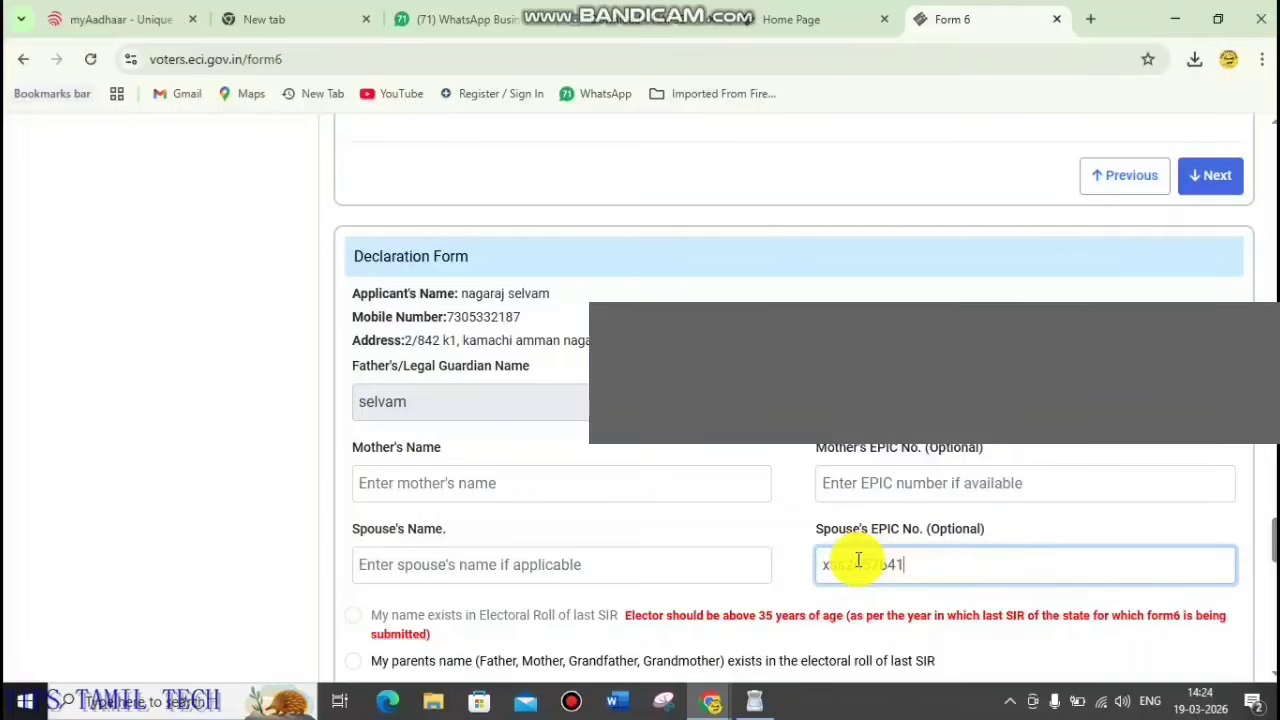
{"action": "left_click", "coordinate": [972, 589]}
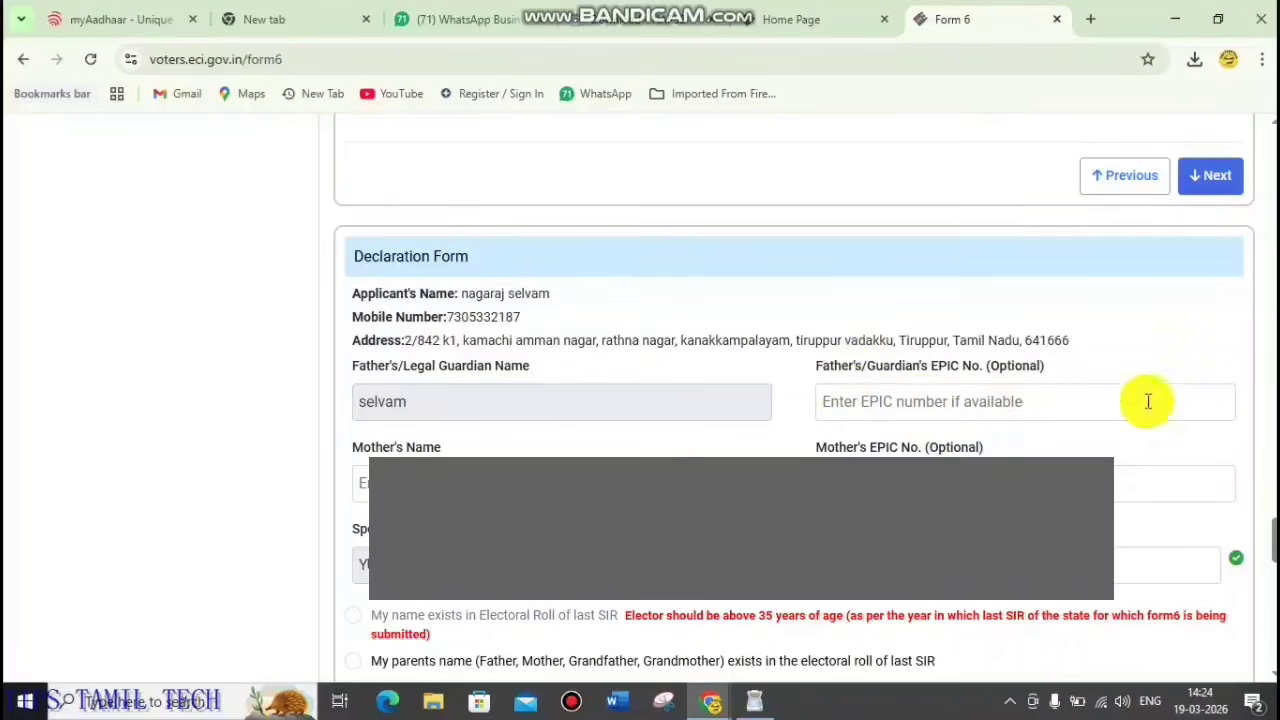
{"action": "left_click", "coordinate": [1272, 587]}
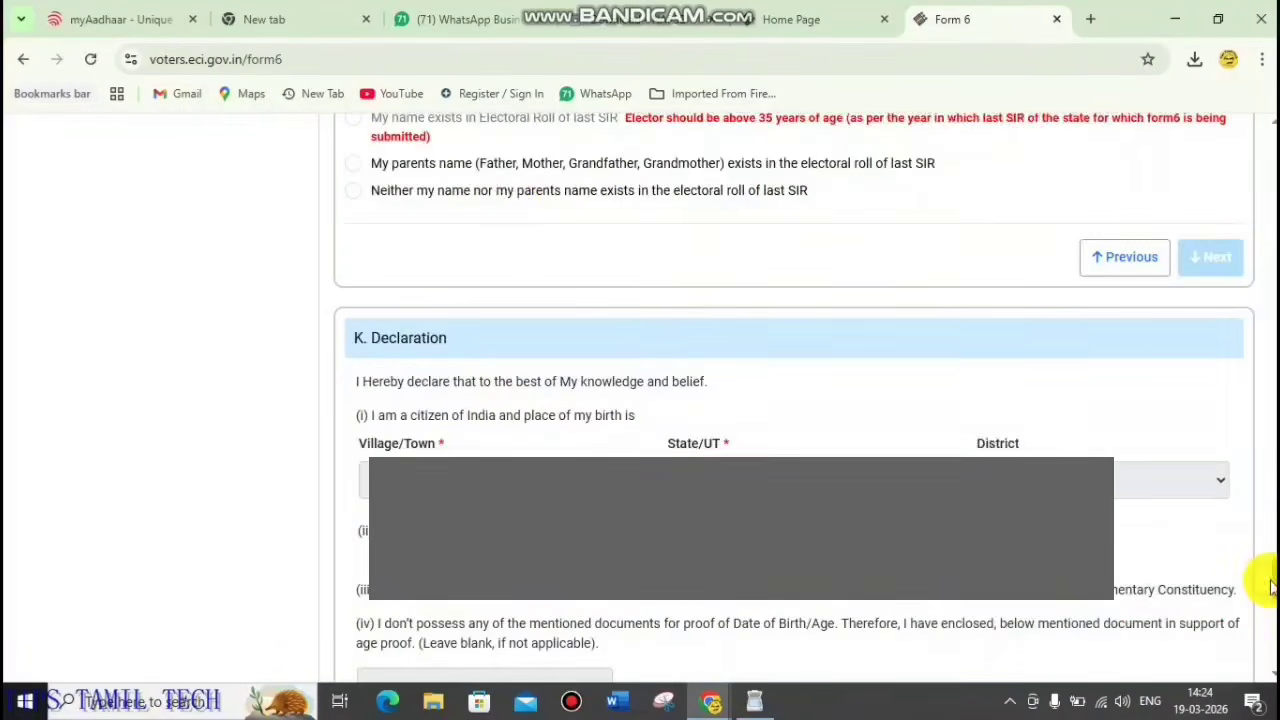
Step: Select 'Neither my name nor my parents name' for the last SIR roll
{"action": "left_click", "coordinate": [355, 195]}
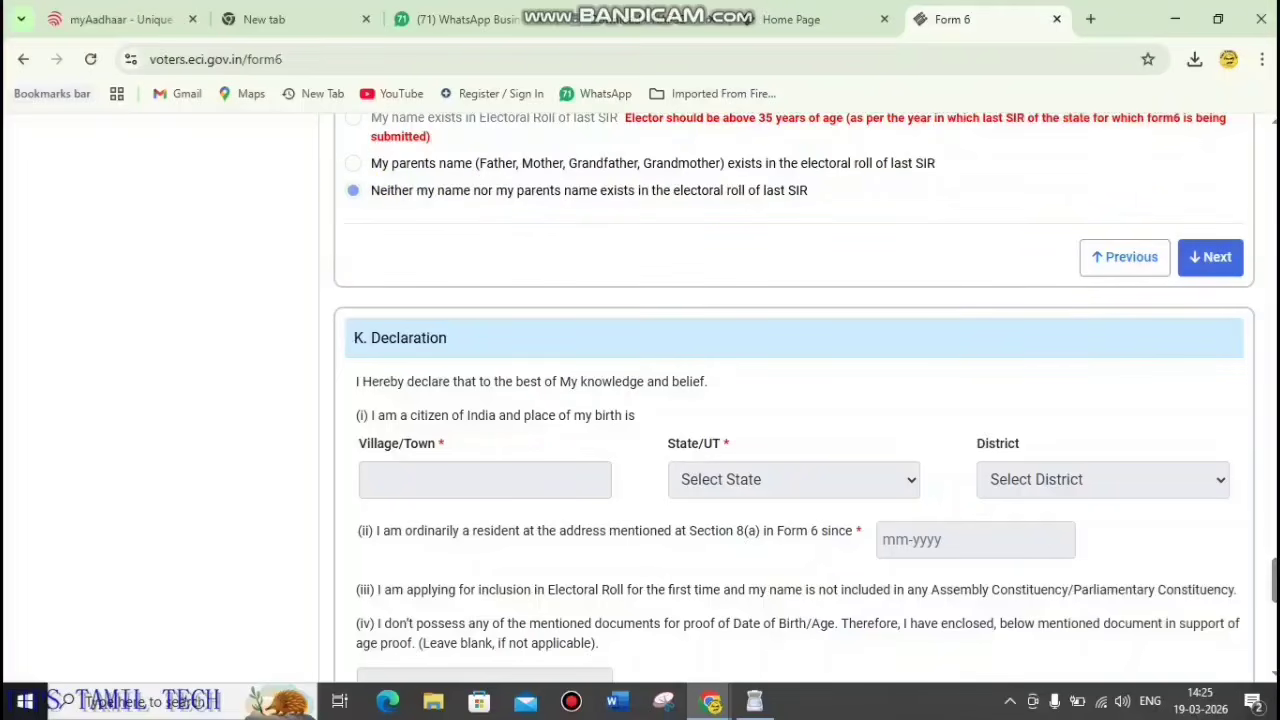
{"action": "left_click", "coordinate": [1273, 420]}
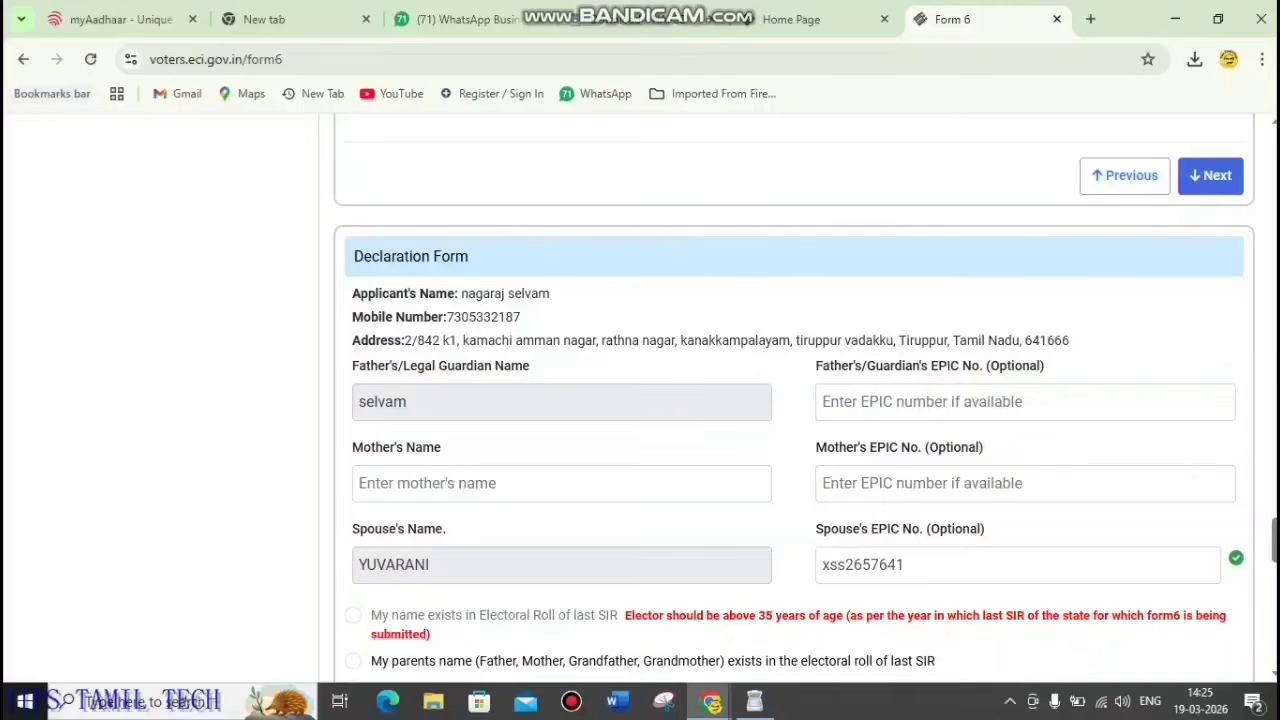
{"action": "scroll", "coordinate": [900, 423], "scroll_direction": "down", "scroll_amount": 5}
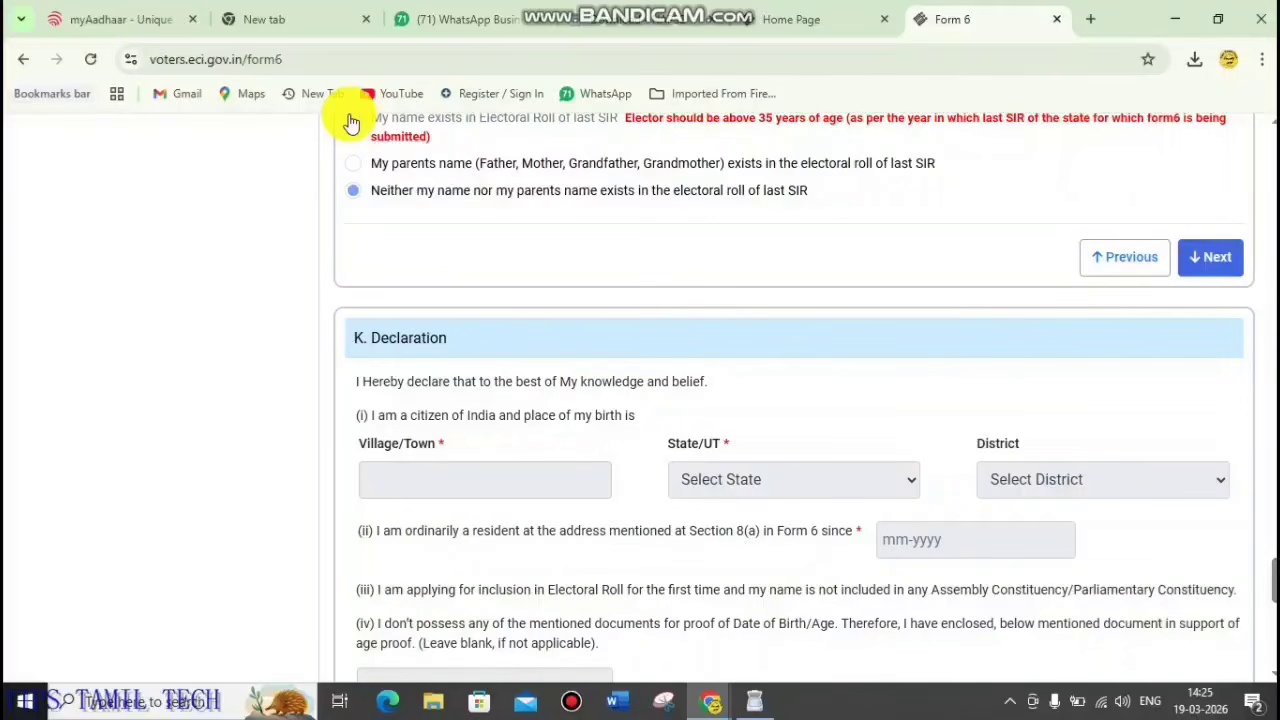
Step: Enter the birth village with state Tamil Nadu and district Tiruppur
{"action": "left_click", "coordinate": [1217, 270]}
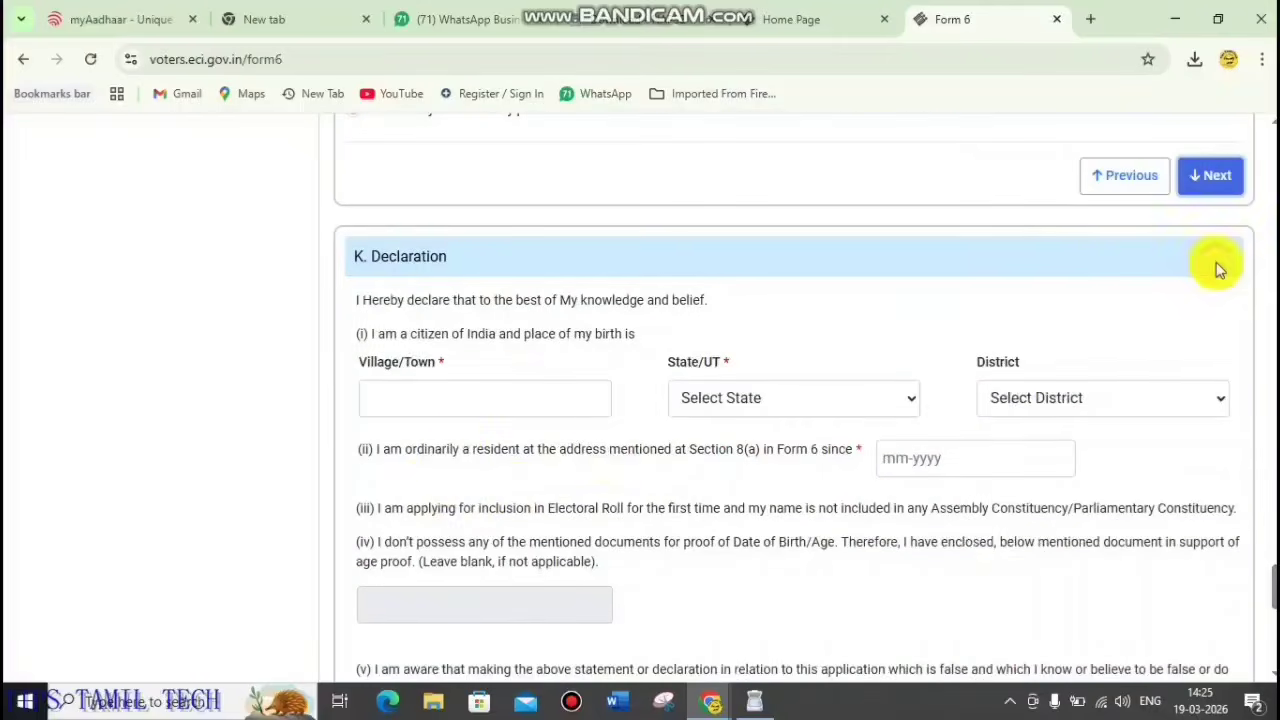
{"action": "left_click", "coordinate": [470, 412]}
{"action": "type", "text": "kanakkampalayam"}
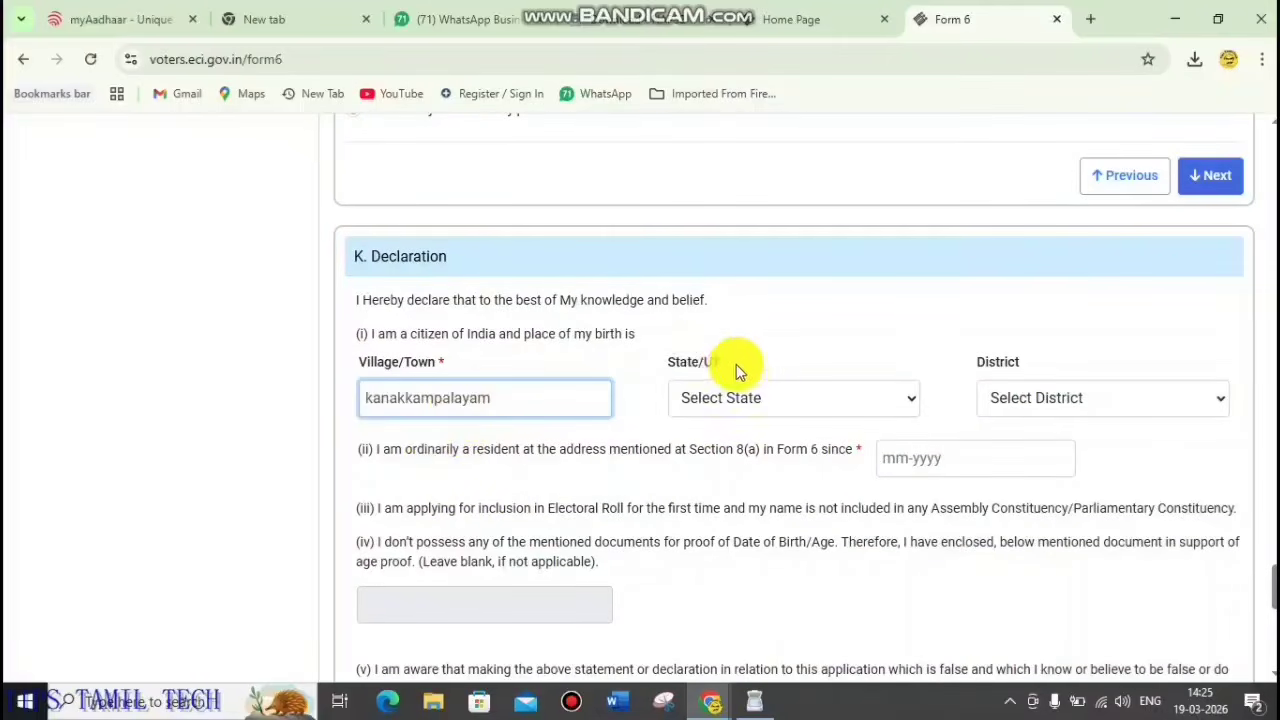
{"action": "left_click", "coordinate": [740, 390]}
{"action": "key", "text": "t"}
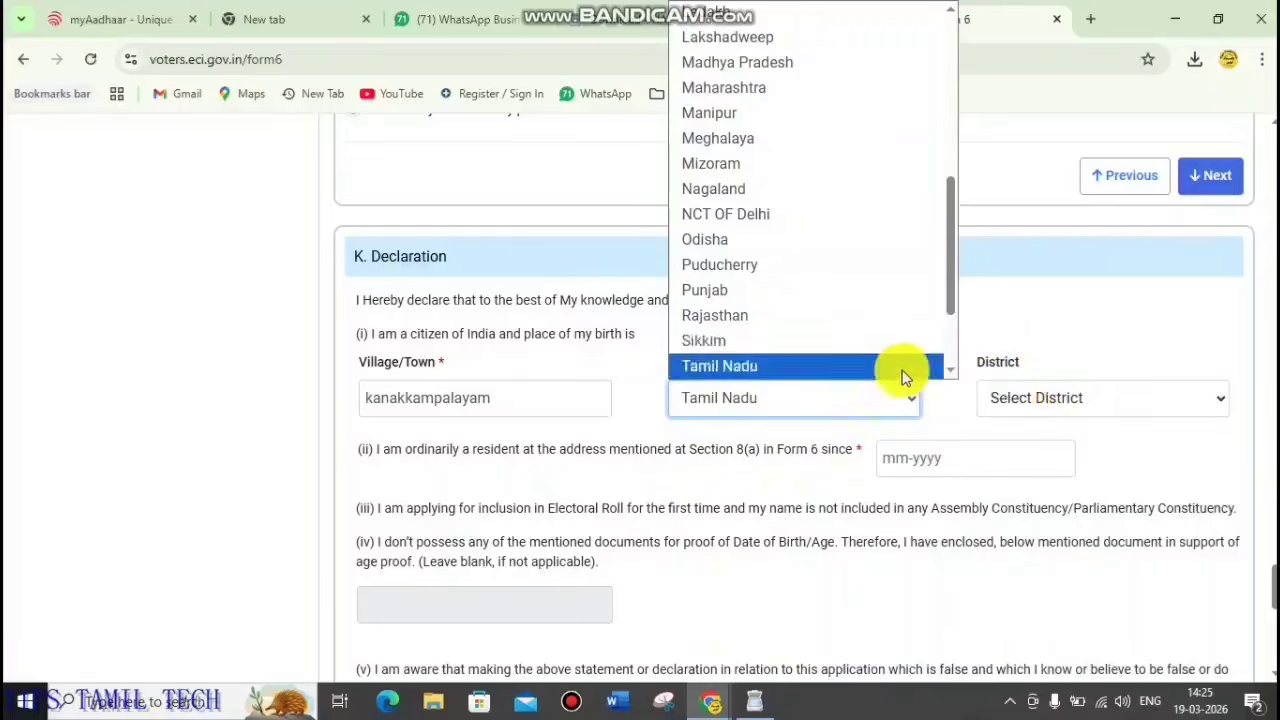
{"action": "left_click", "coordinate": [860, 366]}
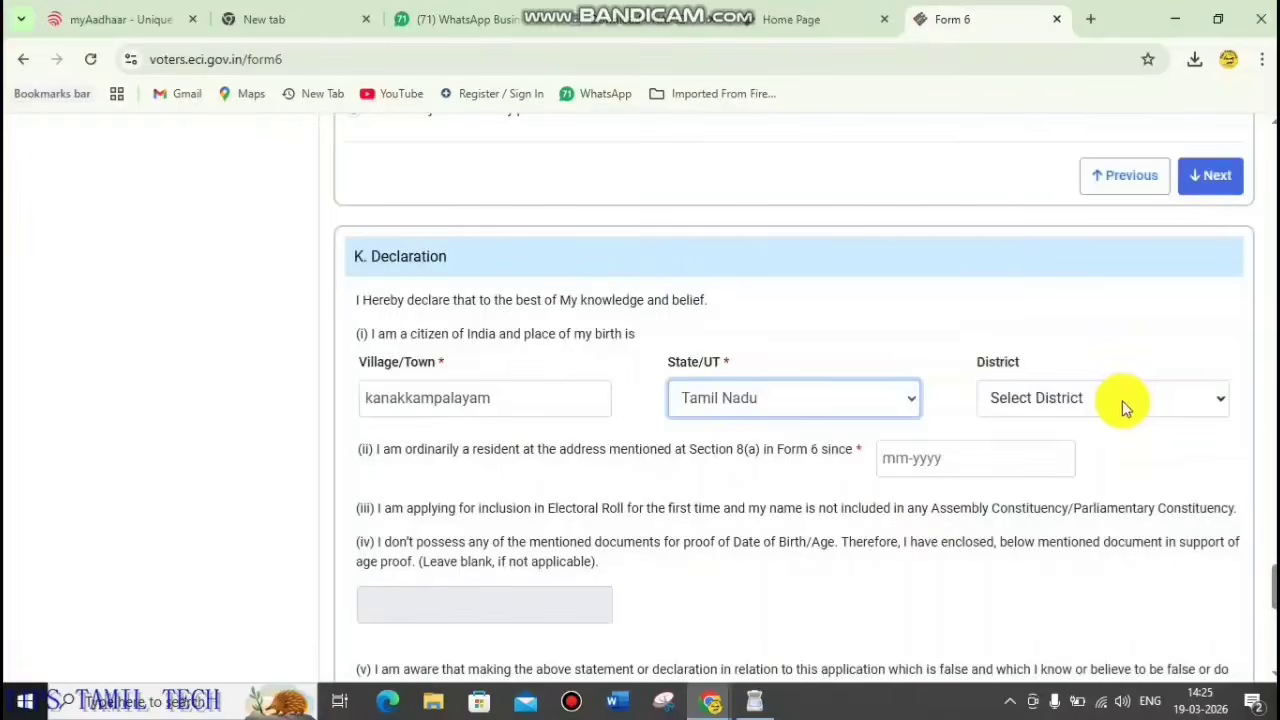
{"action": "left_click", "coordinate": [1122, 400]}
{"action": "left_click", "coordinate": [1224, 362]}
{"action": "scroll", "coordinate": [1171, 357], "scroll_direction": "down", "scroll_amount": 5}
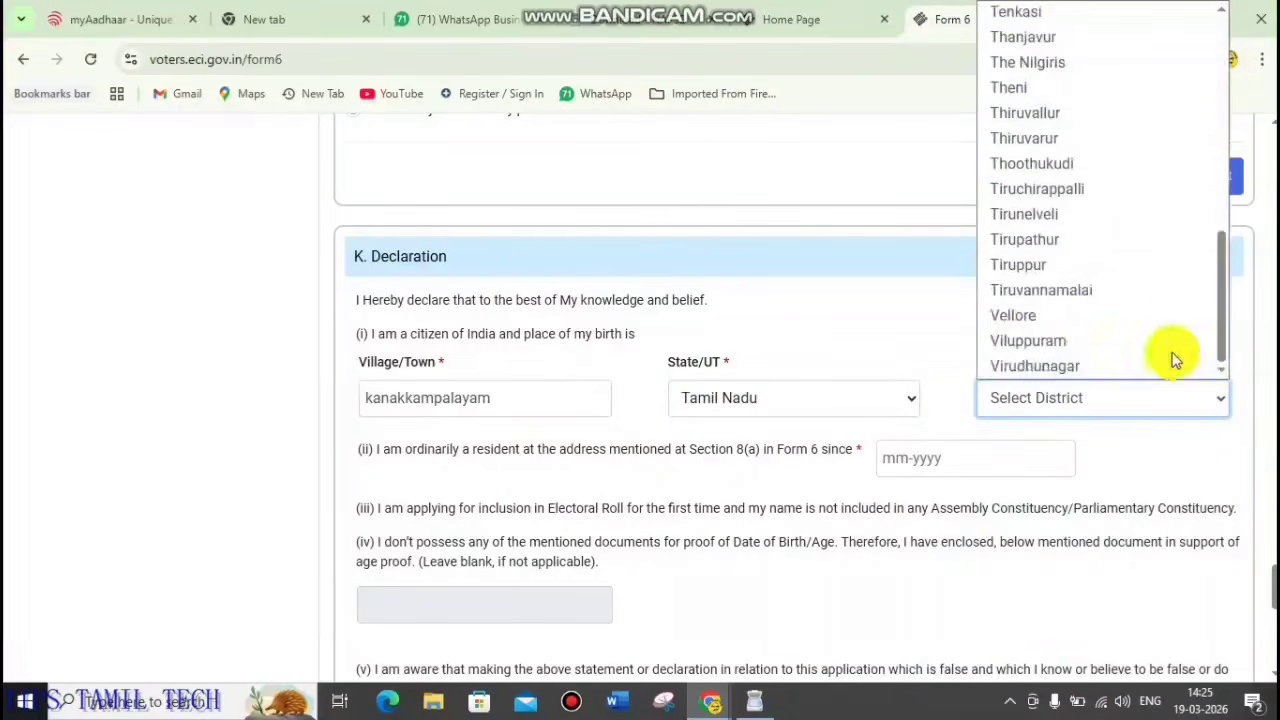
{"action": "left_click", "coordinate": [1063, 272]}
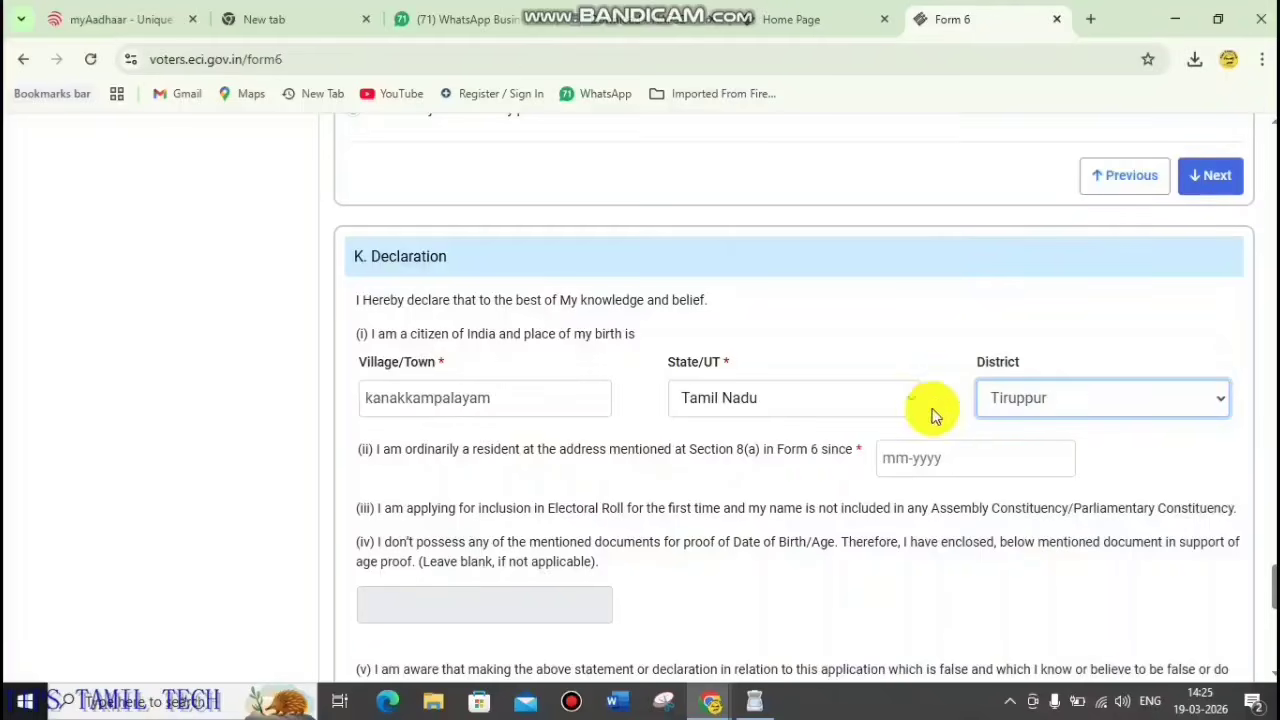
{"action": "left_click", "coordinate": [920, 452]}
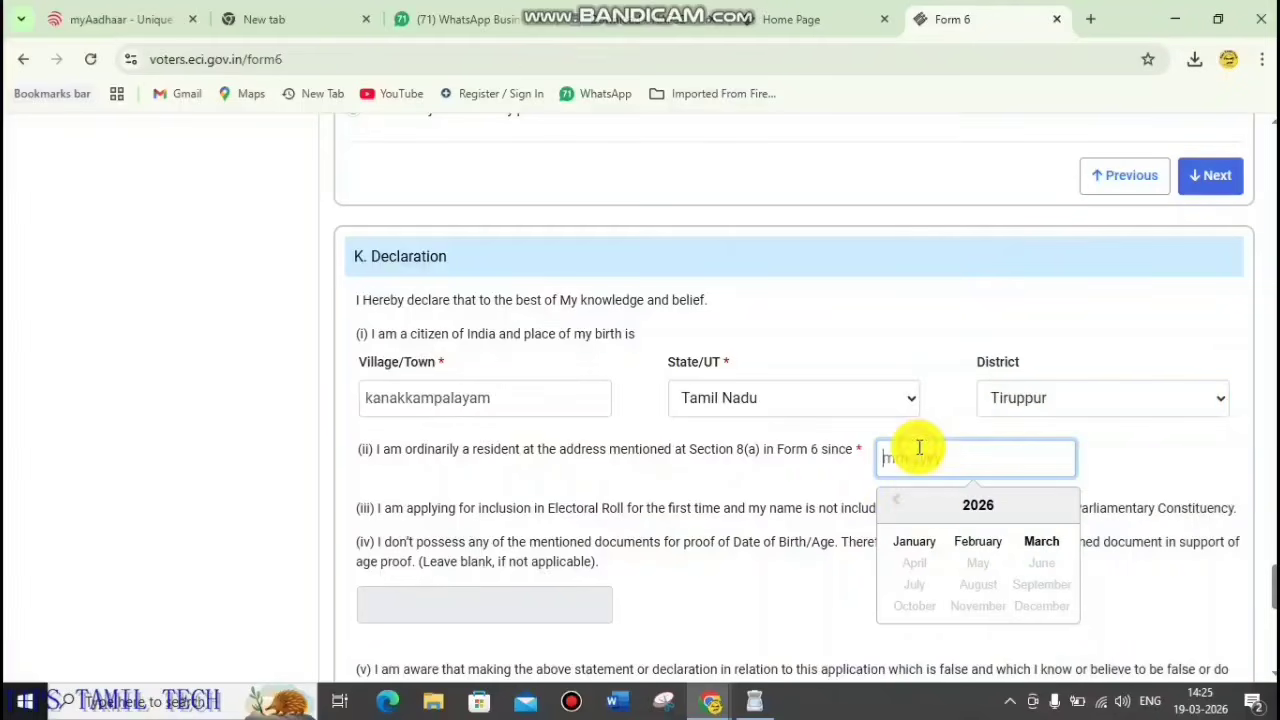
{"action": "left_click", "coordinate": [902, 506]}
{"action": "left_click", "coordinate": [902, 506]}
{"action": "left_click", "coordinate": [902, 506]}
{"action": "left_click", "coordinate": [902, 506]}
{"action": "left_click", "coordinate": [902, 506]}
{"action": "left_click", "coordinate": [902, 506]}
{"action": "left_click", "coordinate": [902, 506]}
{"action": "left_click", "coordinate": [902, 506]}
{"action": "left_click", "coordinate": [902, 506]}
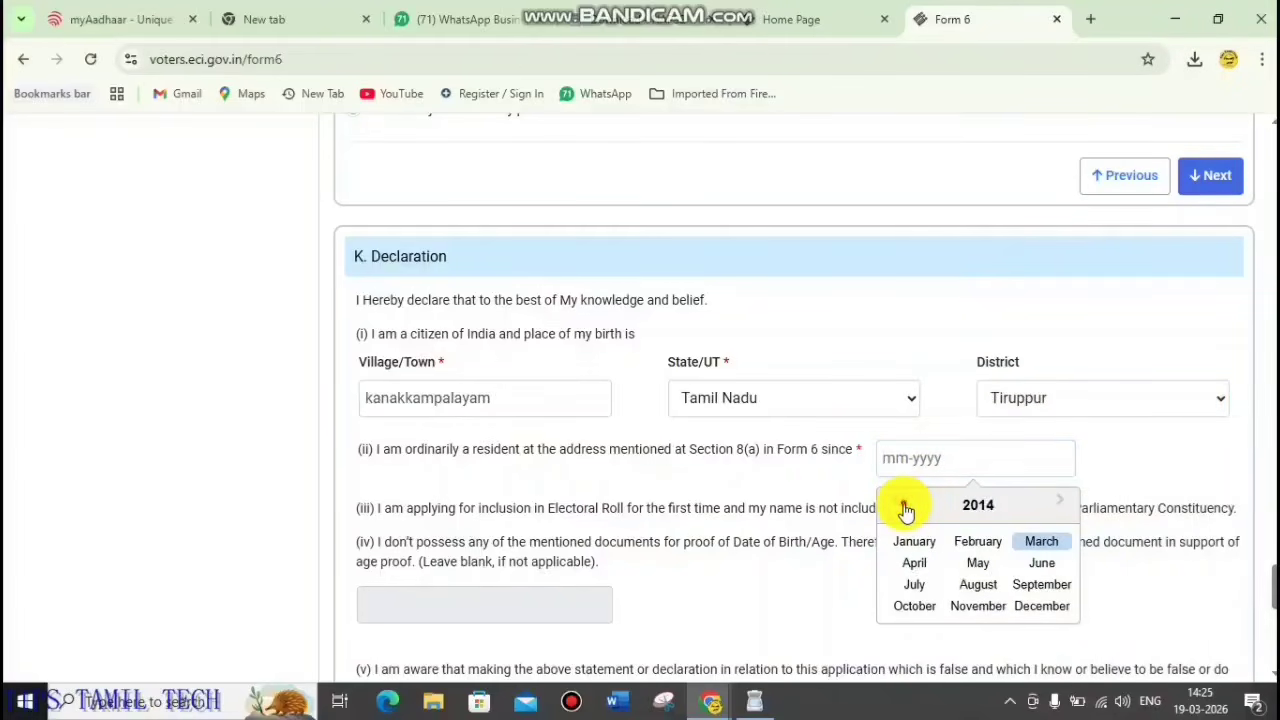
{"action": "left_click", "coordinate": [902, 506]}
{"action": "left_click", "coordinate": [914, 541]}
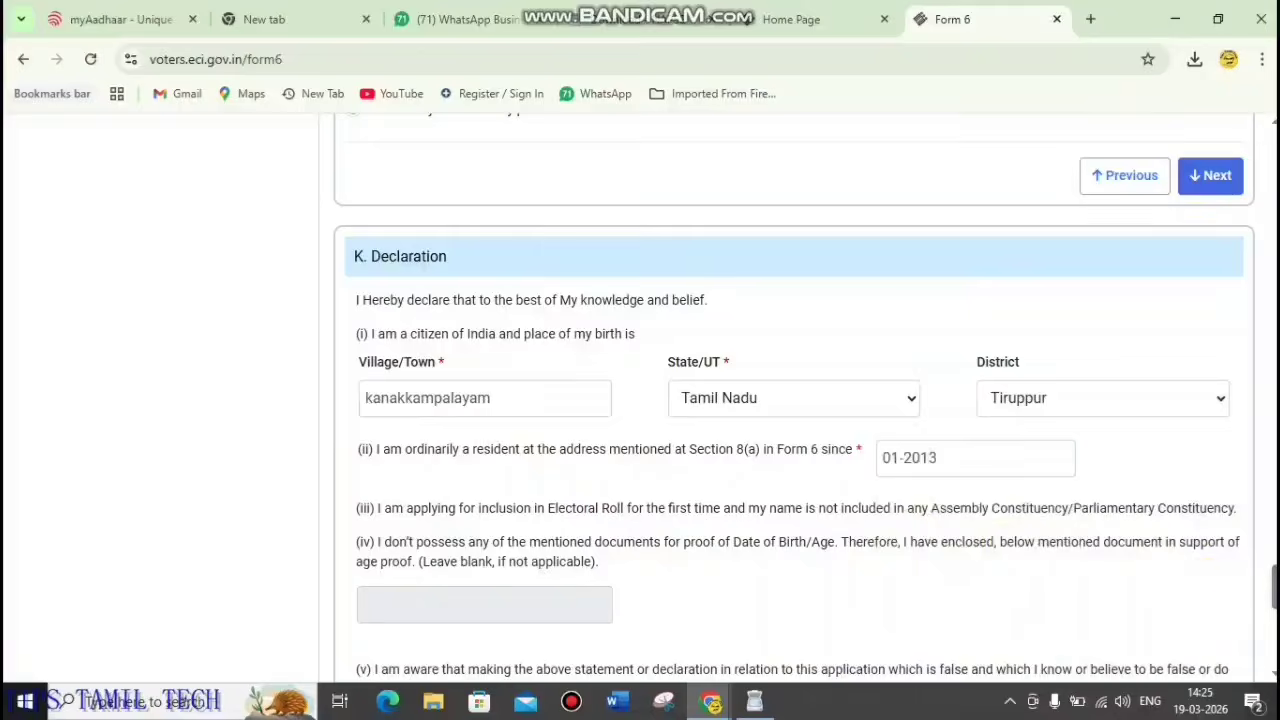
{"action": "scroll", "coordinate": [1210, 592], "scroll_direction": "down", "scroll_amount": 5}
Step: Enter the village as the place of declaration and continue
{"action": "left_click", "coordinate": [510, 278]}
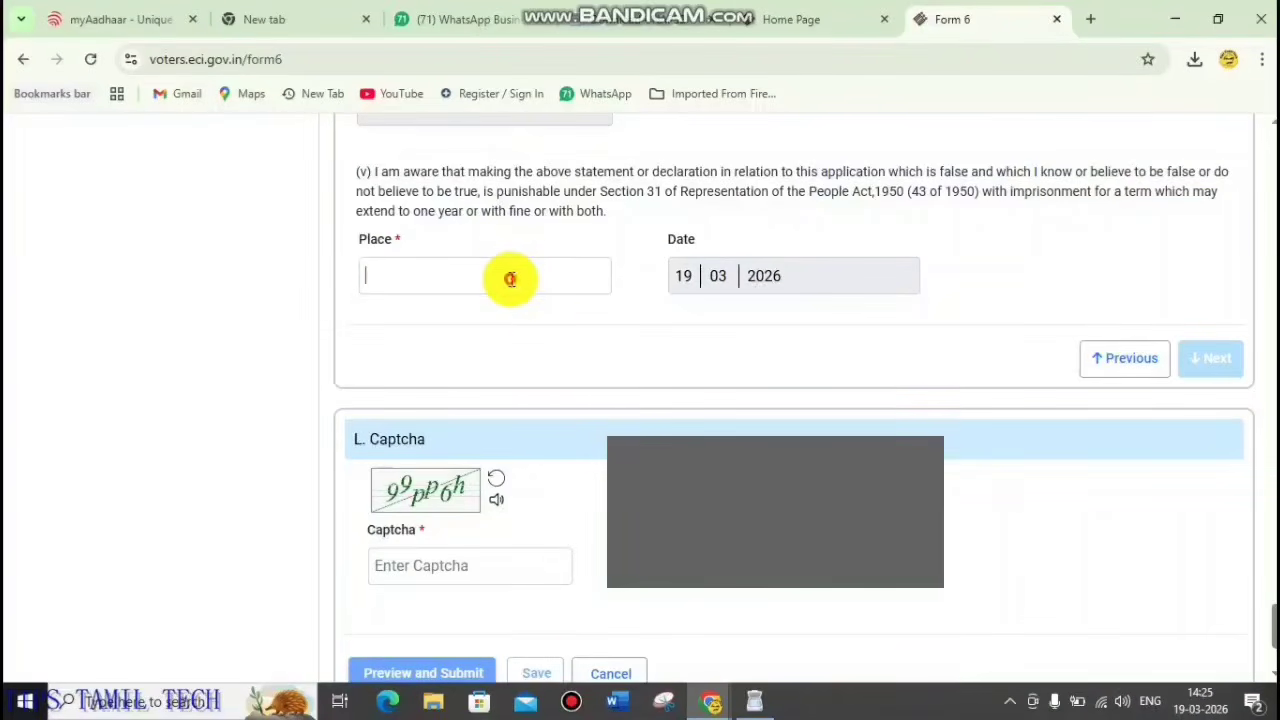
{"action": "type", "text": "kanakkamp"}
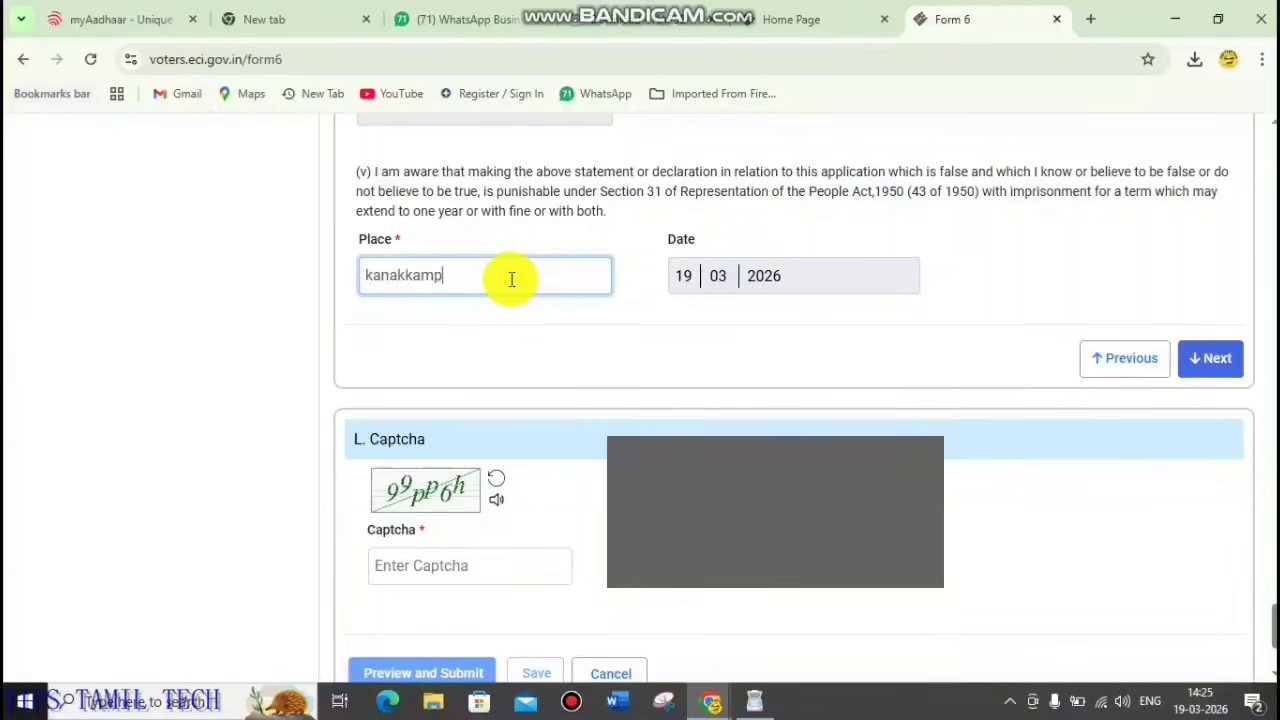
{"action": "type", "text": "laayam"}
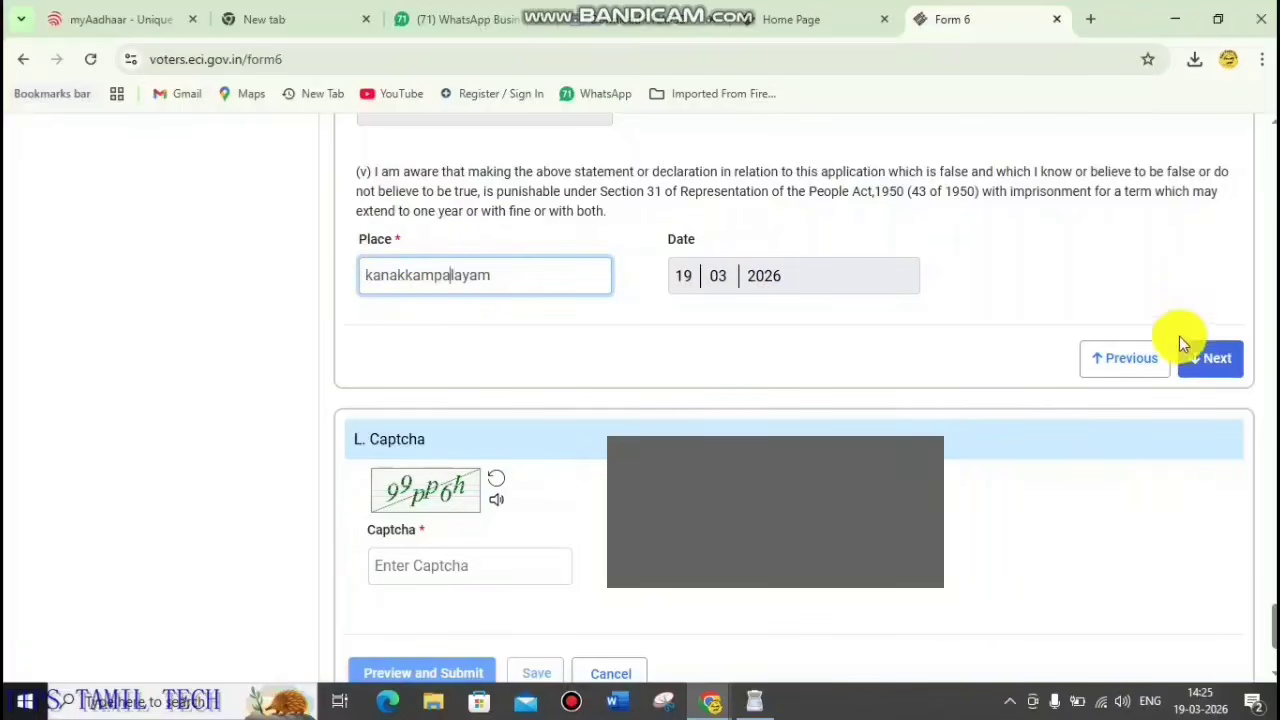
{"action": "left_click", "coordinate": [1204, 354]}
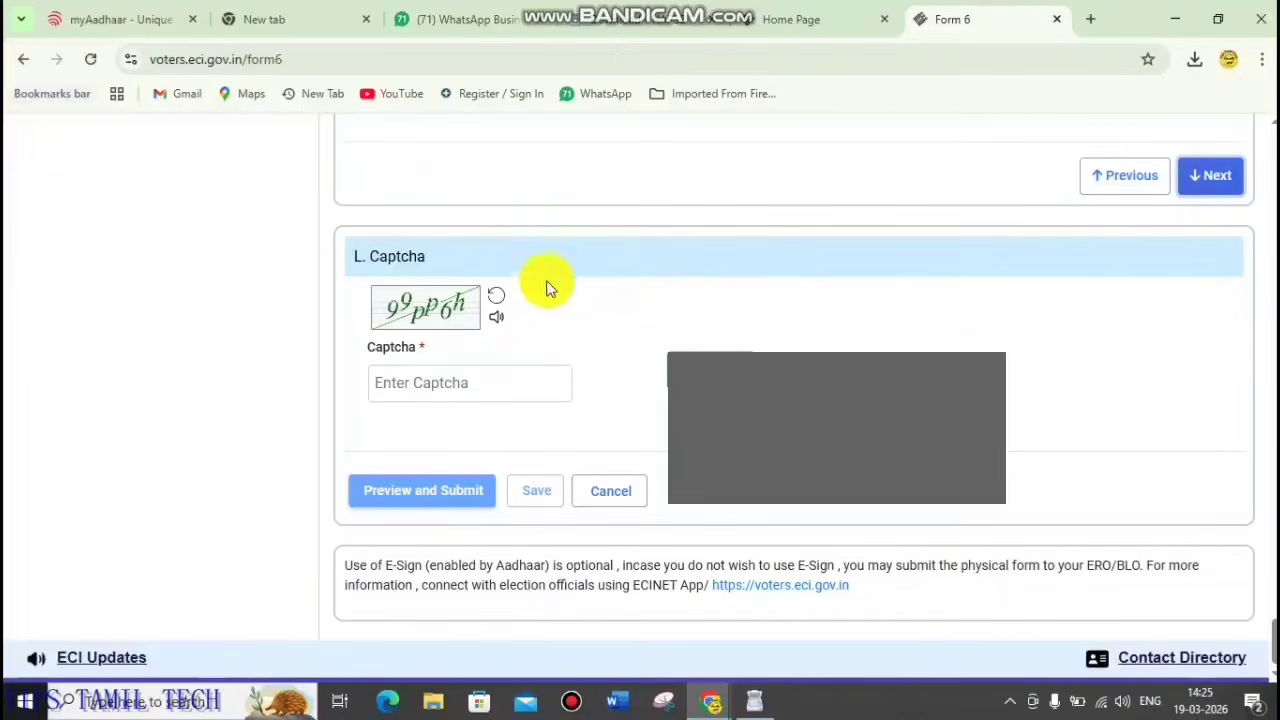
Step: Refresh the captcha, type the shown captcha code, and reach the OTP field
{"action": "left_click", "coordinate": [493, 296]}
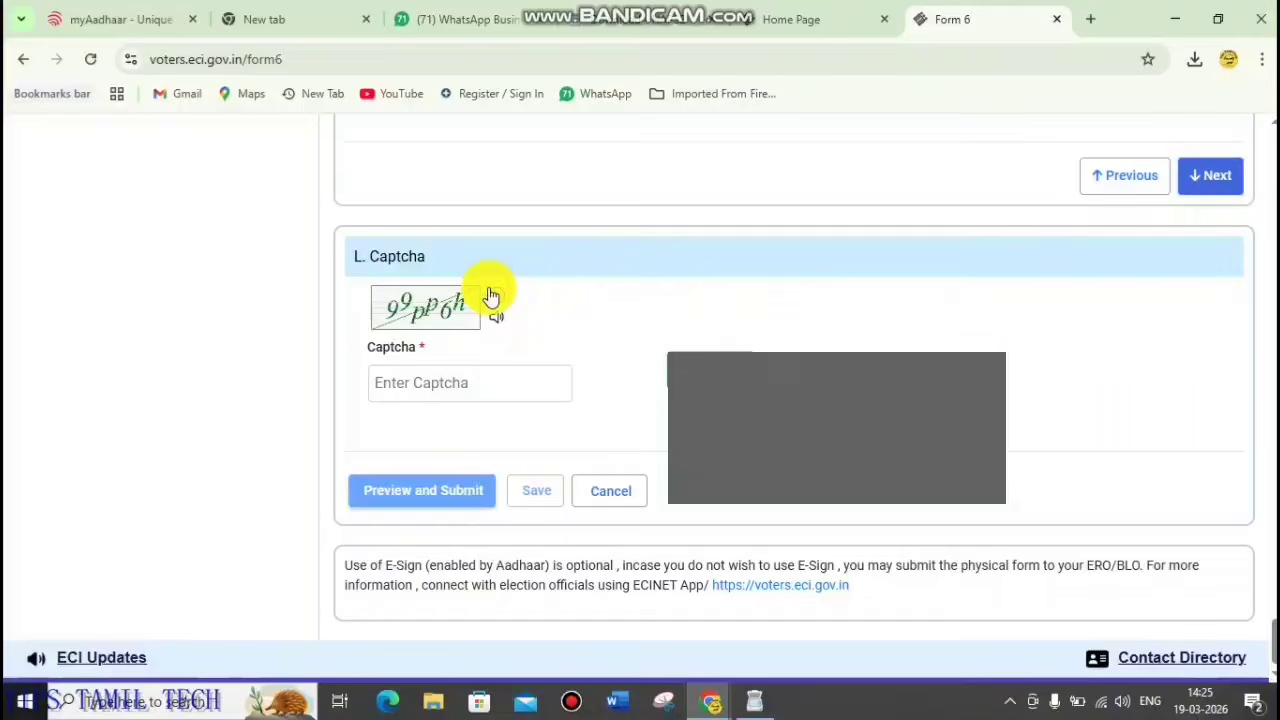
{"action": "left_click", "coordinate": [425, 391]}
{"action": "type", "text": "g"}
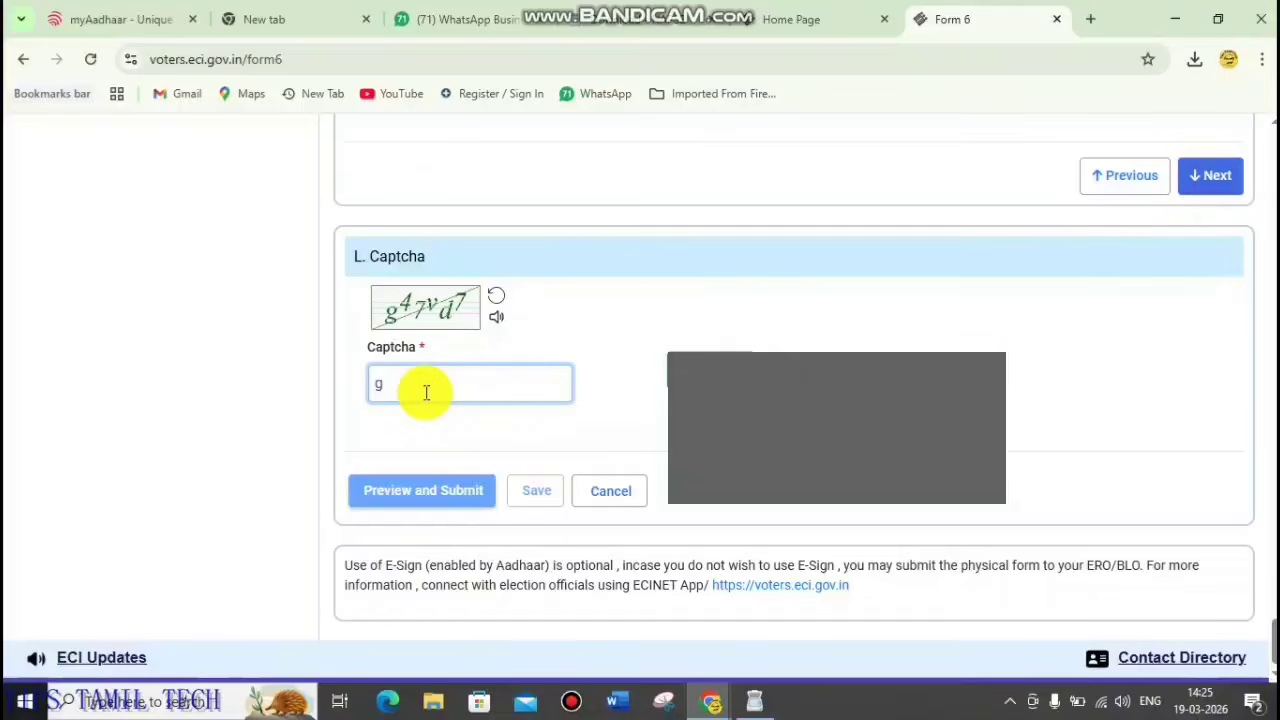
{"action": "type", "text": "47vd7"}
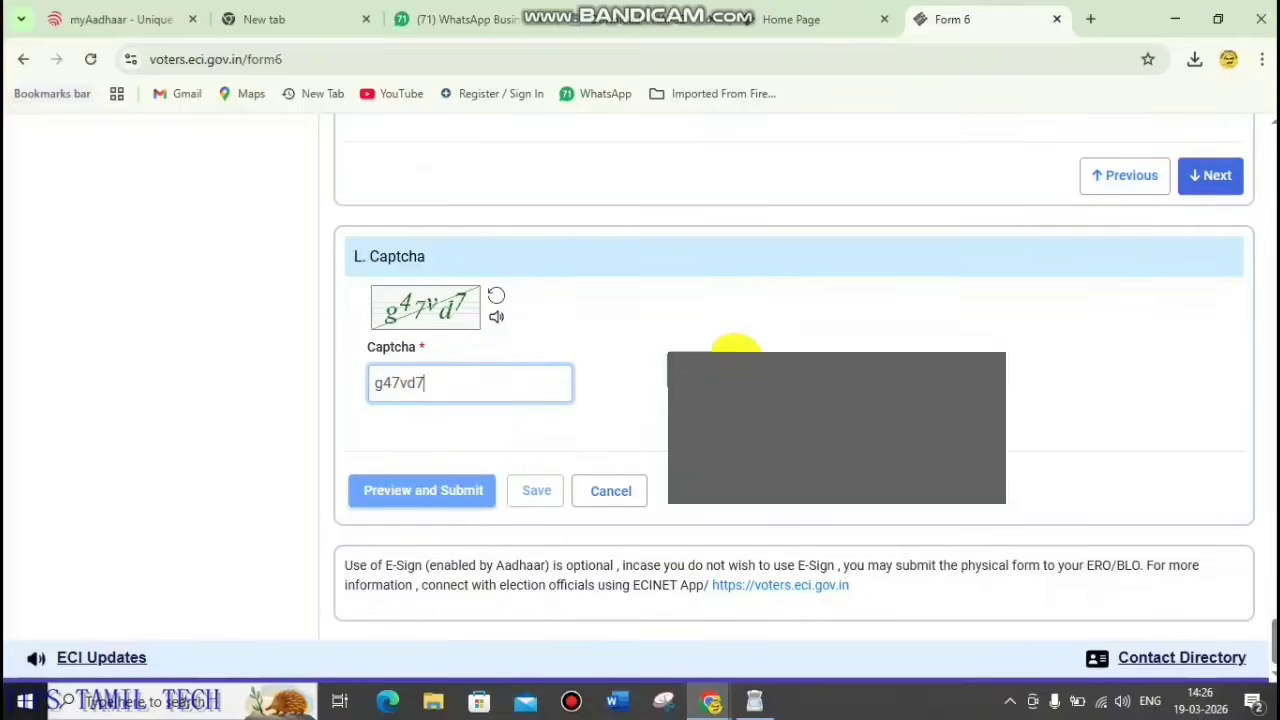
{"action": "left_click", "coordinate": [733, 350]}
{"action": "left_click", "coordinate": [505, 432]}
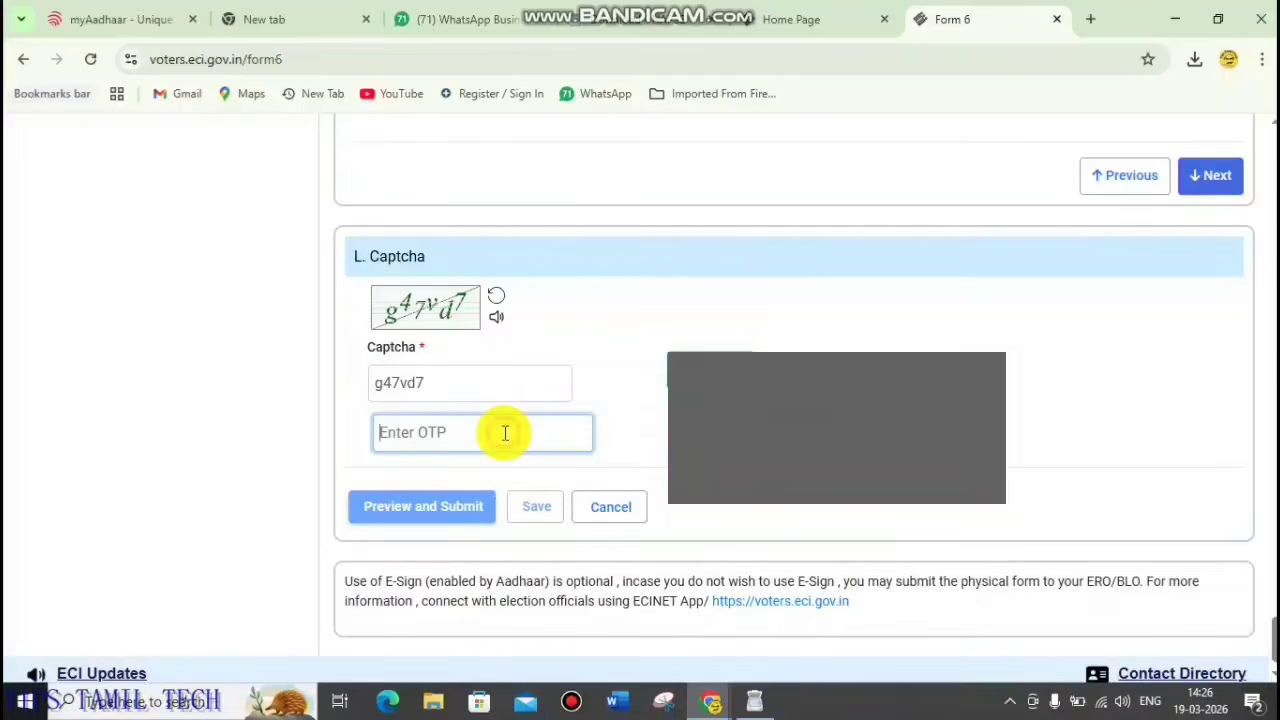
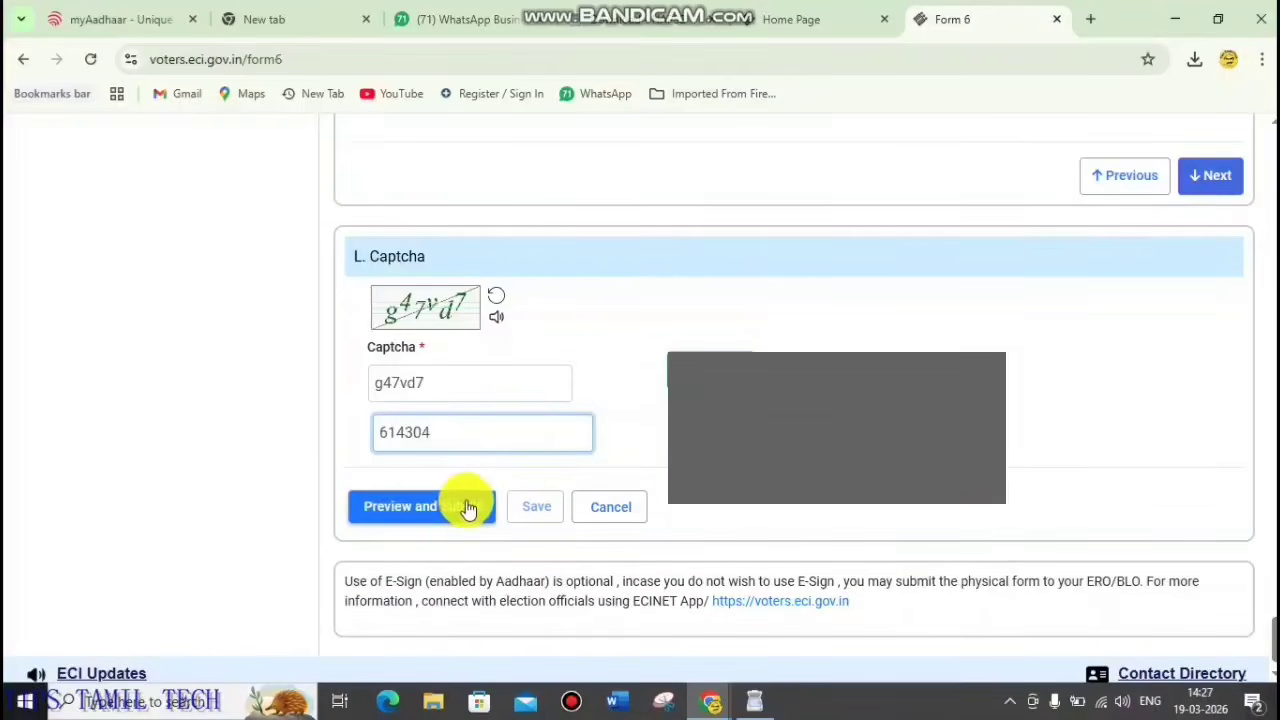
Step: Enter the OTP, review the Form 6 preview, and confirm eSign & Submit with YES
{"action": "left_click", "coordinate": [466, 505]}
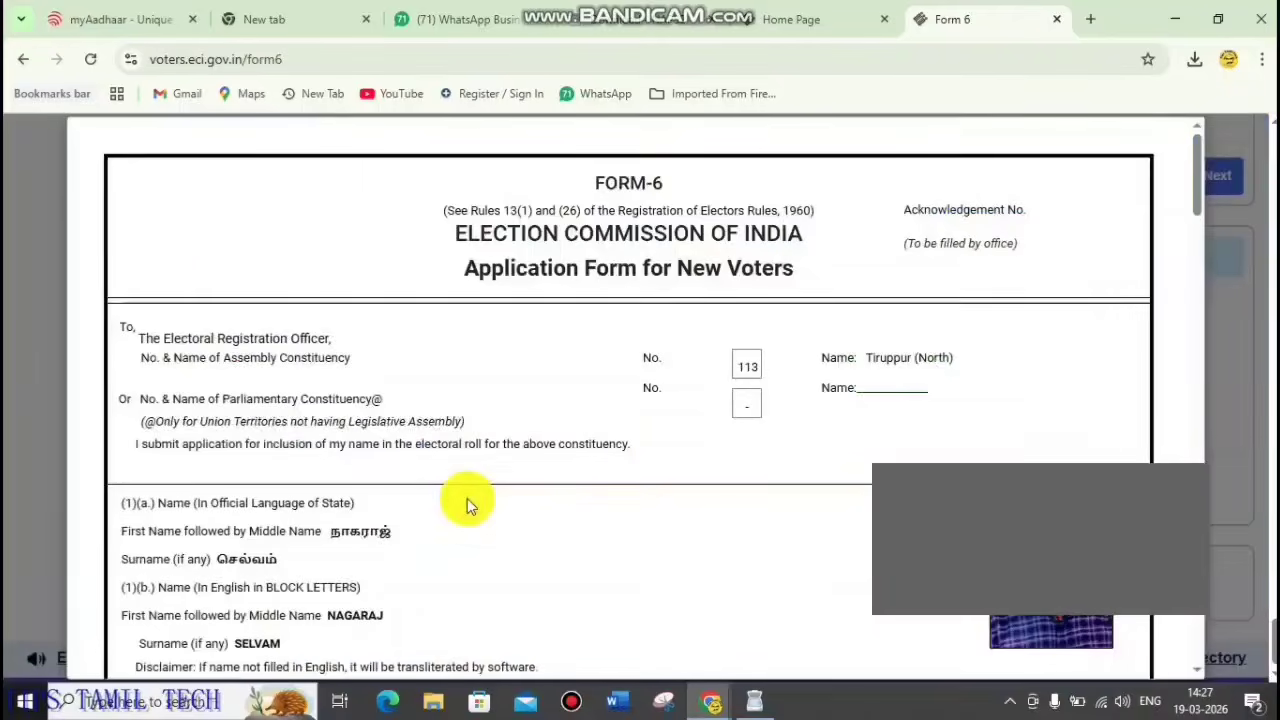
{"action": "left_click", "coordinate": [1200, 397]}
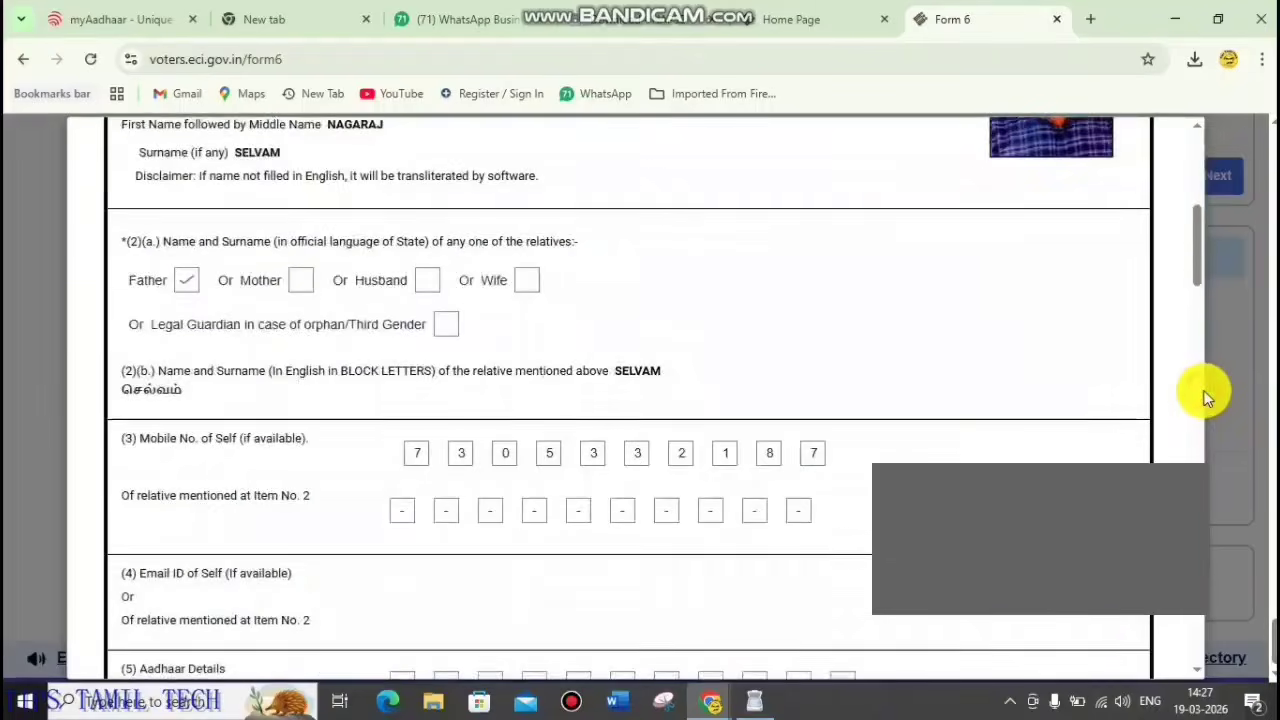
{"action": "left_click", "coordinate": [1202, 397]}
{"action": "left_click", "coordinate": [1200, 430]}
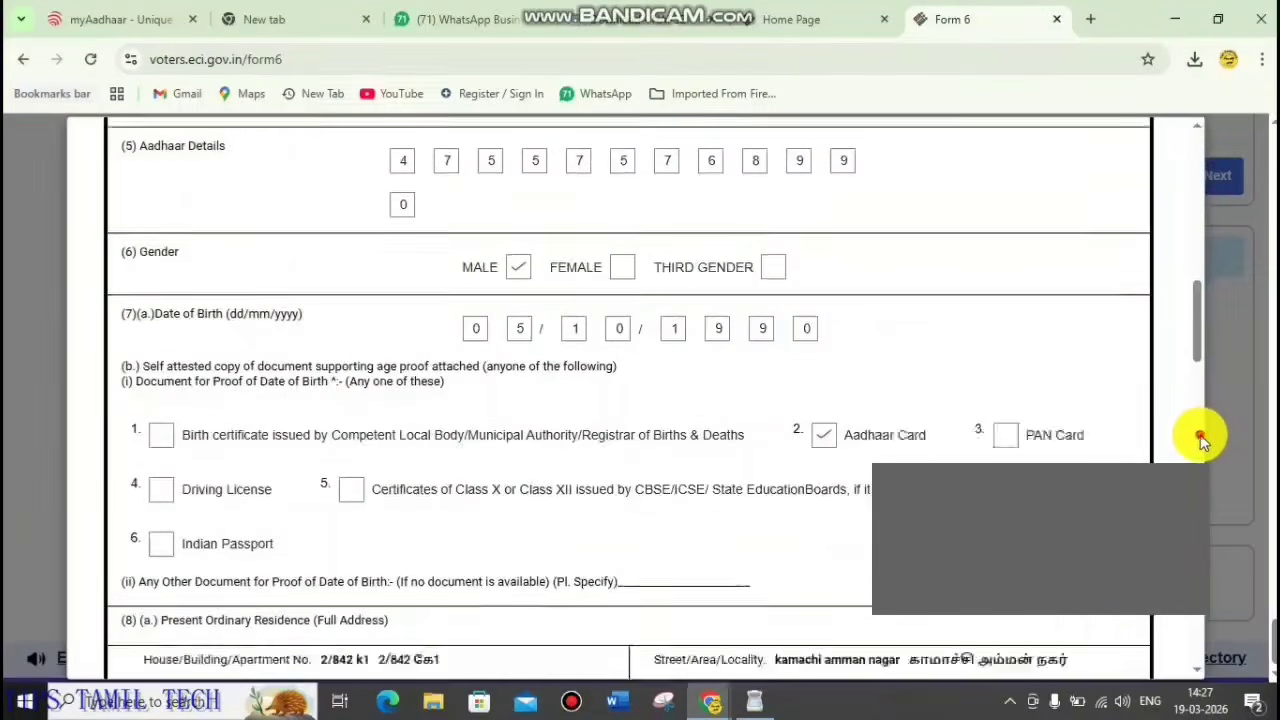
{"action": "left_click", "coordinate": [1199, 515]}
{"action": "left_click", "coordinate": [1199, 582]}
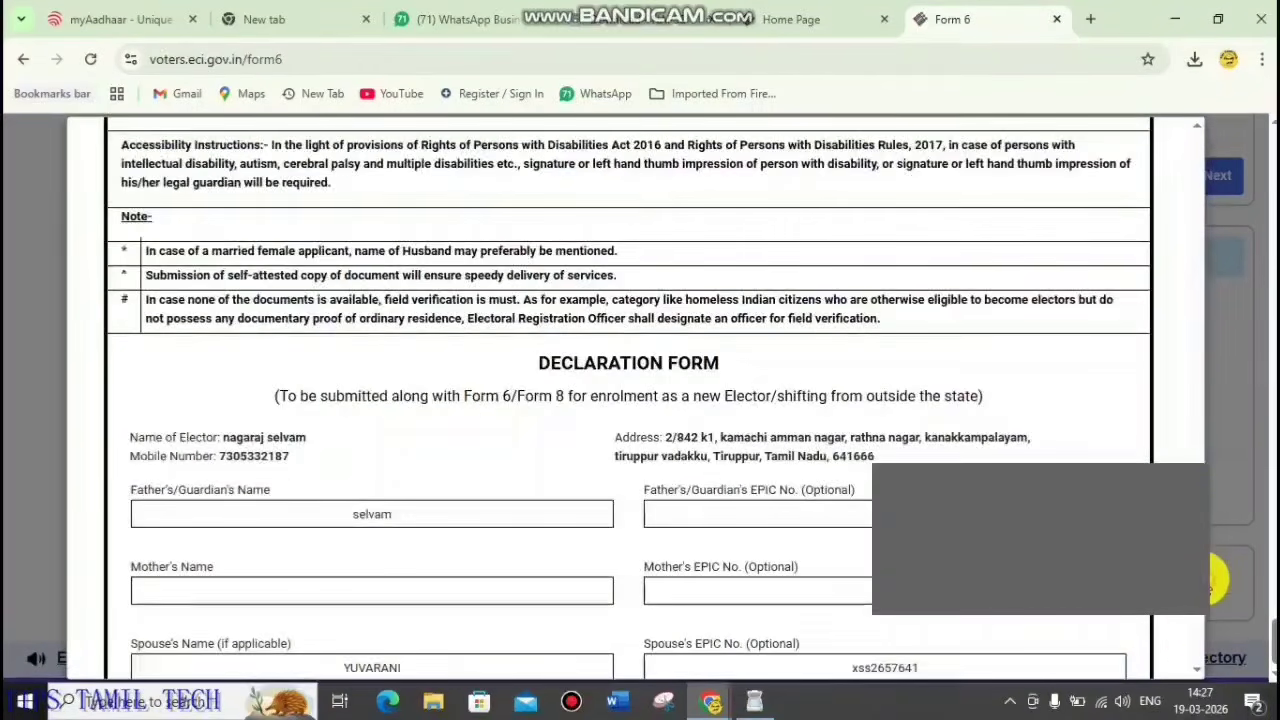
{"action": "left_click", "coordinate": [1195, 636]}
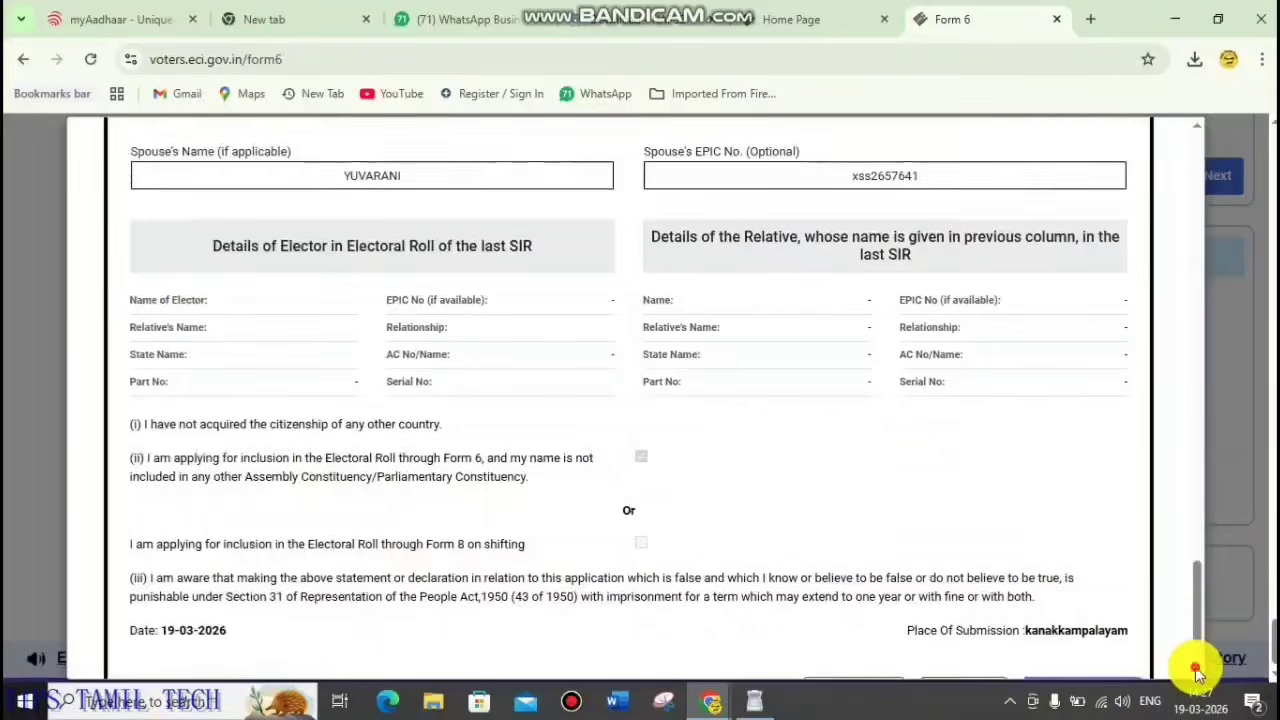
{"action": "left_click", "coordinate": [1196, 668]}
{"action": "left_click", "coordinate": [1078, 660]}
{"action": "left_click", "coordinate": [1000, 436]}
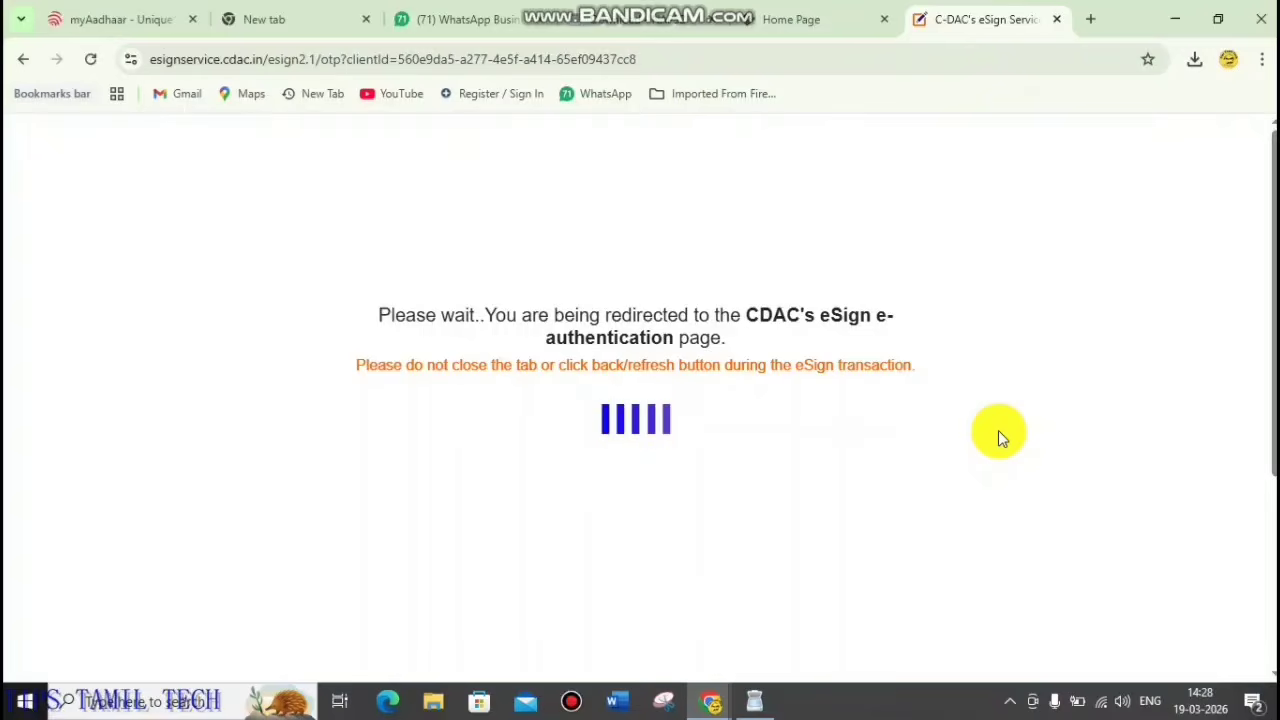
Step: Enter the Aadhaar number, request and enter its OTP, give consent, and submit
{"action": "left_click", "coordinate": [735, 402]}
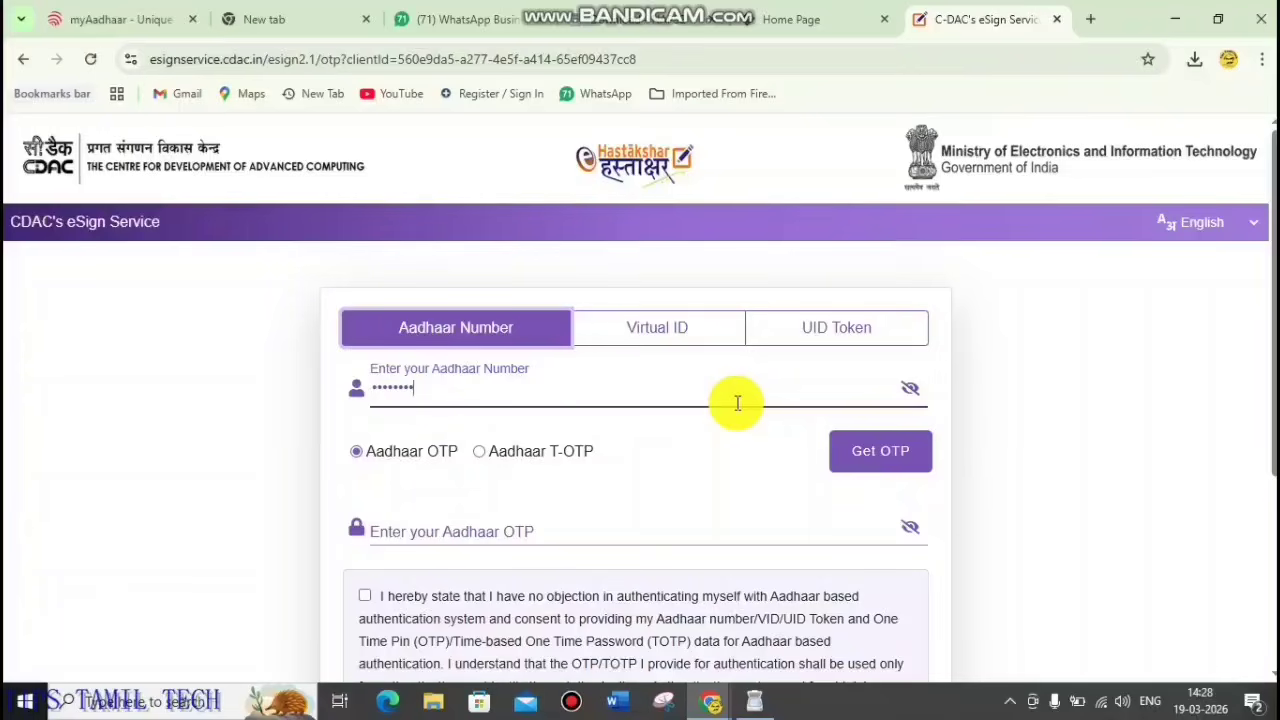
{"action": "left_click", "coordinate": [908, 452]}
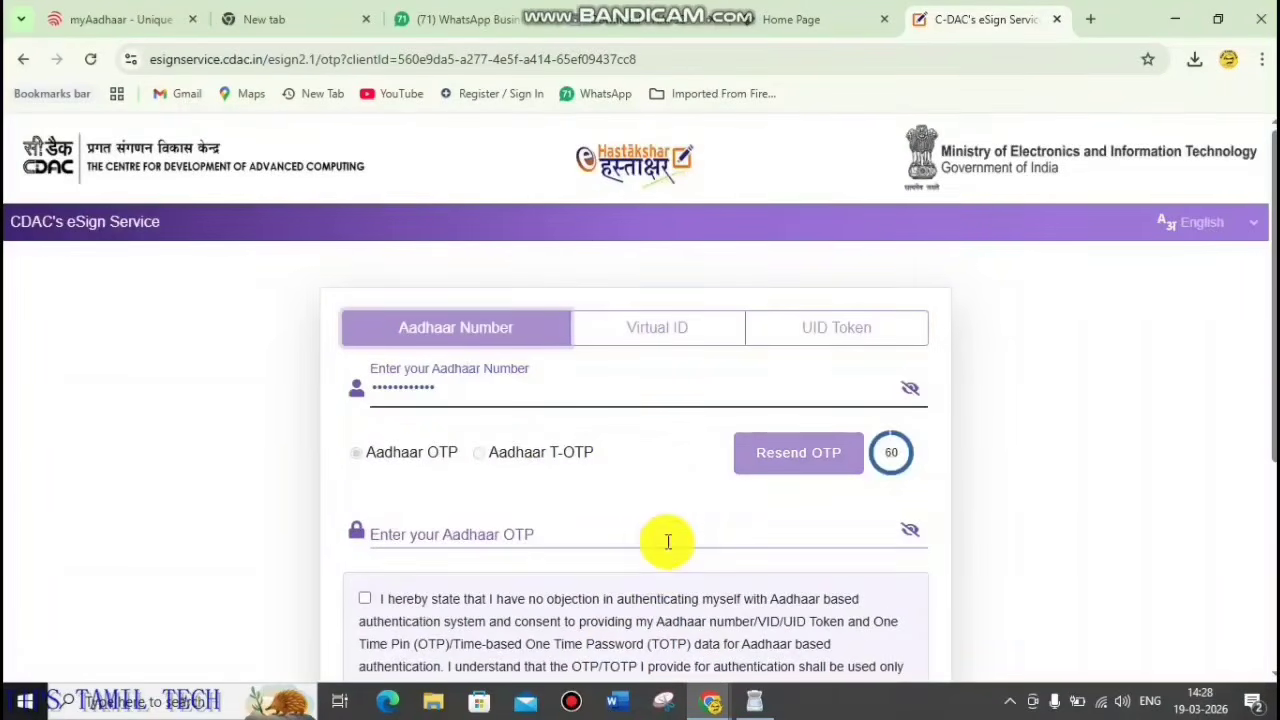
{"action": "left_click", "coordinate": [667, 538]}
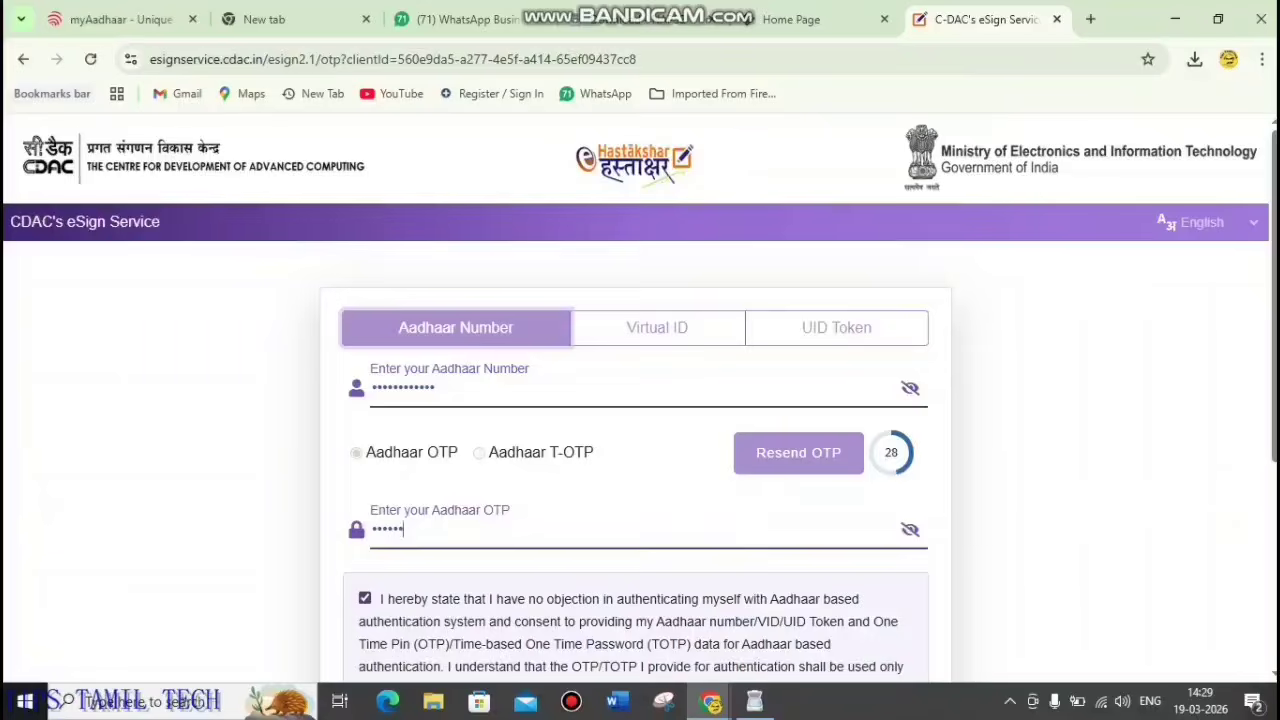
{"action": "scroll", "coordinate": [851, 486], "scroll_direction": "down", "scroll_amount": 3}
{"action": "left_click", "coordinate": [398, 470]}
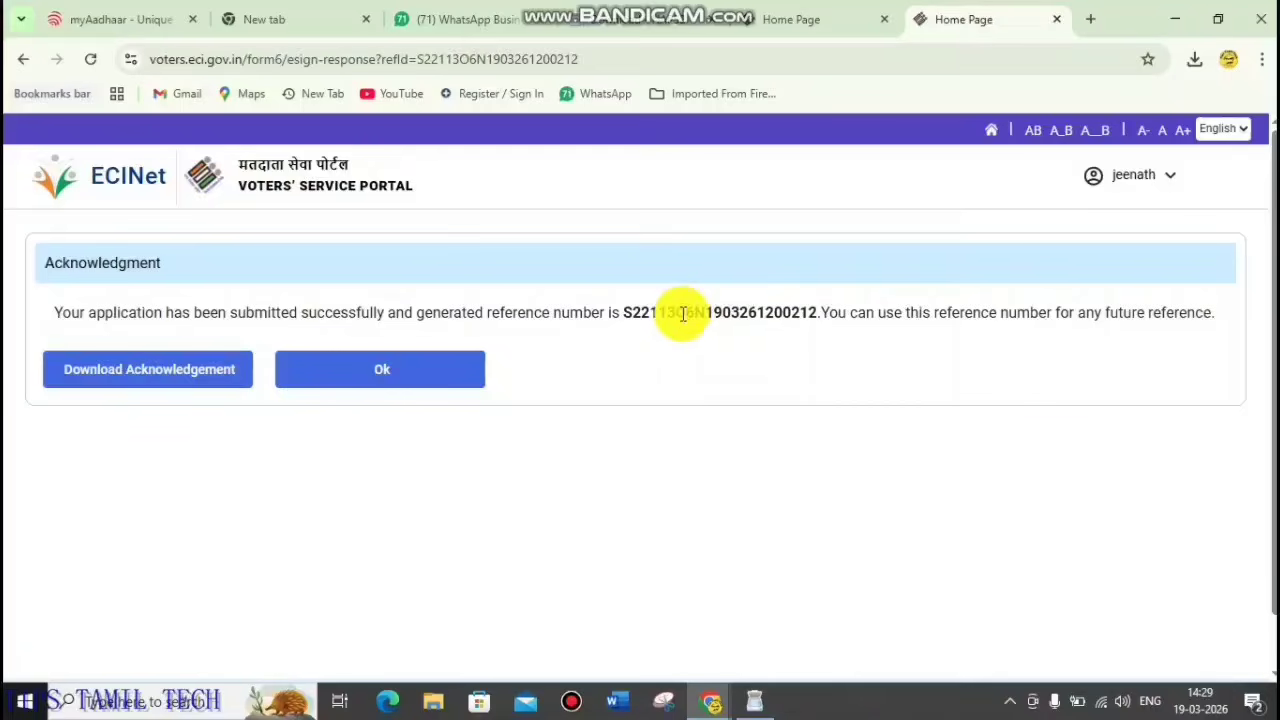
Step: Download the acknowledgement and select the application reference number
{"action": "left_click", "coordinate": [214, 380]}
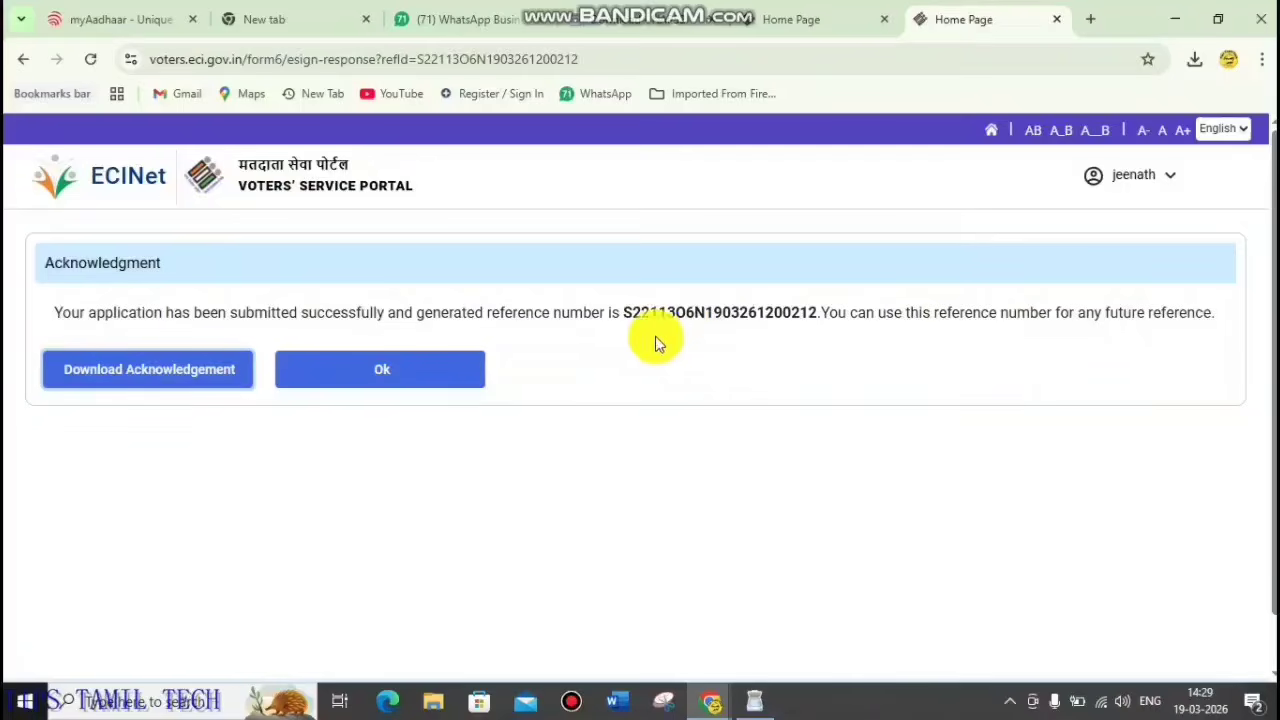
{"action": "left_click_drag", "start_coordinate": [621, 312], "coordinate": [818, 310]}
{"action": "key", "text": "ctrl+c"}
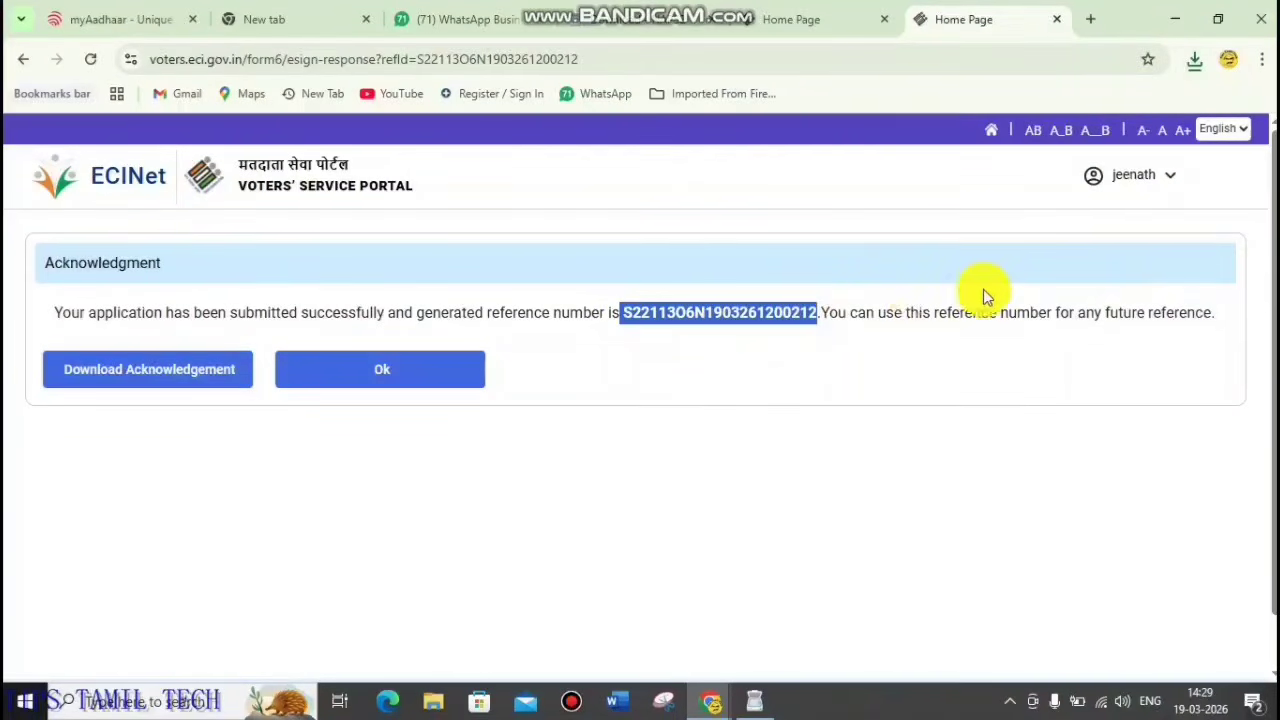
Step: Return to the portal home page and open Track Application Status
{"action": "left_click", "coordinate": [989, 132]}
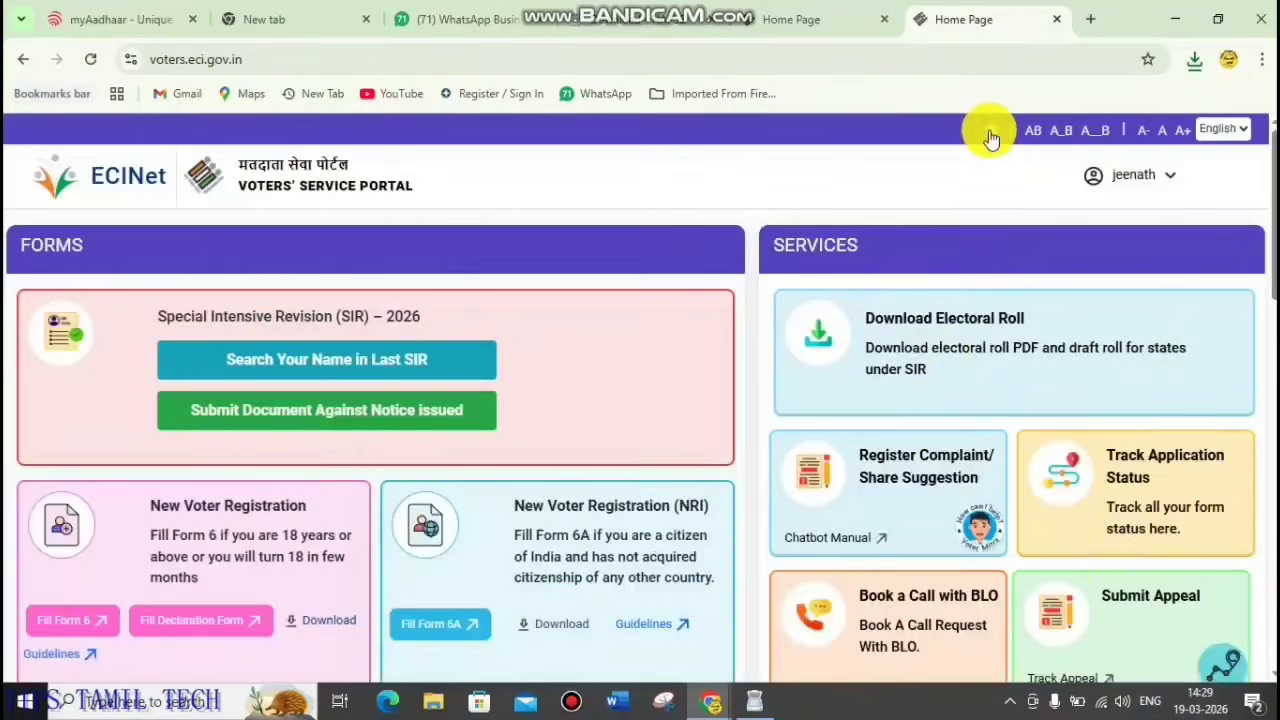
{"action": "scroll", "coordinate": [887, 263], "scroll_direction": "down", "scroll_amount": 5}
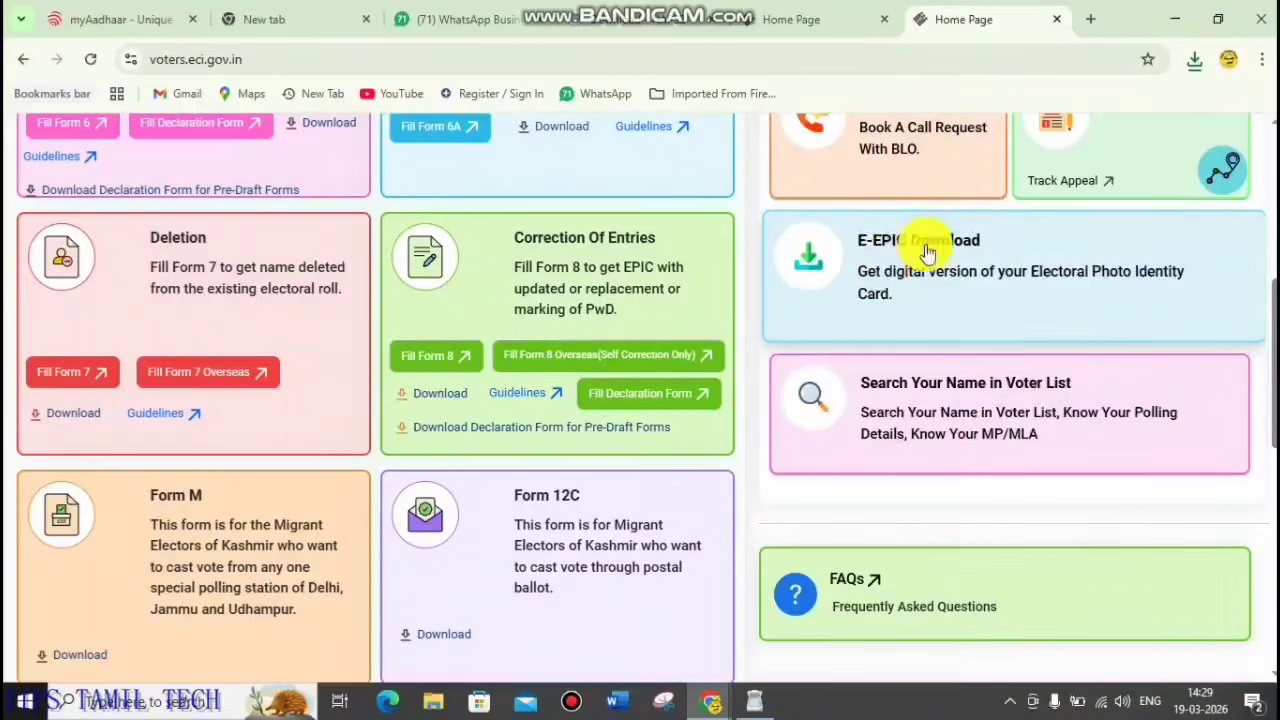
{"action": "scroll", "coordinate": [640, 400], "scroll_direction": "up", "scroll_amount": 5}
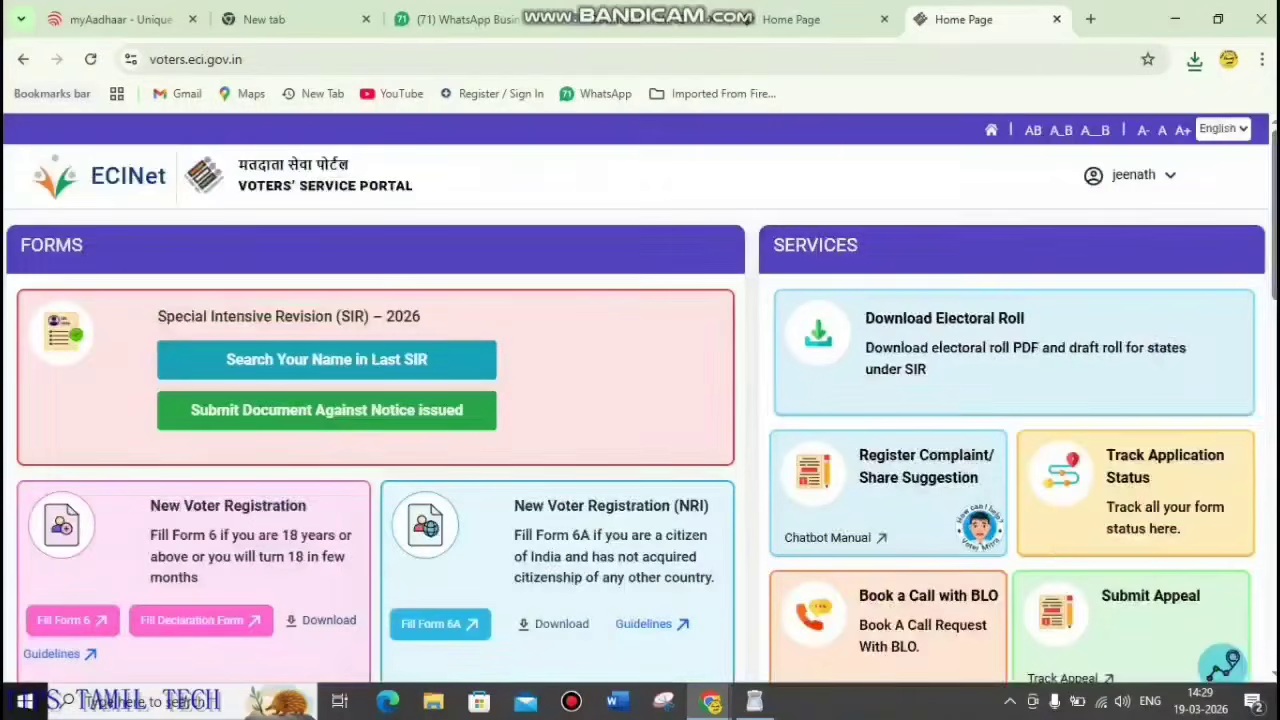
{"action": "left_click", "coordinate": [1144, 463]}
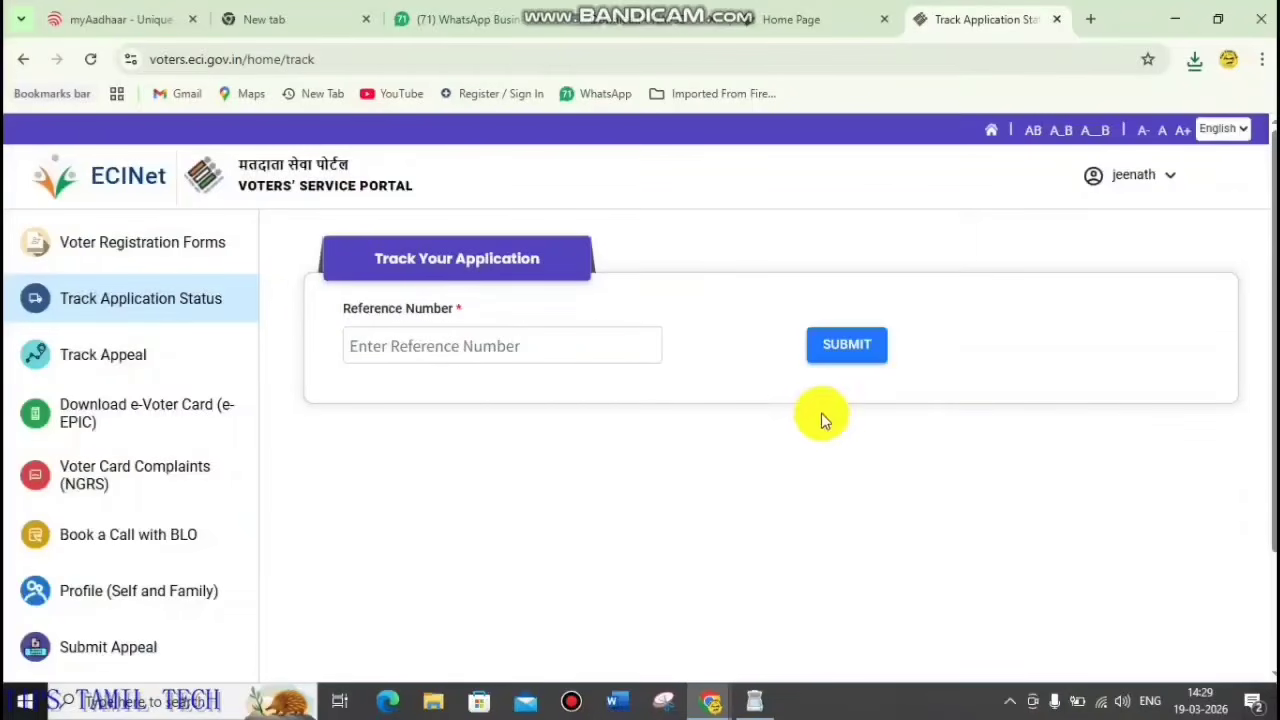
Step: Track the Form 6 reference number and expand the Tiruppur (North) row showing SUBMITTED, 19-03-2026
{"action": "left_click", "coordinate": [603, 346]}
{"action": "key", "text": "ctrl+v"}
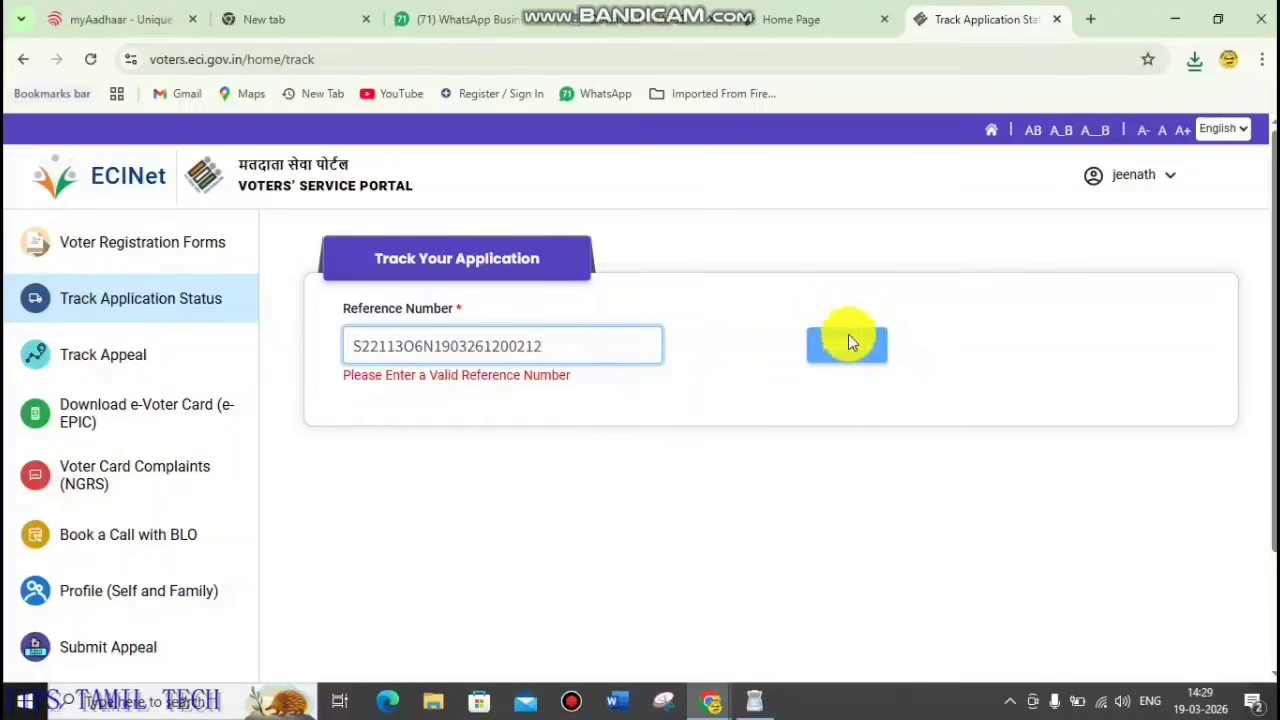
{"action": "left_click", "coordinate": [855, 362]}
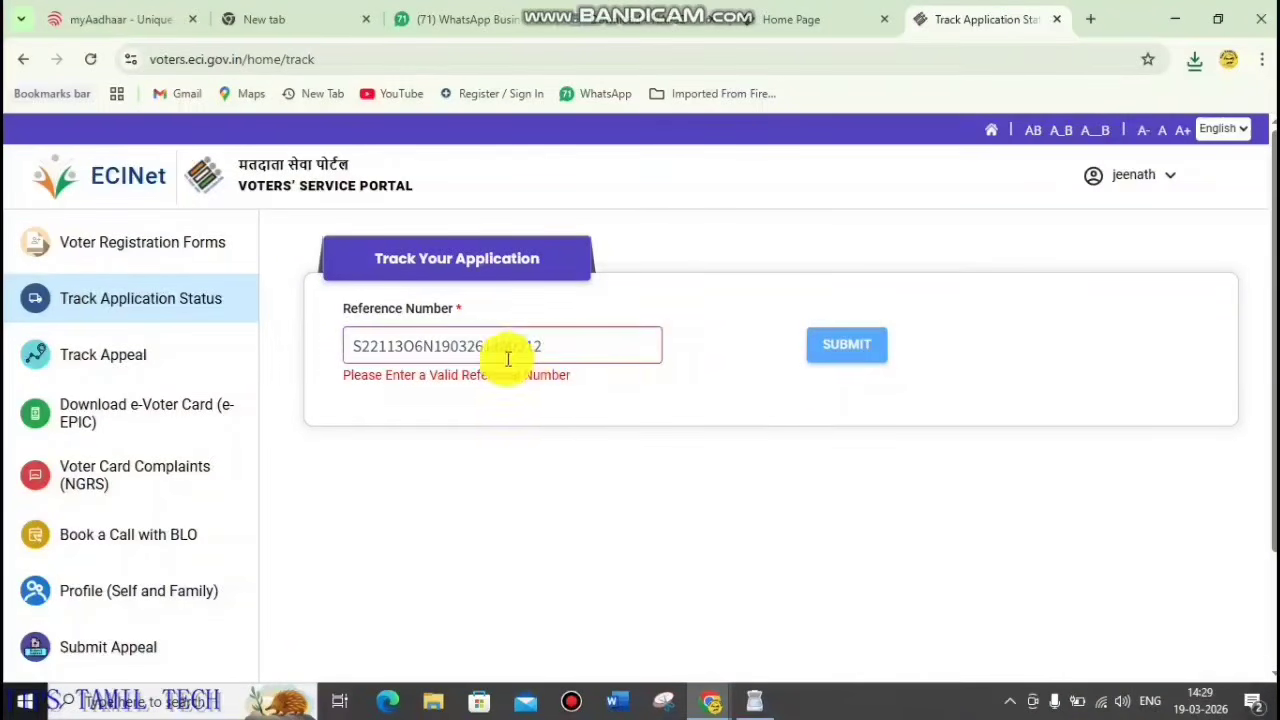
{"action": "left_click", "coordinate": [354, 350]}
{"action": "key", "text": "BackSpace"}
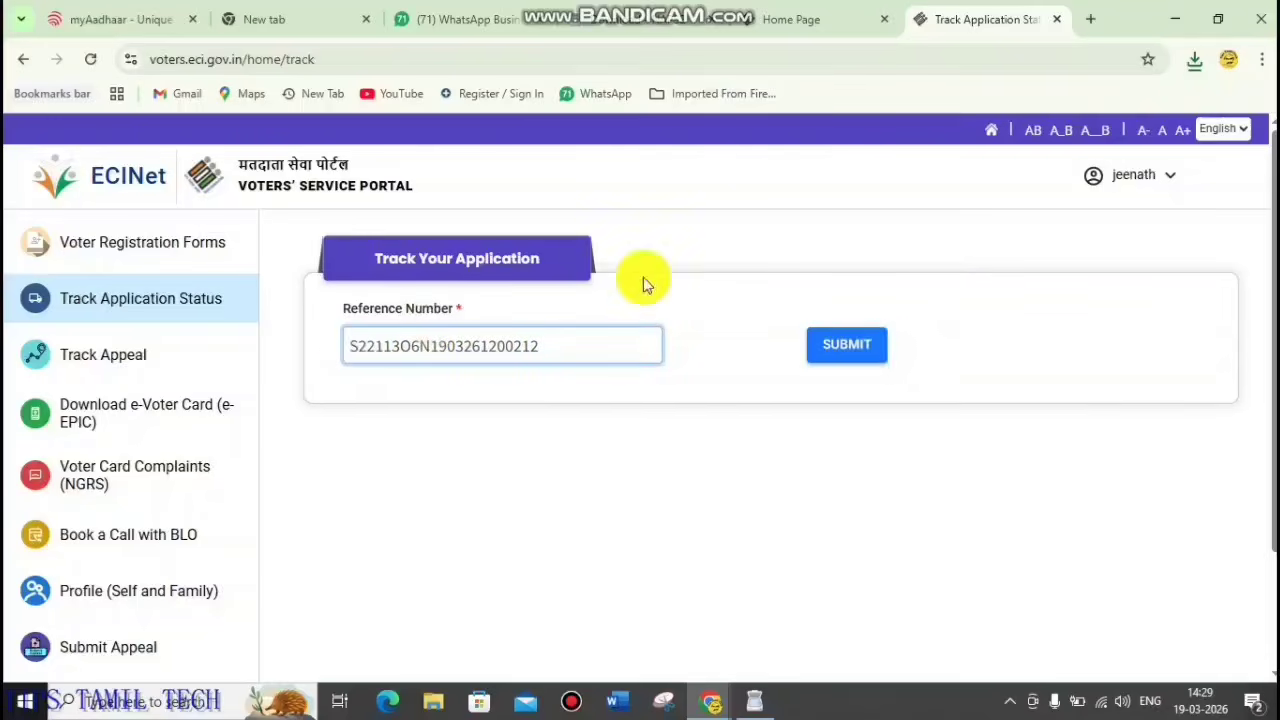
{"action": "left_click", "coordinate": [878, 348]}
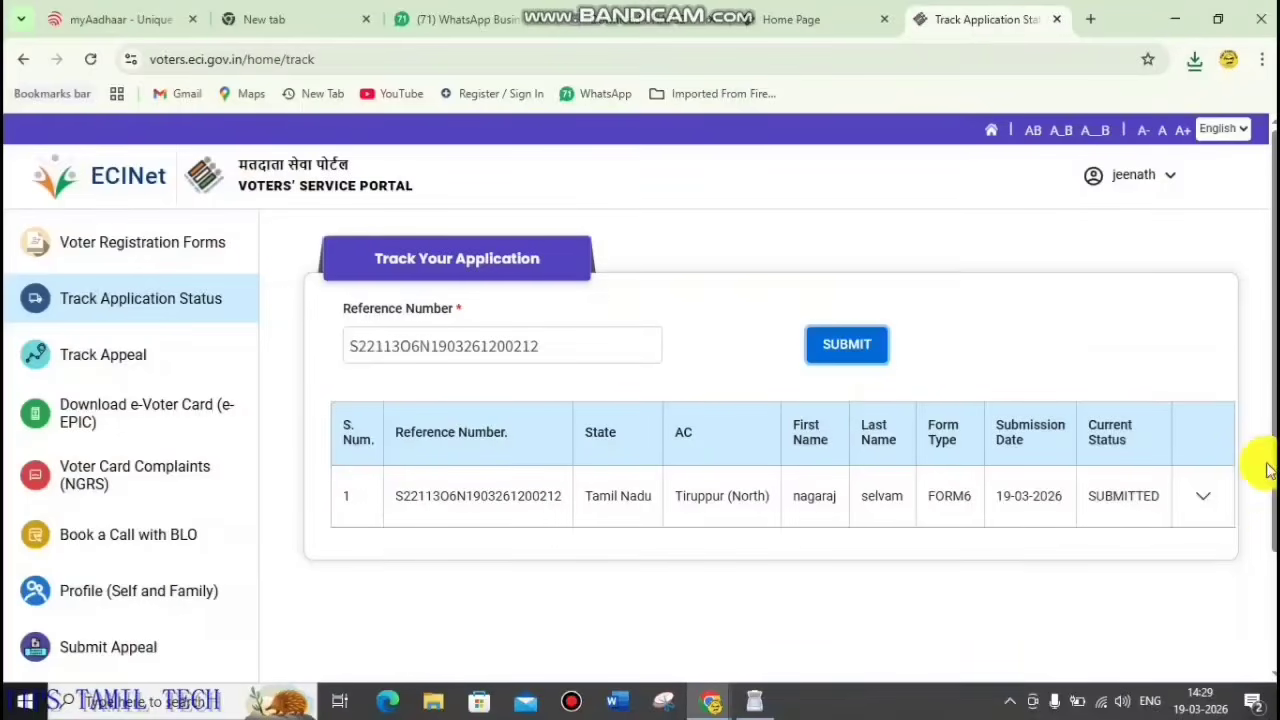
{"action": "left_click", "coordinate": [1210, 497]}
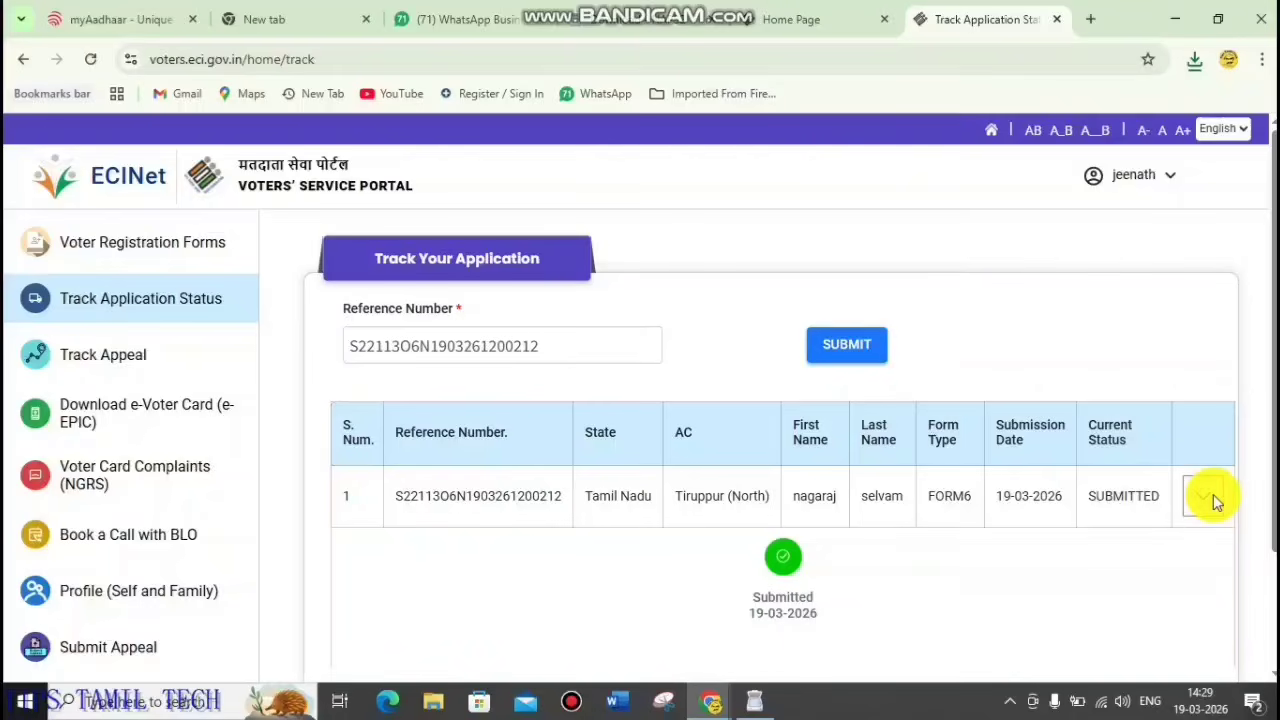